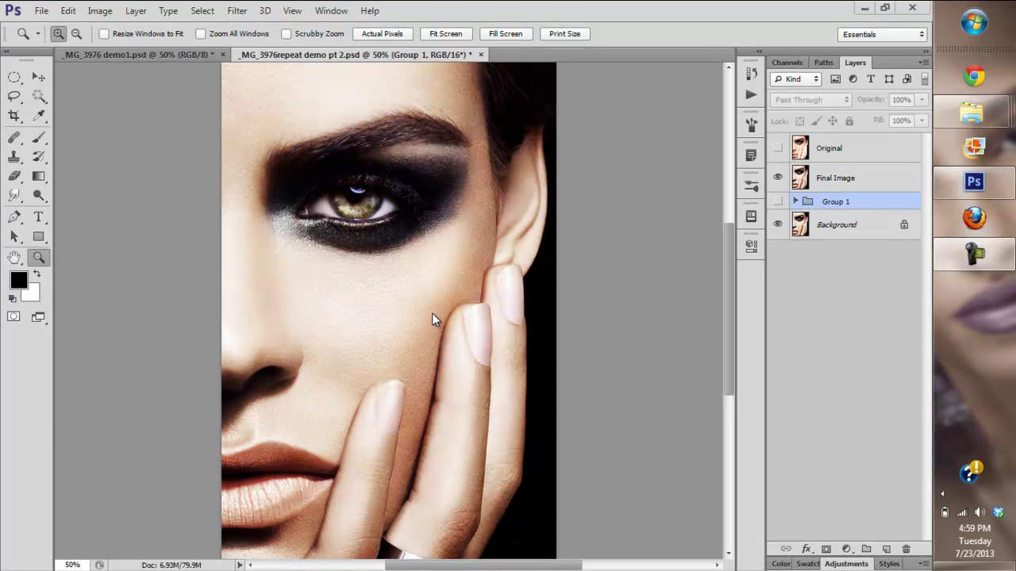
Step: Examine the retouched skin around the eye and cheek at 100% zoom
click(444, 294)
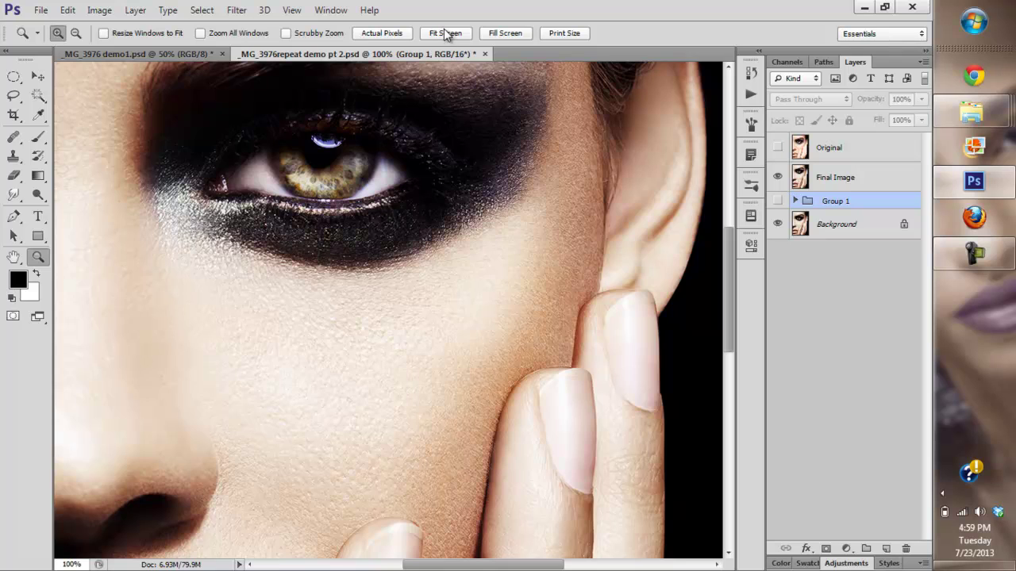
click(446, 32)
click(390, 240)
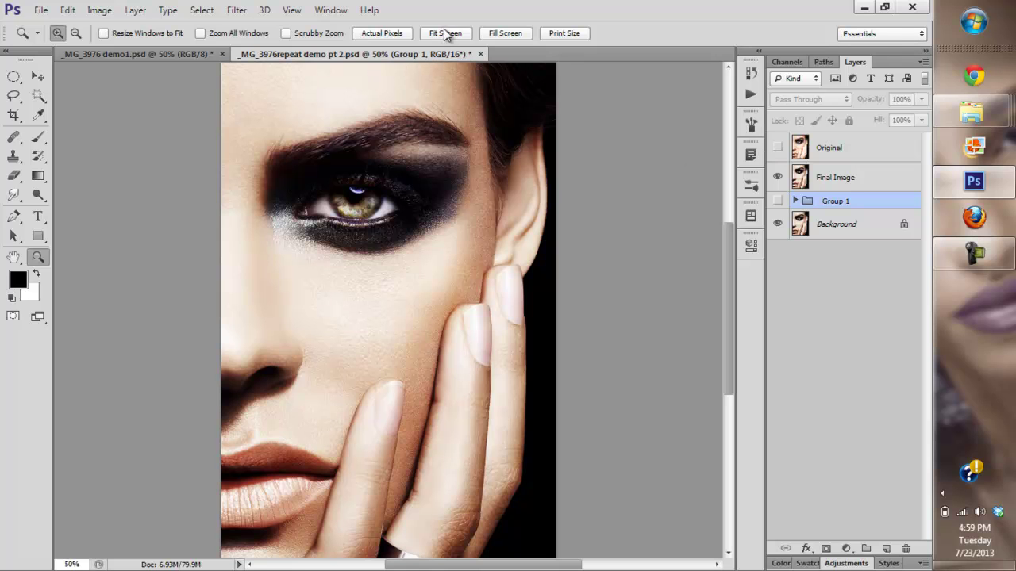
Step: Compare the unretouched photo with the final image by repeatedly showing and hiding the Original layer
click(779, 149)
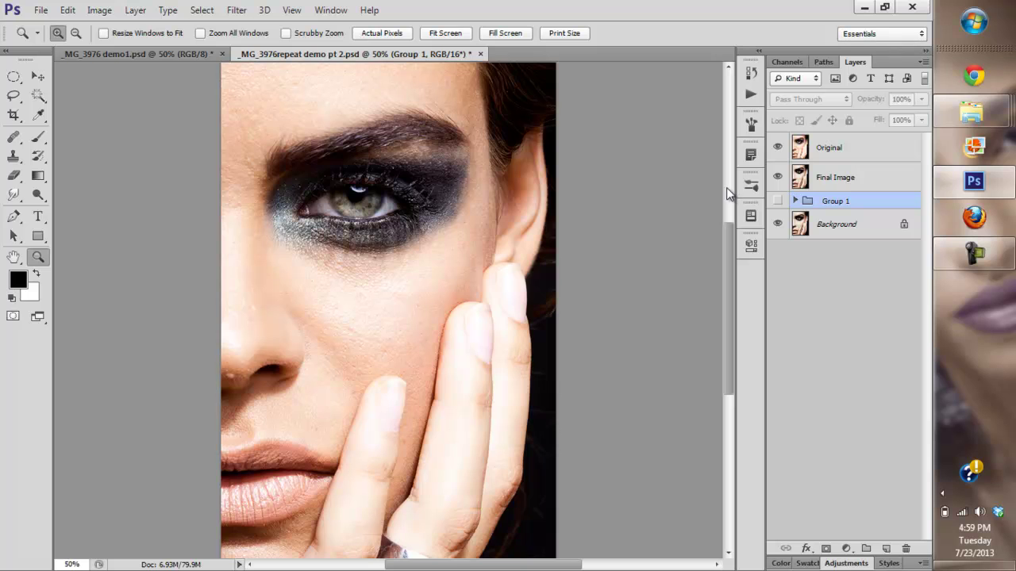
click(779, 150)
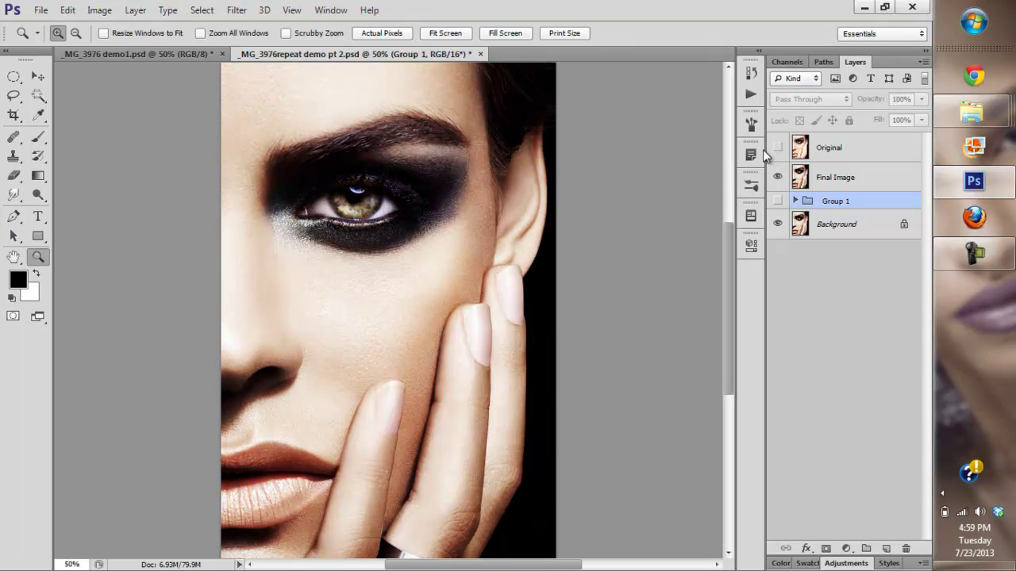
click(778, 150)
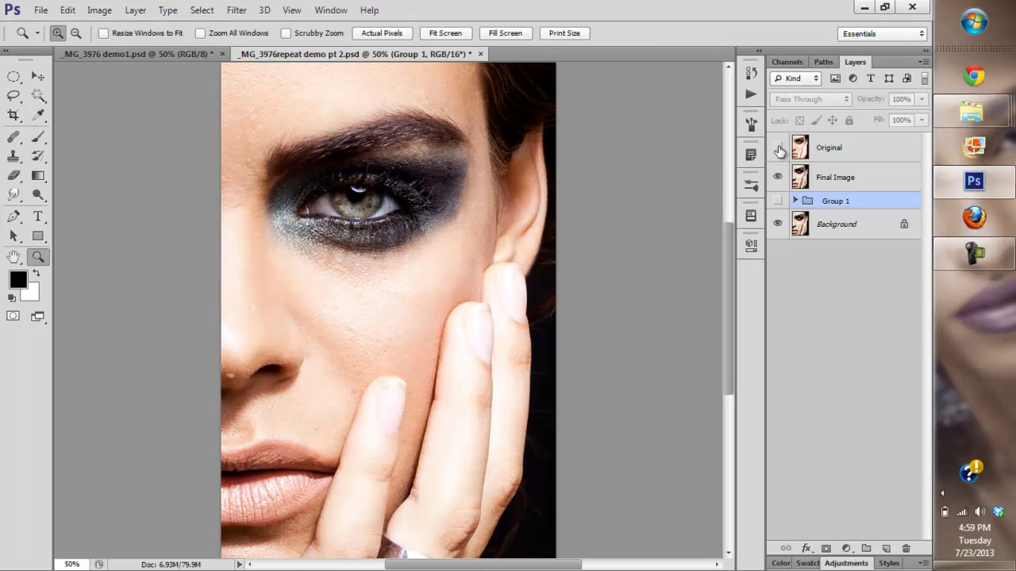
click(777, 150)
click(777, 151)
click(776, 152)
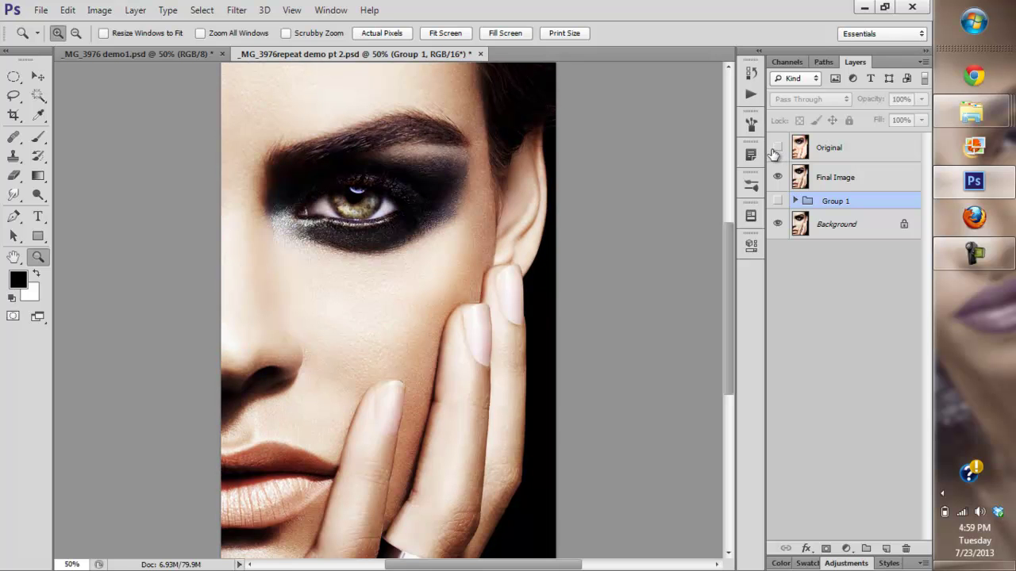
click(772, 152)
click(775, 150)
click(772, 149)
Step: Compare the Original layer with the final image once more at 33.3% zoom
click(455, 317)
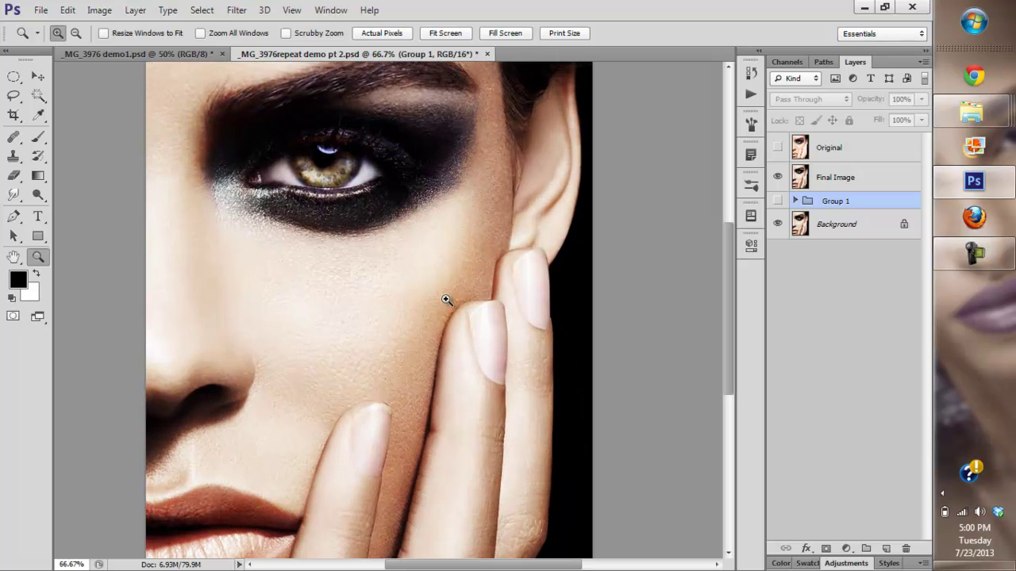
alt+click(431, 303)
alt+click(431, 302)
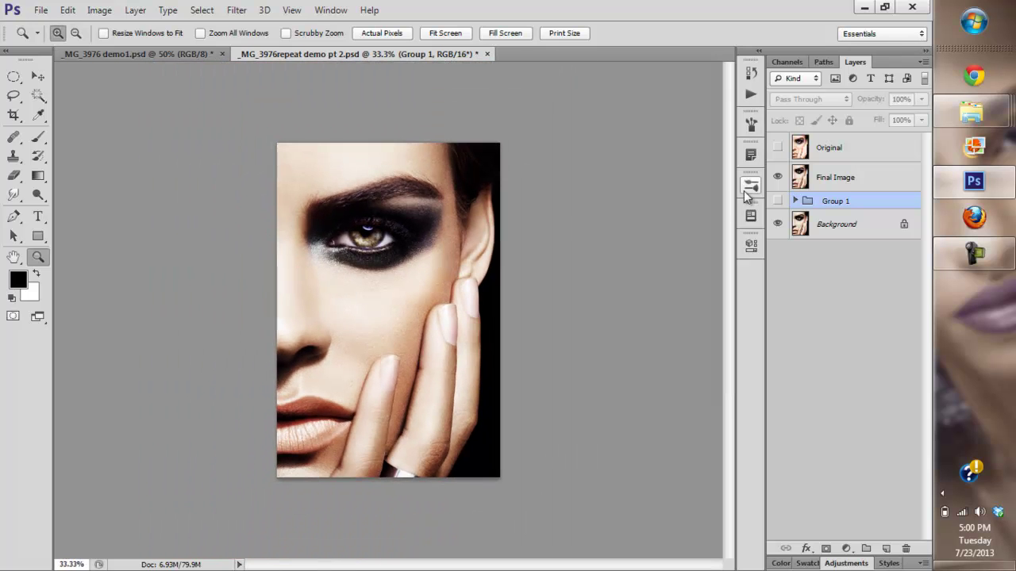
click(776, 149)
click(776, 150)
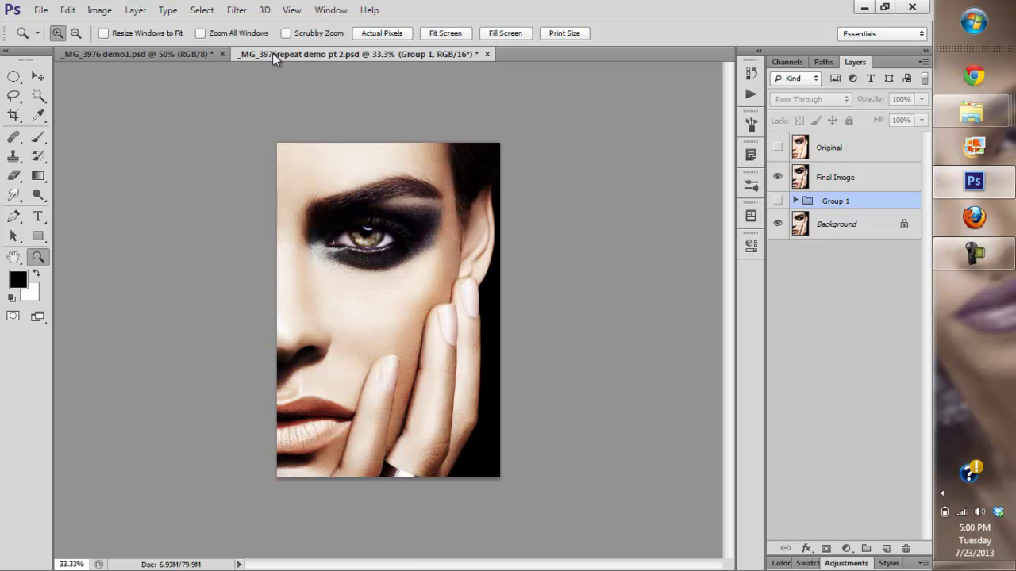
Step: Switch to _MG_3976 demo1.psd and check the effect of its uppermost dodge and burn layer
click(183, 55)
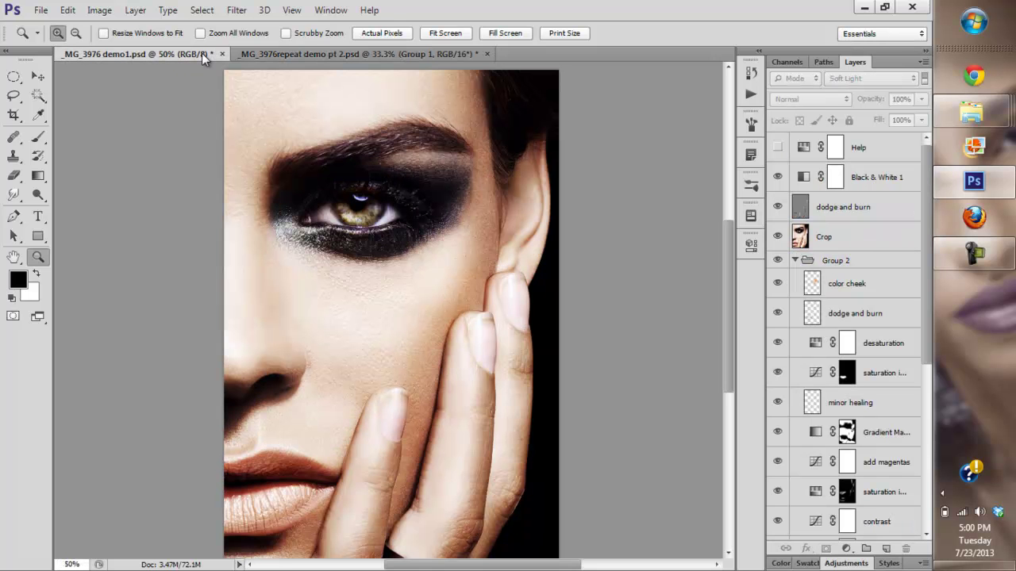
click(777, 207)
click(777, 207)
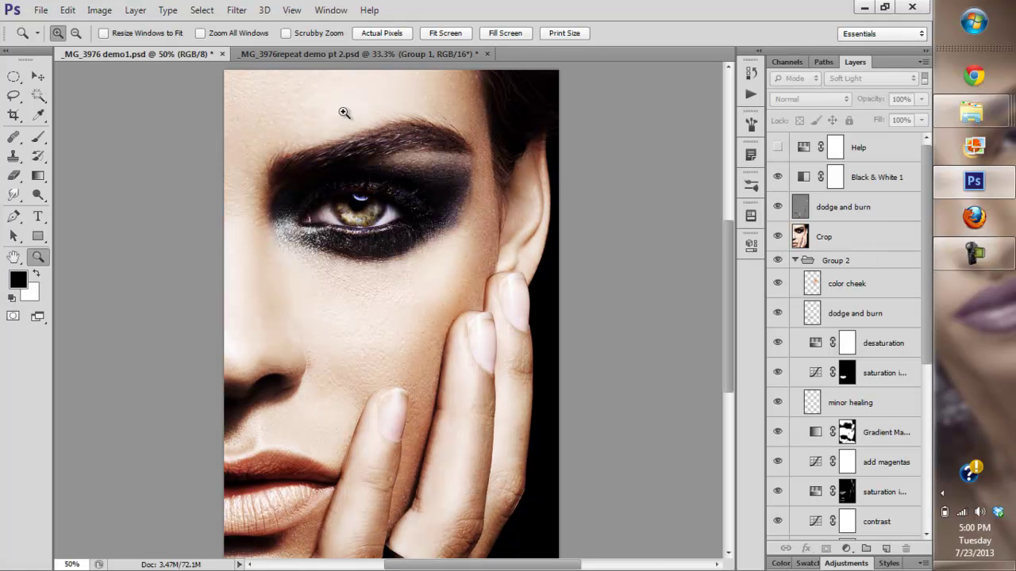
Step: Compare _MG_3976repeat demo pt 2.psd with _MG_3976 demo1.psd by alternating between them, both fitted to the screen
click(329, 54)
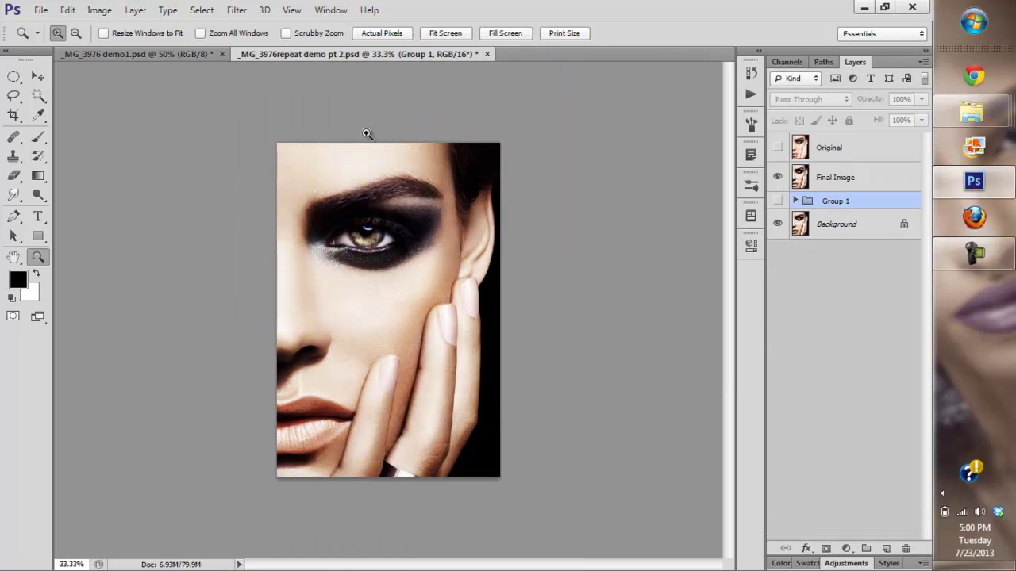
click(375, 249)
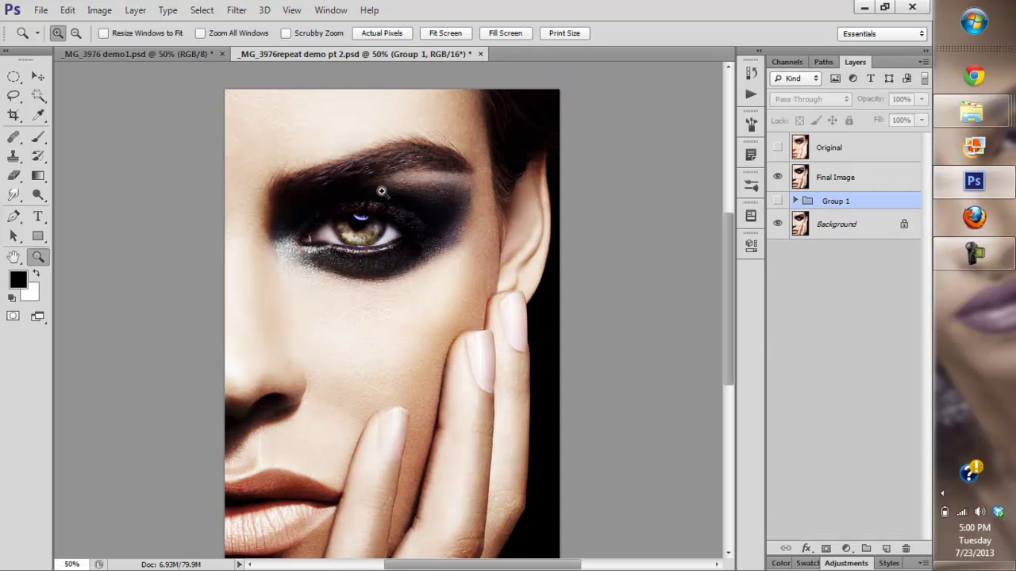
click(190, 54)
click(333, 54)
click(164, 54)
click(440, 33)
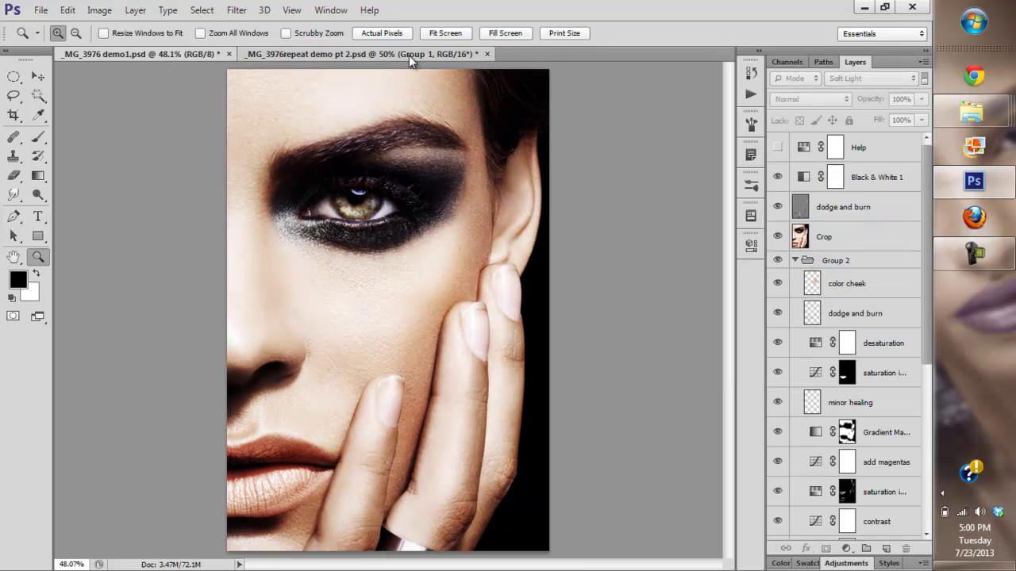
click(435, 33)
click(160, 56)
click(303, 54)
click(175, 54)
click(325, 53)
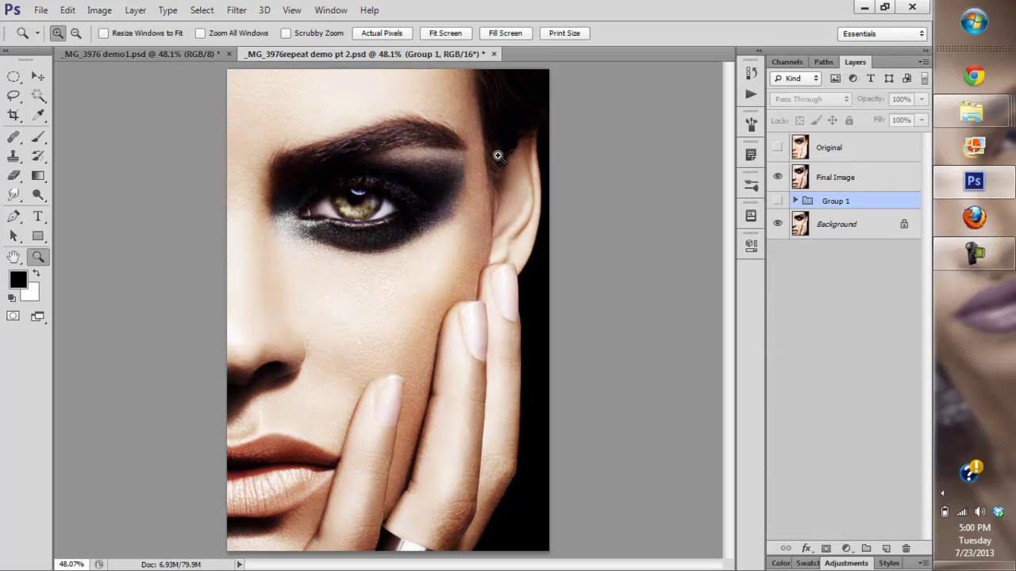
Step: Return to _MG_3976 demo1.psd and view the portrait with and without the uppermost dodge and burn layer
click(163, 57)
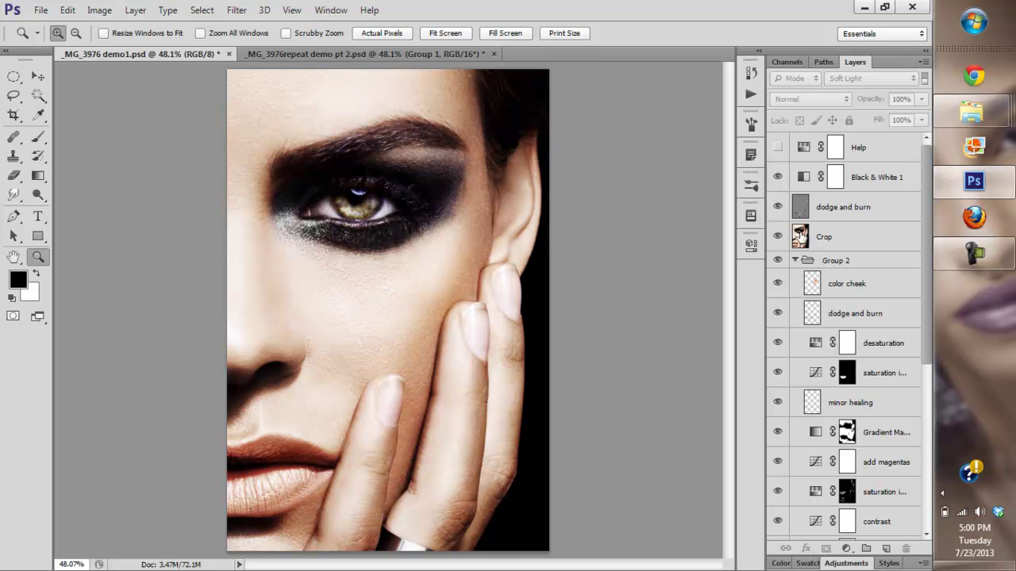
click(778, 209)
click(778, 208)
Step: Hide every layer except Background and view the uncropped original portrait at 50% zoom
drag(926, 304, 928, 483)
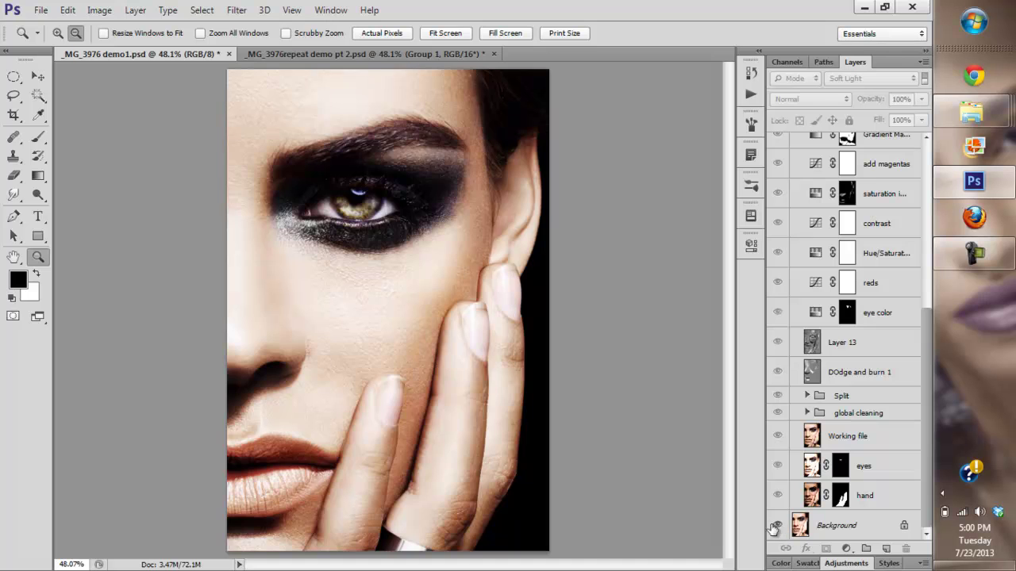
alt+click(777, 524)
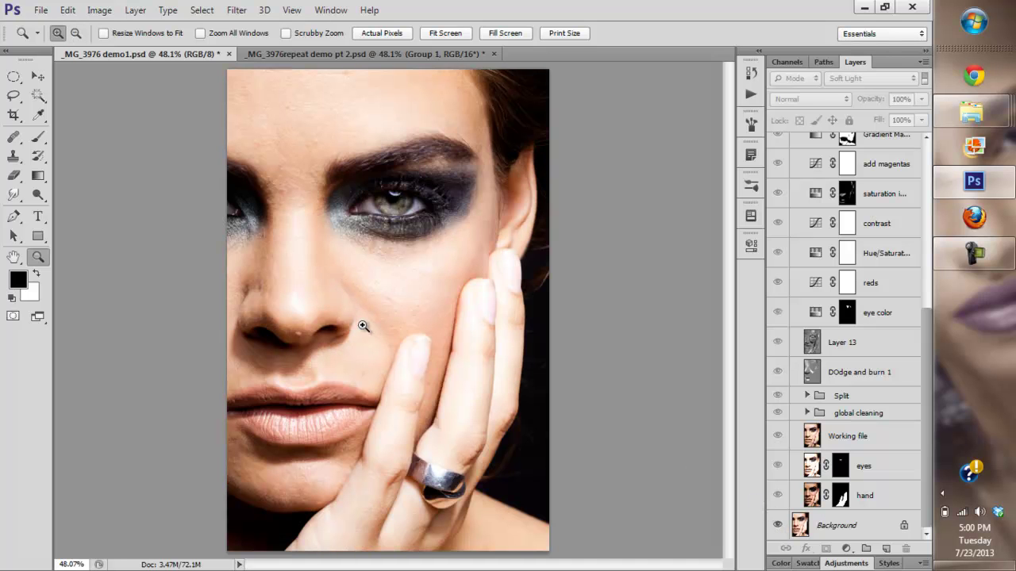
click(369, 196)
drag(392, 281, 385, 302)
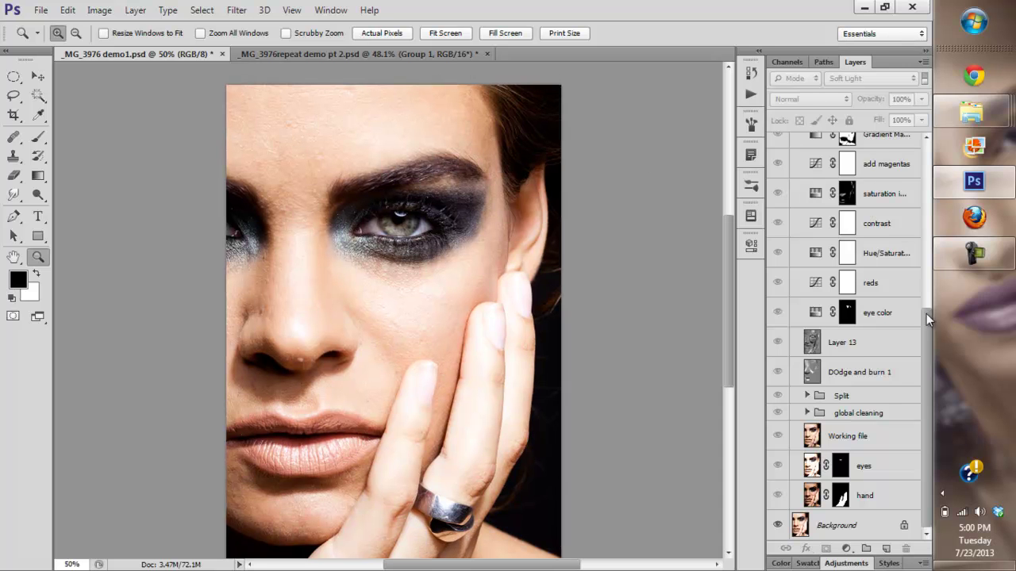
Step: Make the Crop, uppermost dodge and burn, and Black & White 1 layers visible above the hidden Group 2
drag(926, 321, 926, 147)
click(778, 238)
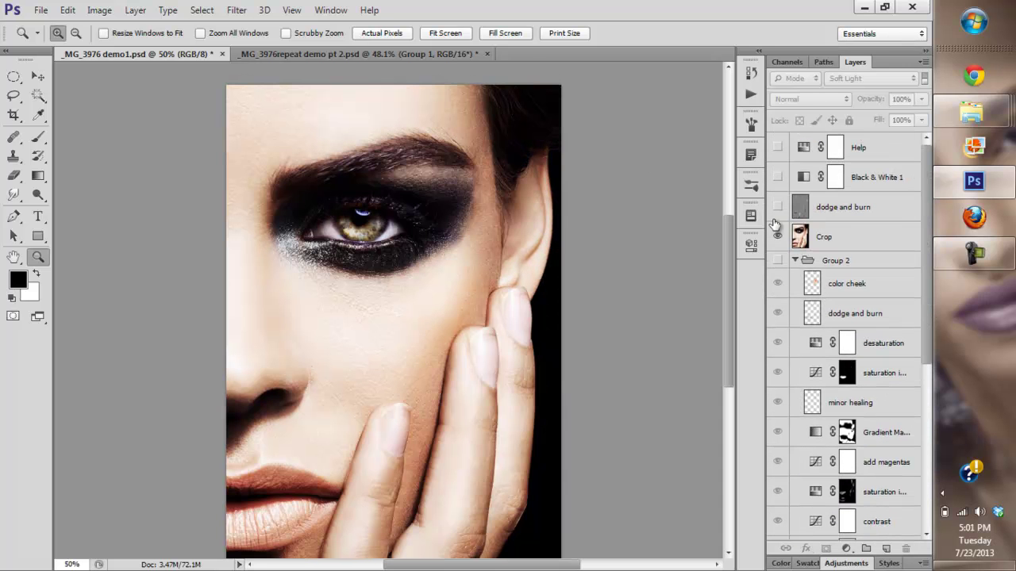
click(445, 33)
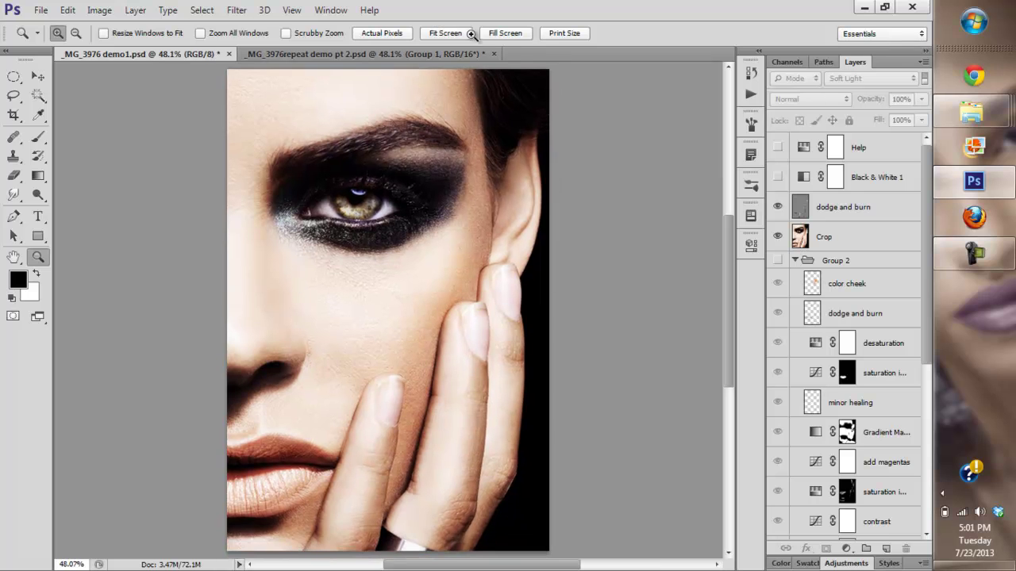
drag(927, 270, 927, 246)
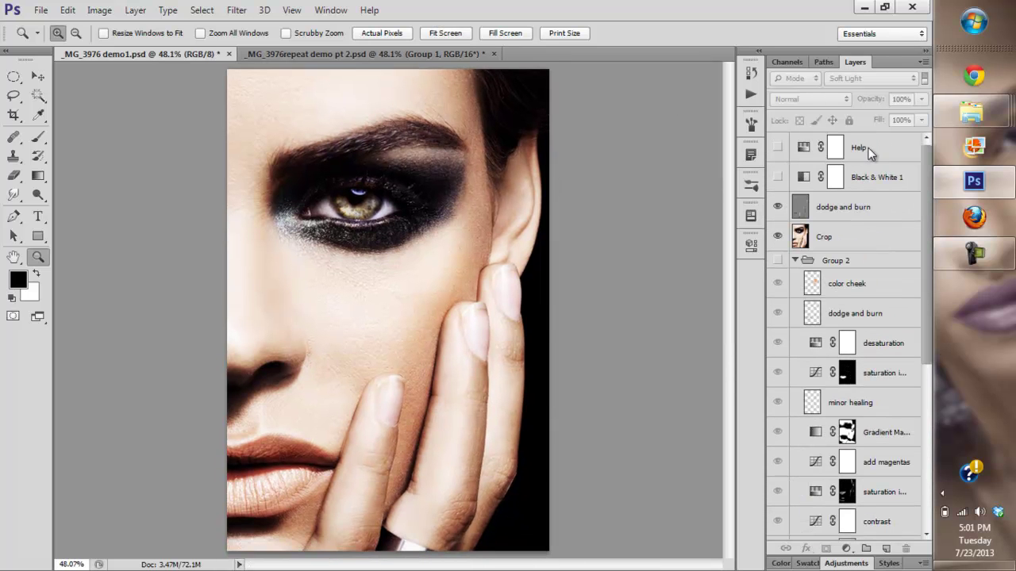
click(777, 177)
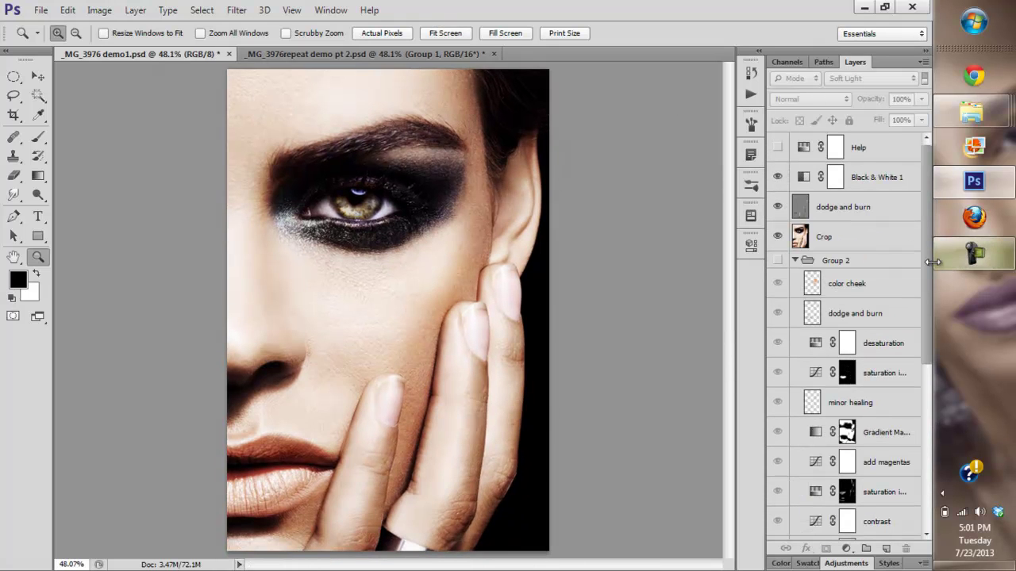
Step: Switch to full screen mode with the menu bar and fit the whole portrait on screen
mouse_move(933, 351)
mouse_down()
mouse_move(924, 353)
mouse_move(949, 345)
mouse_up()
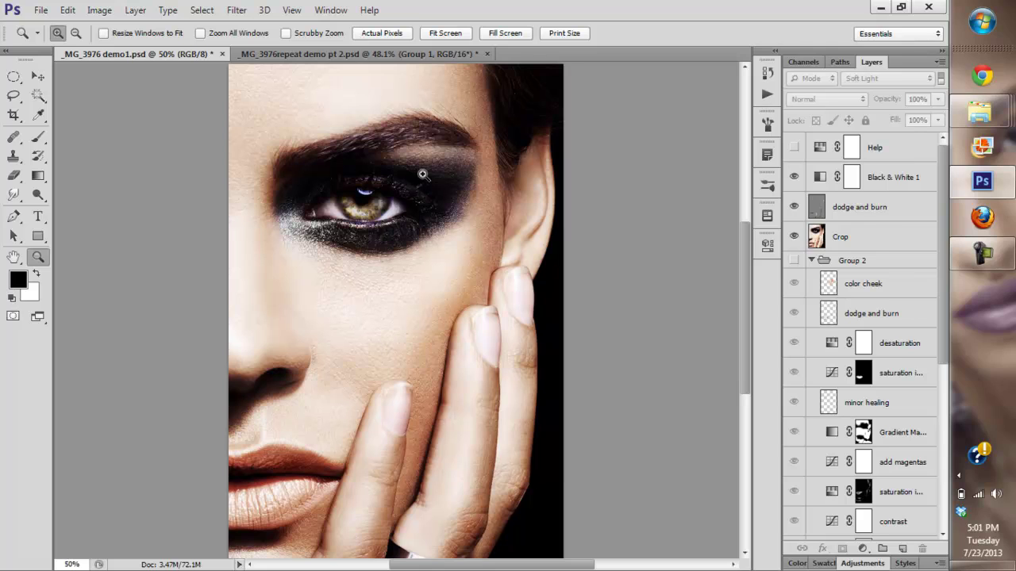
key(f)
double_click(1002, 284)
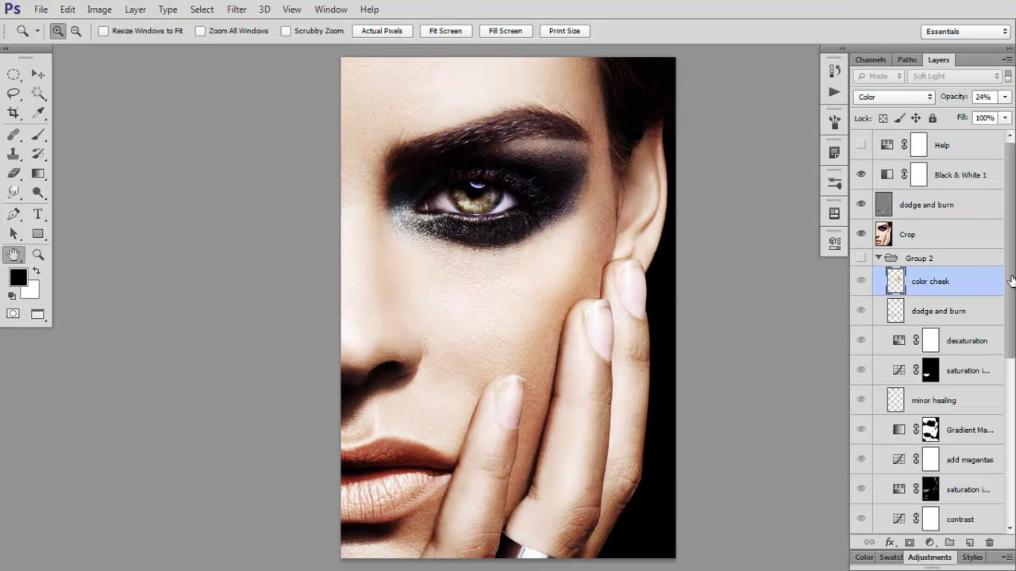
click(859, 196)
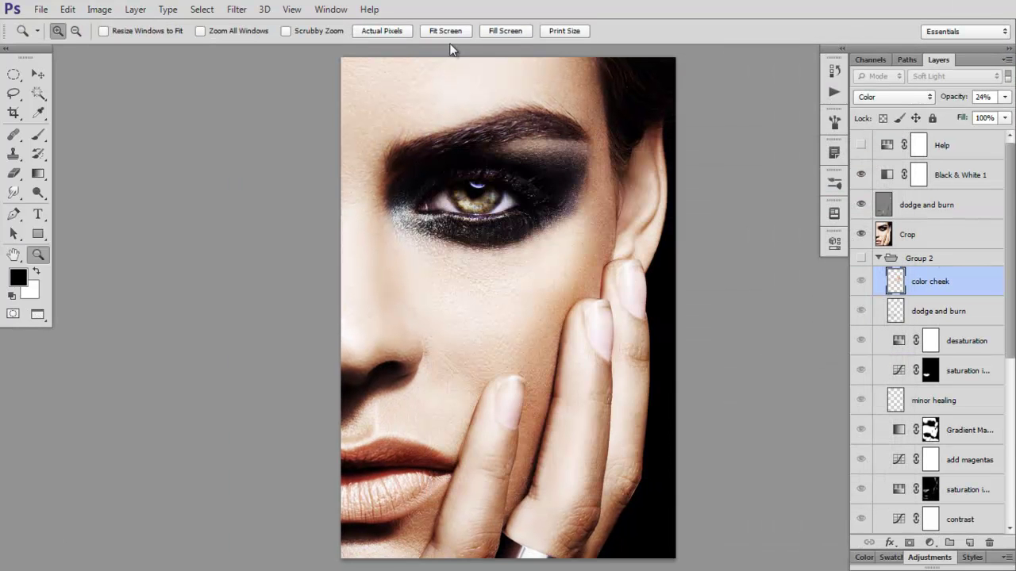
click(446, 31)
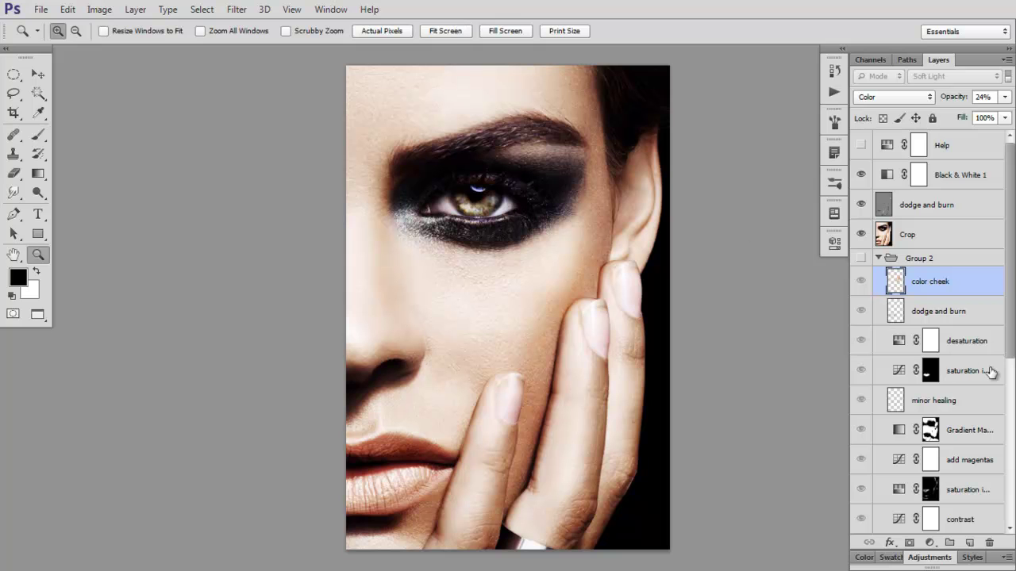
Step: Compare the retouched portrait with the original by repeatedly isolating the Background layer and restoring the others
scroll(991, 373, down, 5)
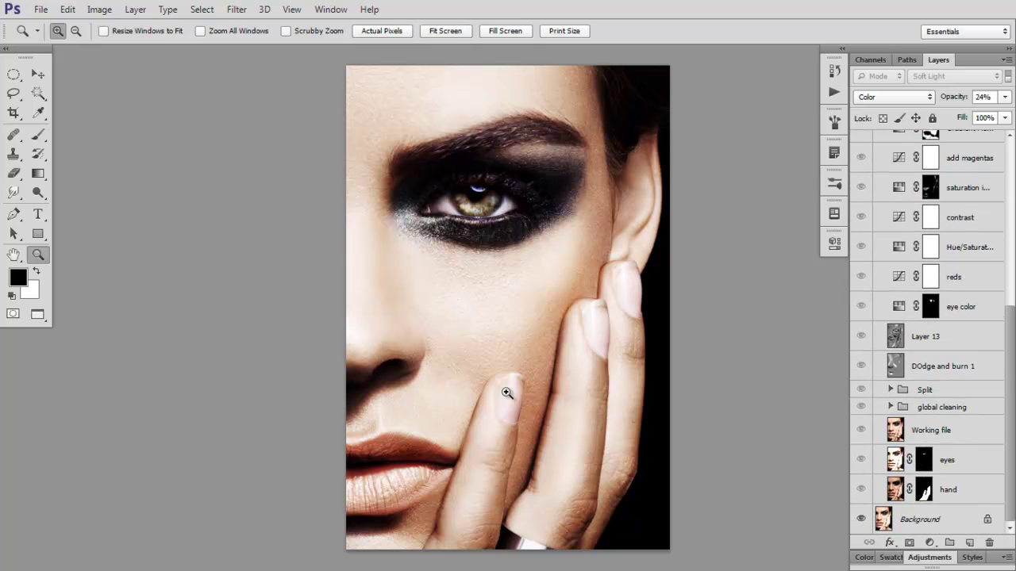
click(457, 36)
alt+click(861, 519)
alt+click(861, 519)
alt+click(861, 519)
alt+click(861, 519)
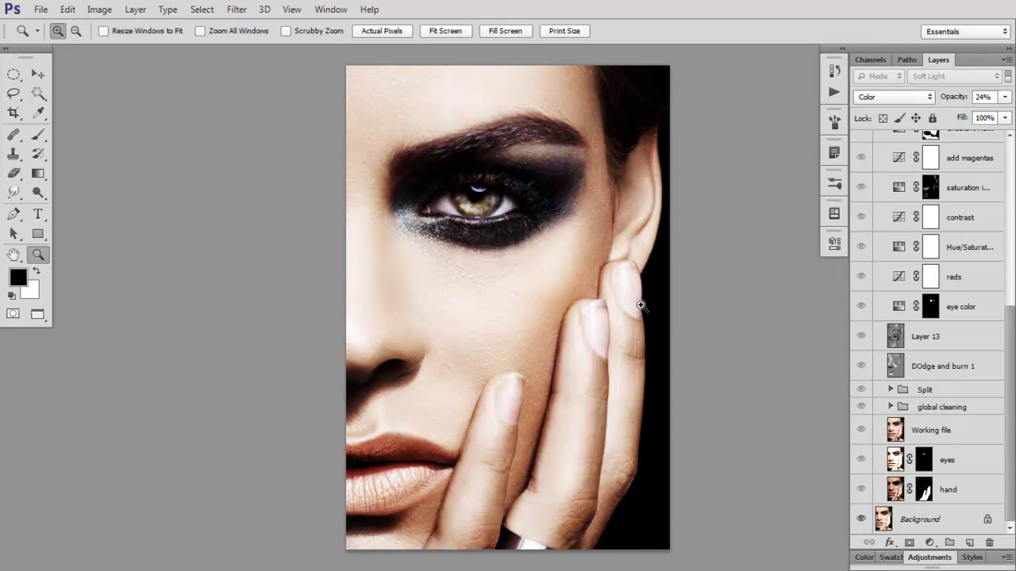
click(458, 30)
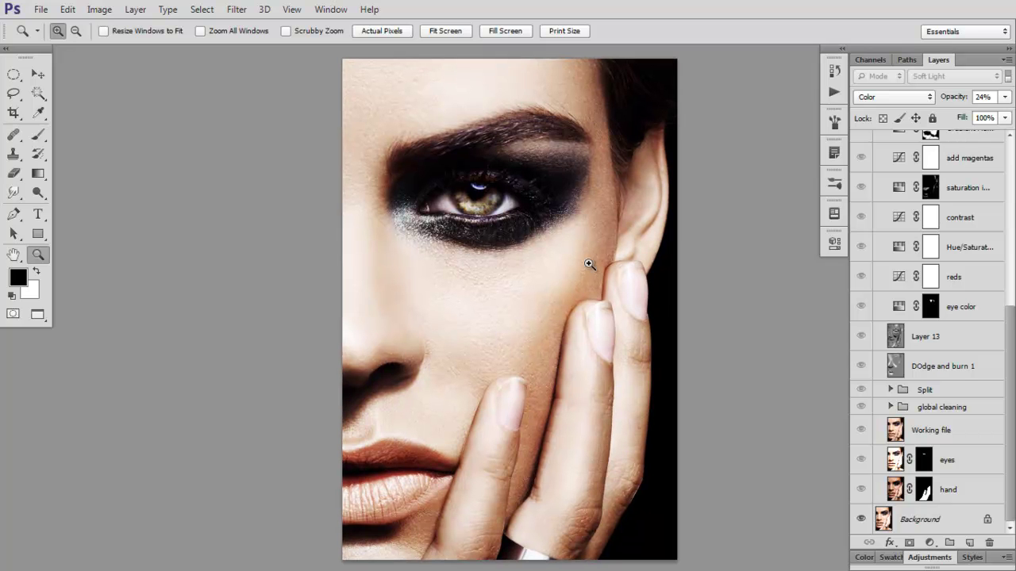
alt+click(861, 520)
alt+click(861, 520)
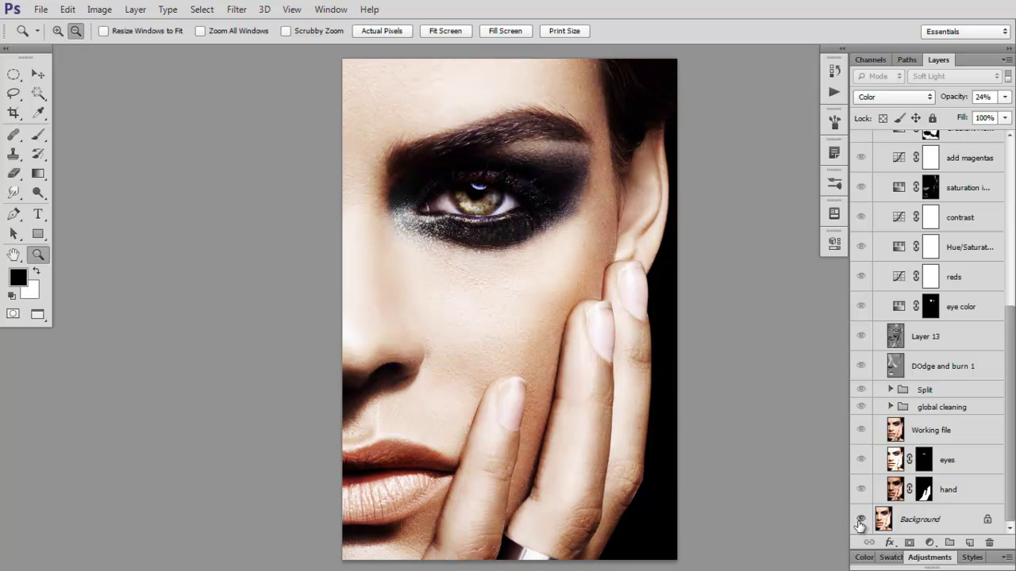
alt+click(860, 520)
alt+click(861, 519)
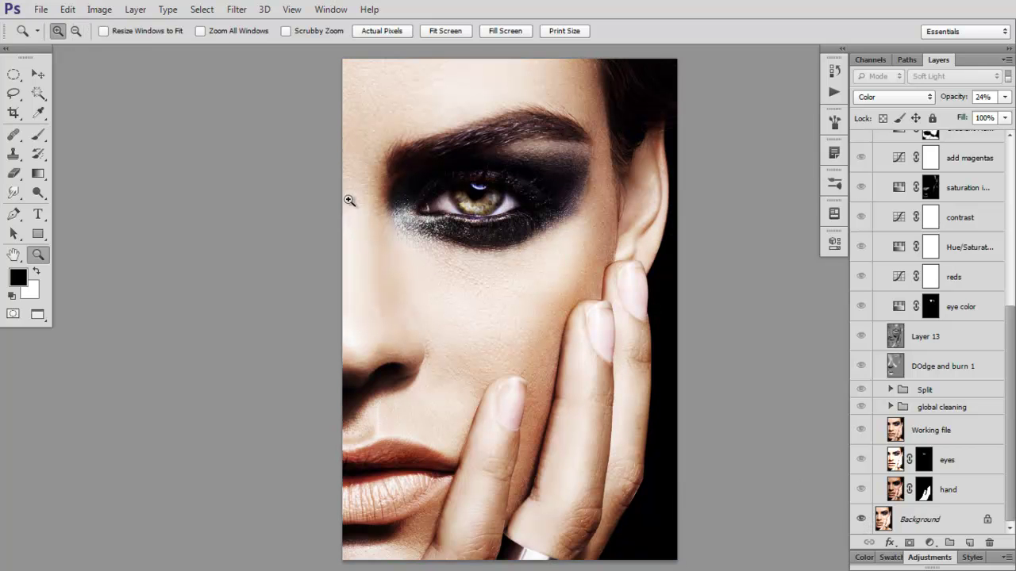
Step: Fit the portrait on screen and show the Background layer alone
click(435, 35)
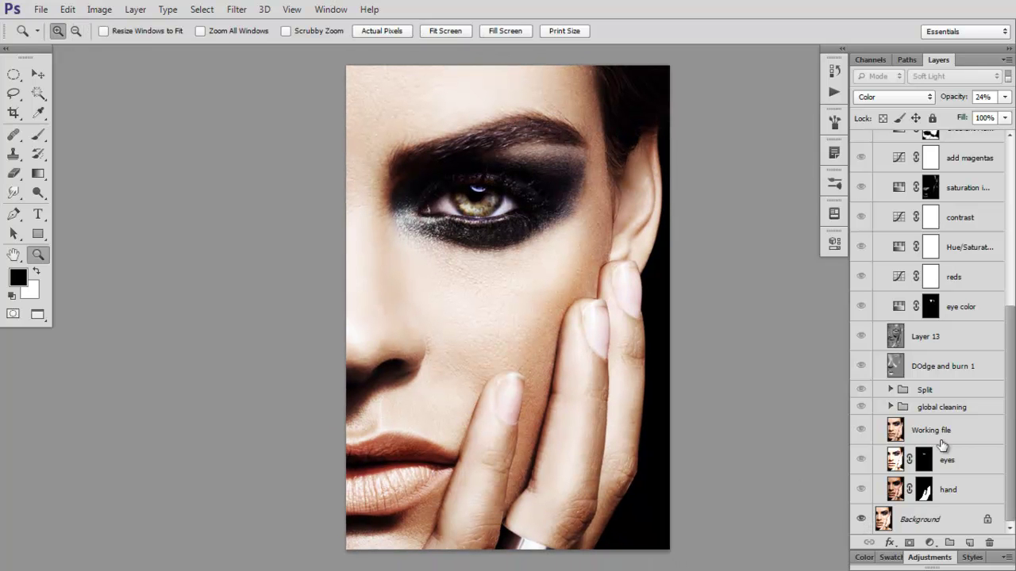
alt+click(861, 519)
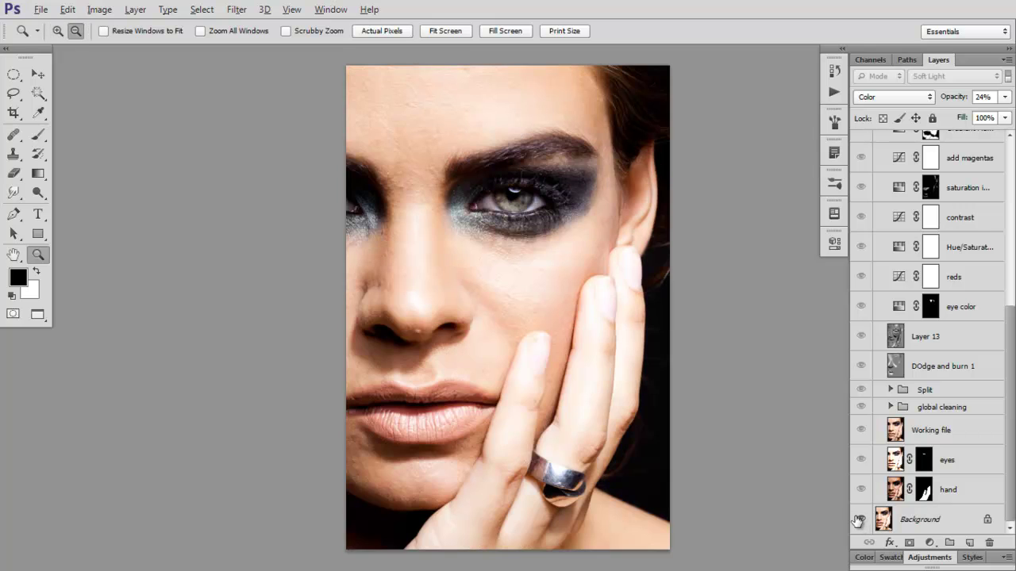
alt+click(860, 519)
alt+click(860, 519)
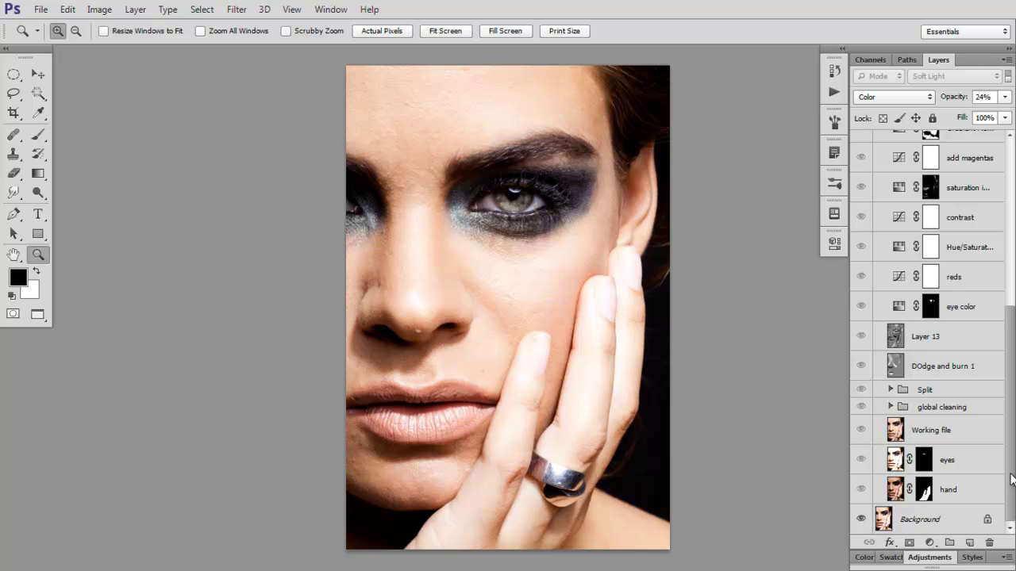
Step: Isolate the hand layer and disable its layer mask to examine its full image against the original portrait
alt+click(860, 519)
alt+click(861, 519)
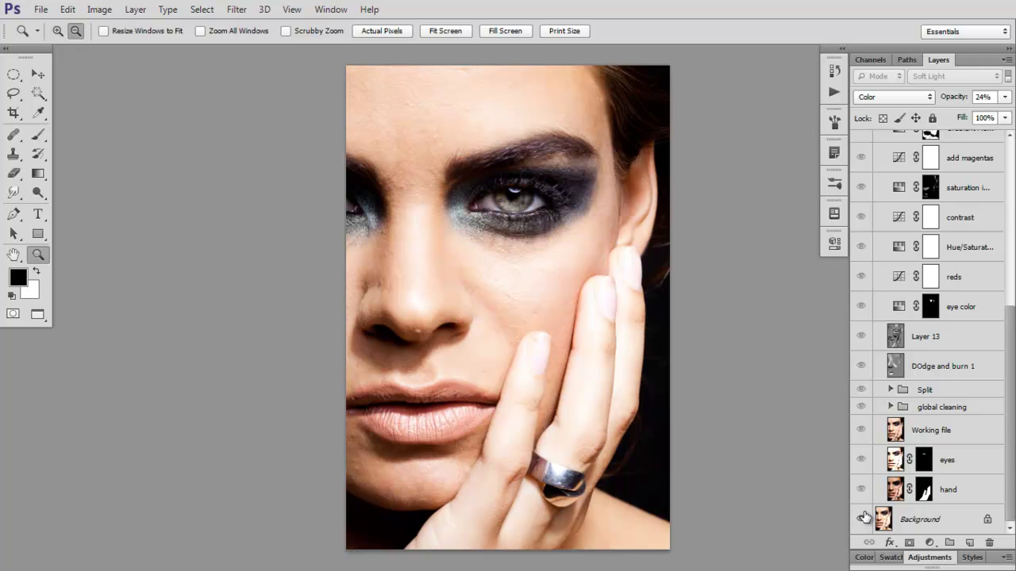
alt+click(861, 493)
shift+click(923, 492)
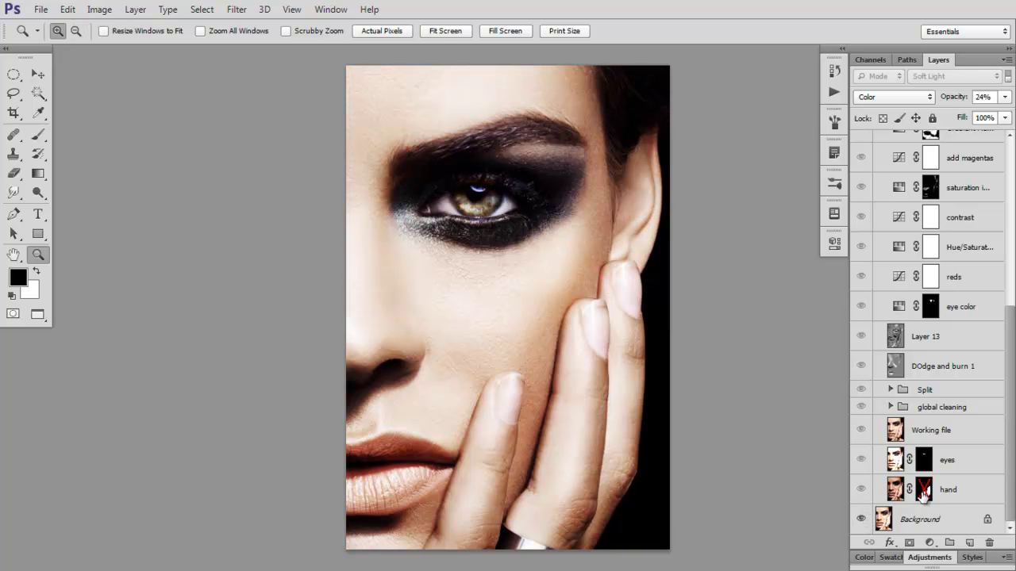
alt+click(861, 490)
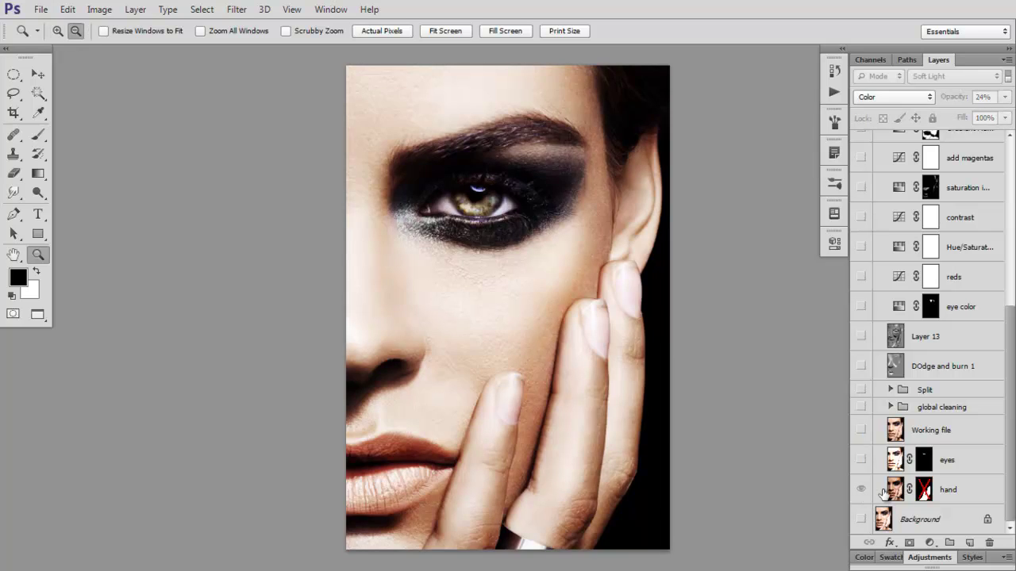
shift+click(923, 490)
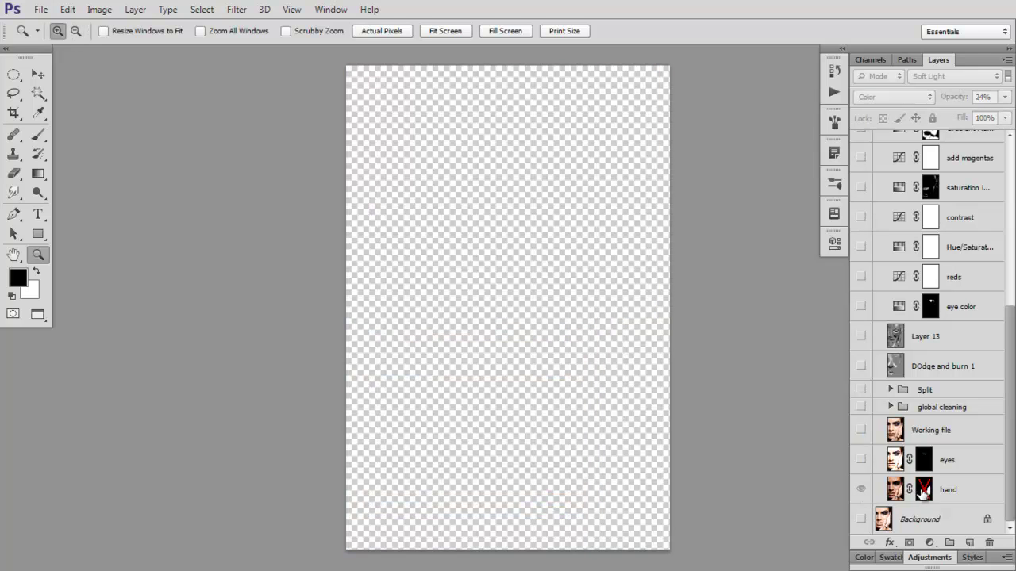
shift+click(923, 490)
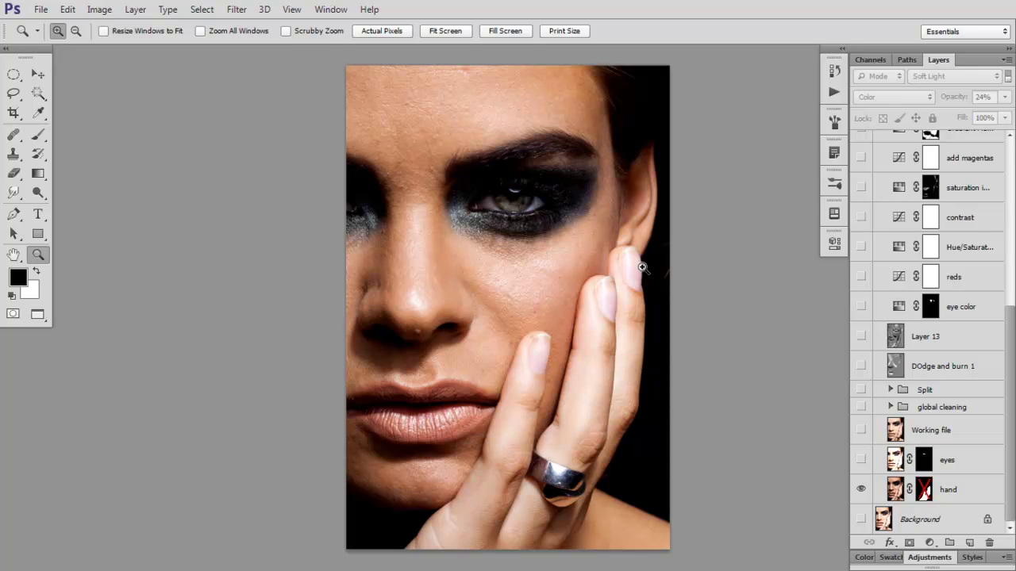
Step: Show only the Background layer, add the unmasked hand layer above it, and compare the two exposures
alt+click(860, 519)
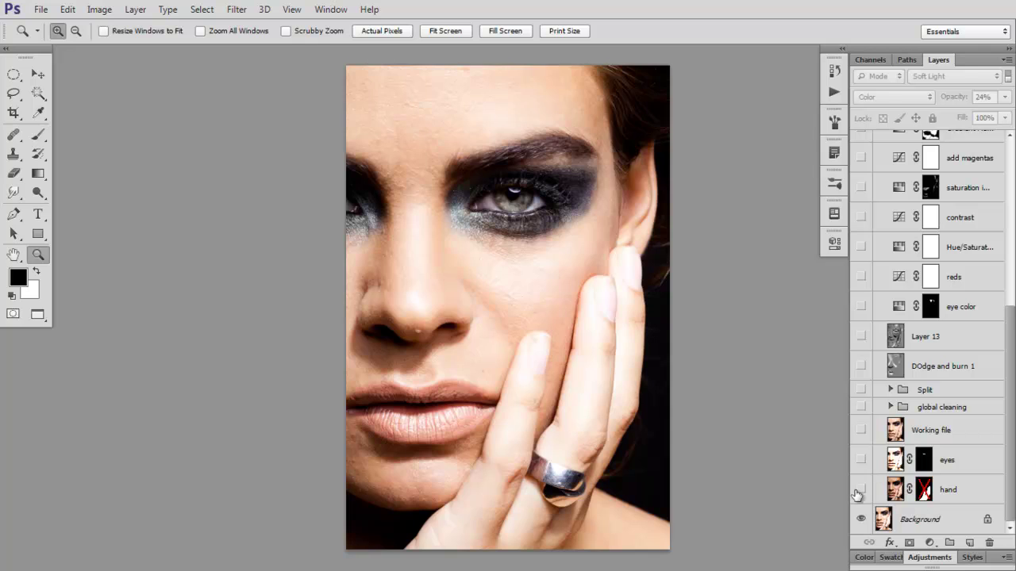
click(860, 490)
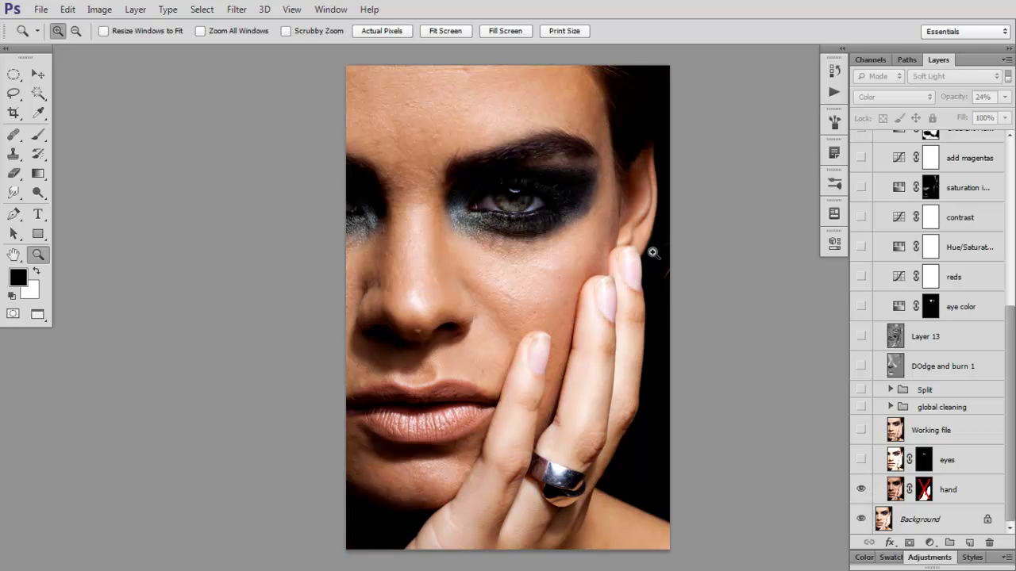
click(859, 491)
click(861, 490)
Step: Re-enable the hand layer's mask, inspect the mask, and compare the portrait with the hand layer hidden and shown
alt+click(920, 490)
alt+click(921, 490)
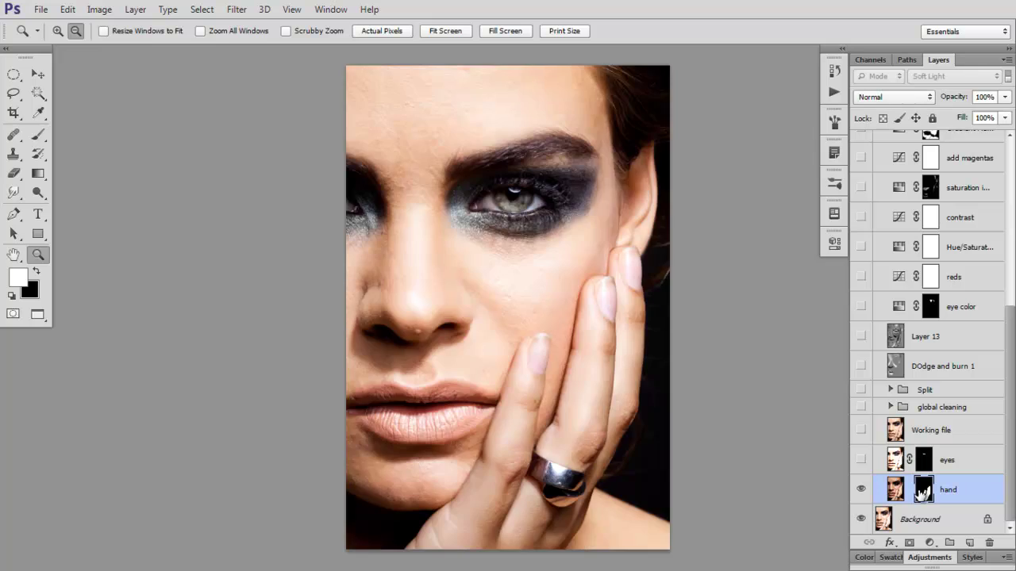
alt+click(921, 492)
alt+click(920, 492)
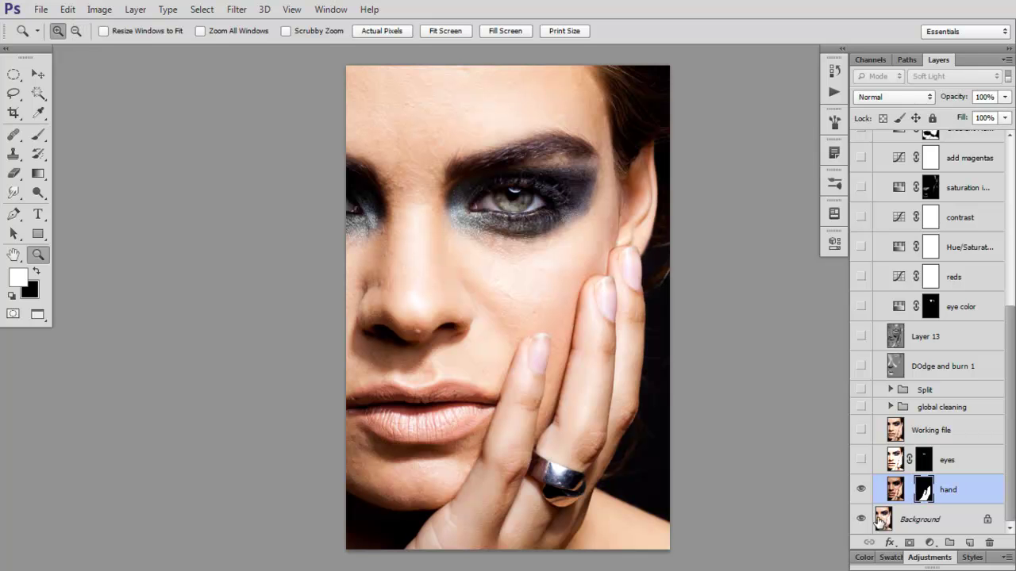
click(860, 489)
click(861, 489)
Step: Make the eyes layer visible, inspect it with its mask disabled and re-enabled, and compare its effect
click(861, 460)
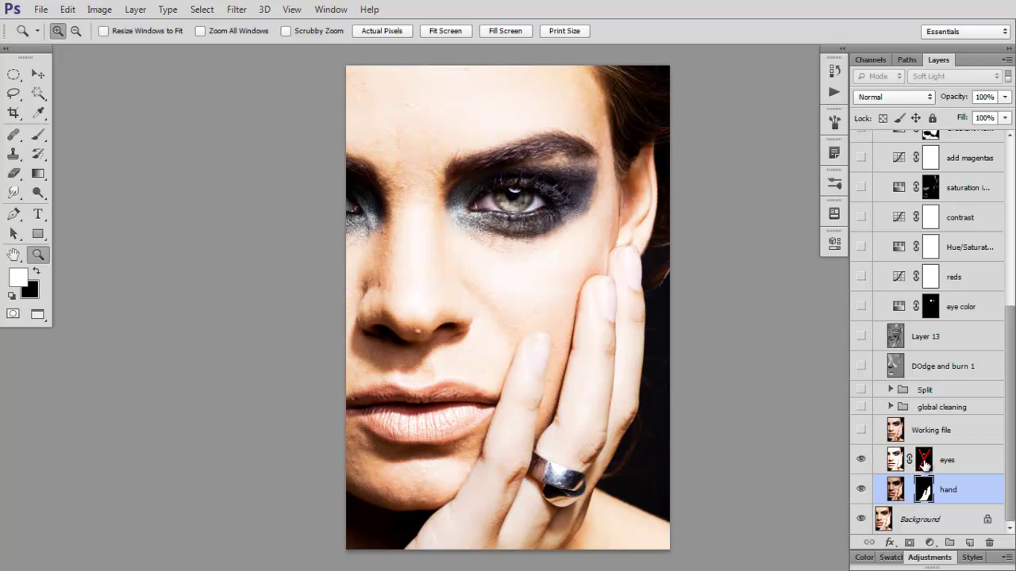
shift+click(921, 465)
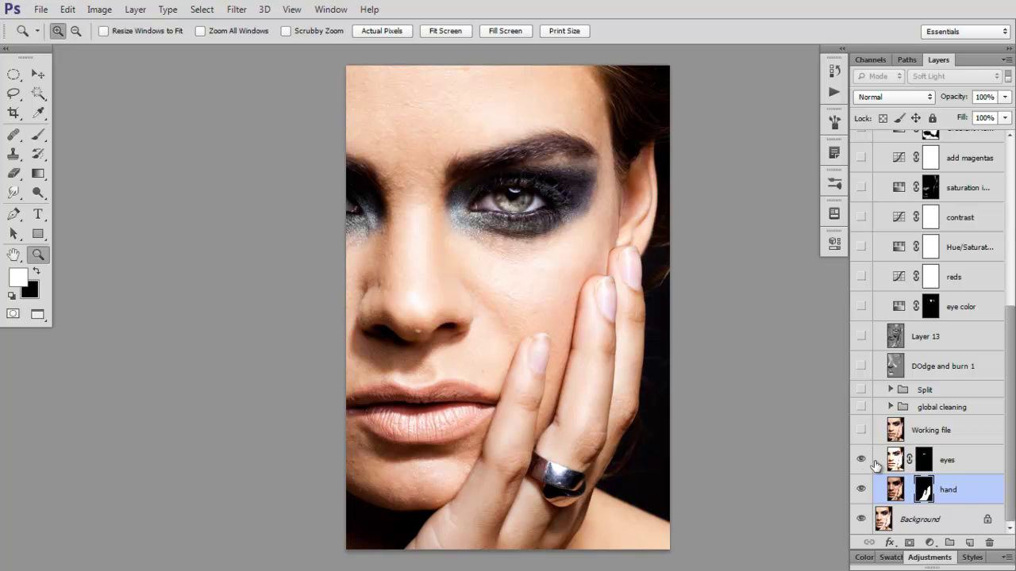
click(863, 462)
click(863, 462)
Step: Make the Working file layer and the global cleaning group visible, and expand the group to reveal its layers
click(891, 406)
click(890, 408)
click(862, 406)
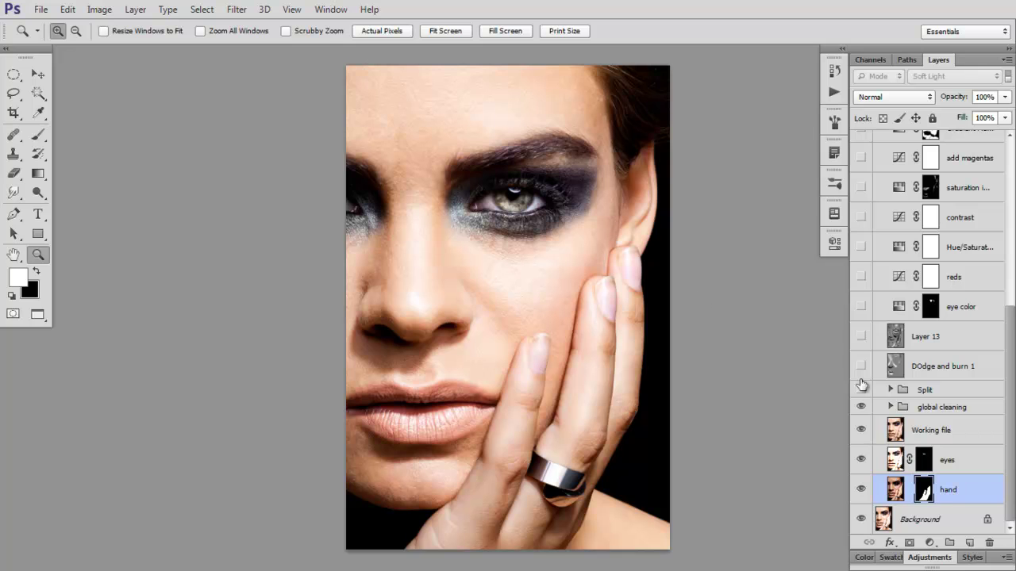
click(890, 408)
scroll(1004, 401, down, 2)
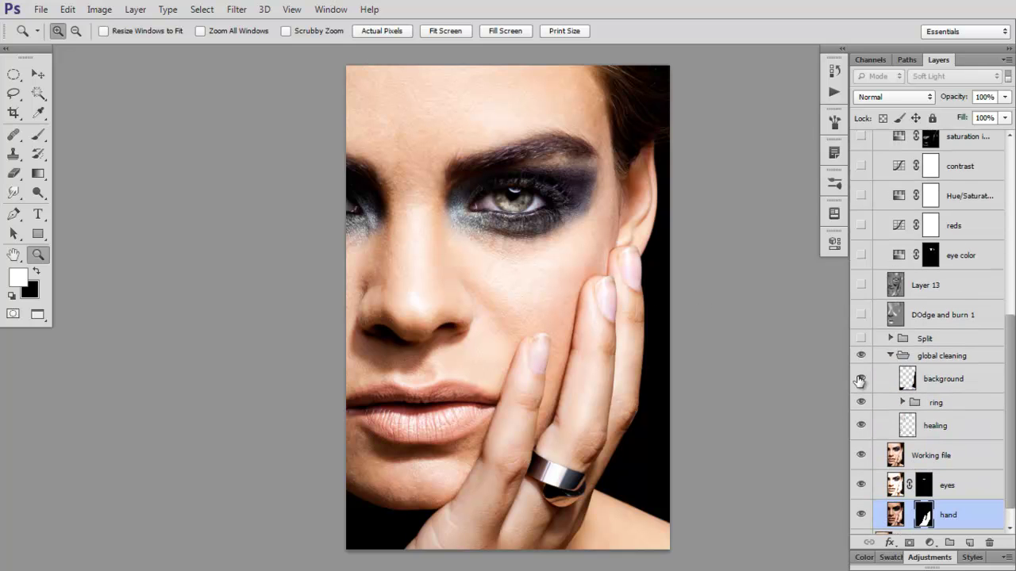
Step: Compare the portrait with the background layer of the global cleaning group hidden and shown
click(862, 380)
click(862, 380)
click(863, 380)
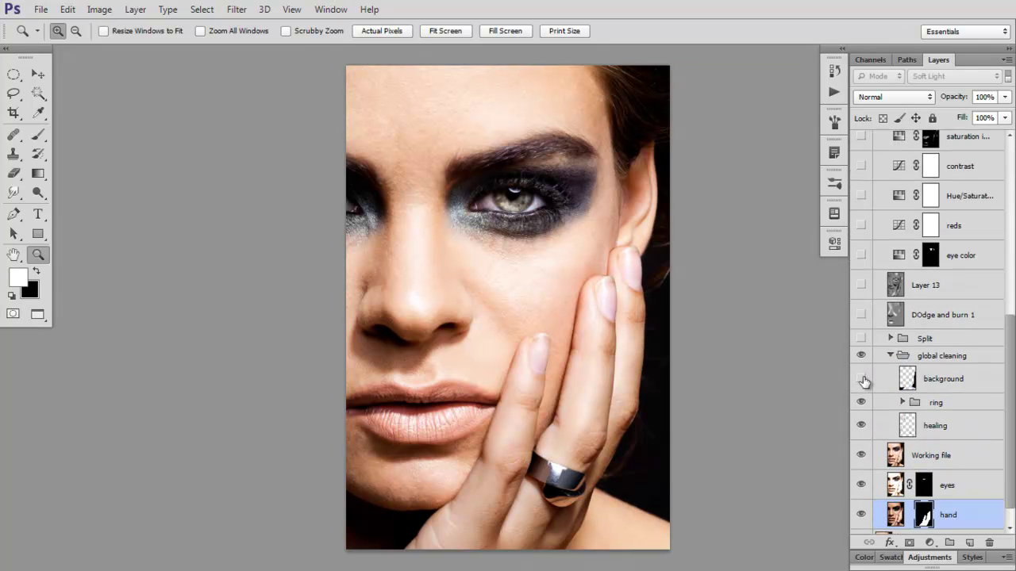
click(862, 381)
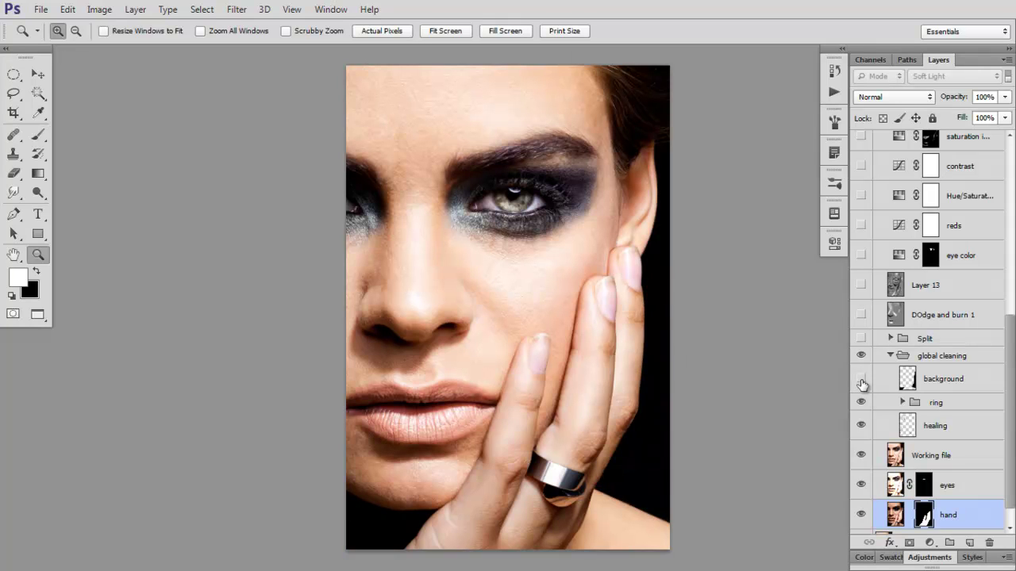
click(862, 380)
click(861, 381)
click(861, 381)
click(861, 381)
Step: Examine the dark backdrop around the hand and chin up close with the background cleanup layer hidden and shown
click(561, 435)
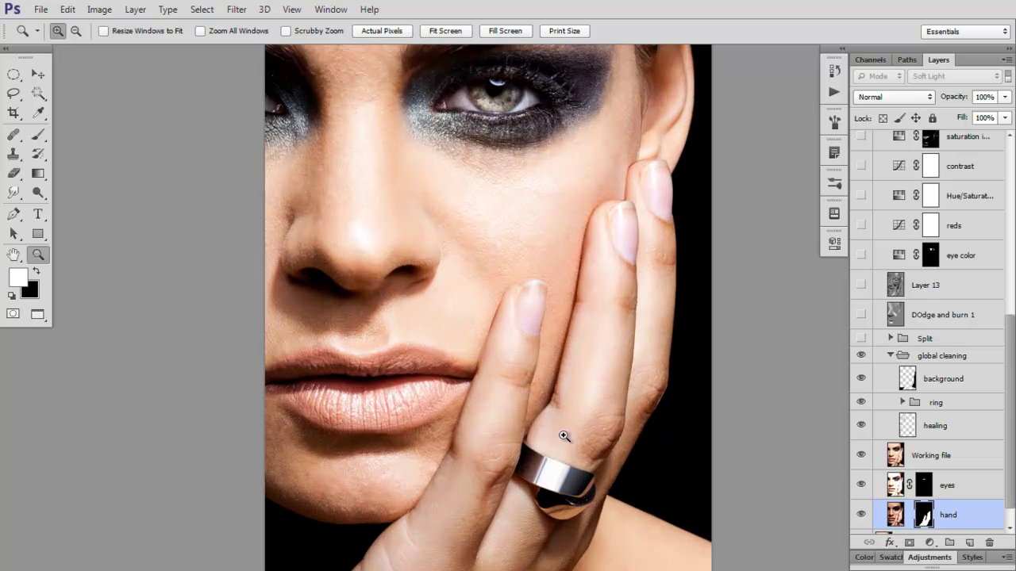
click(861, 381)
click(861, 381)
click(860, 403)
click(861, 381)
click(861, 381)
drag(673, 446, 761, 378)
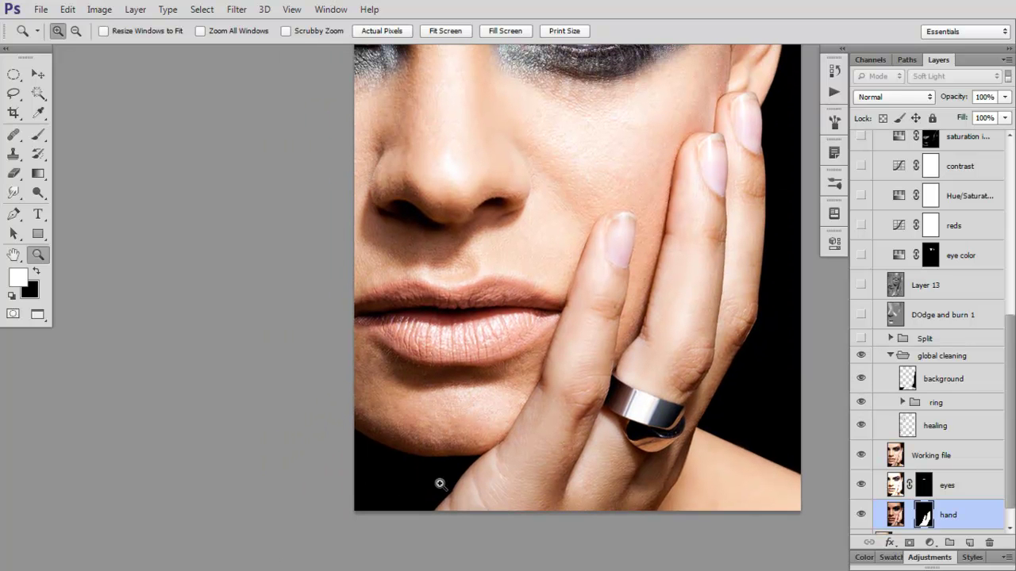
click(860, 403)
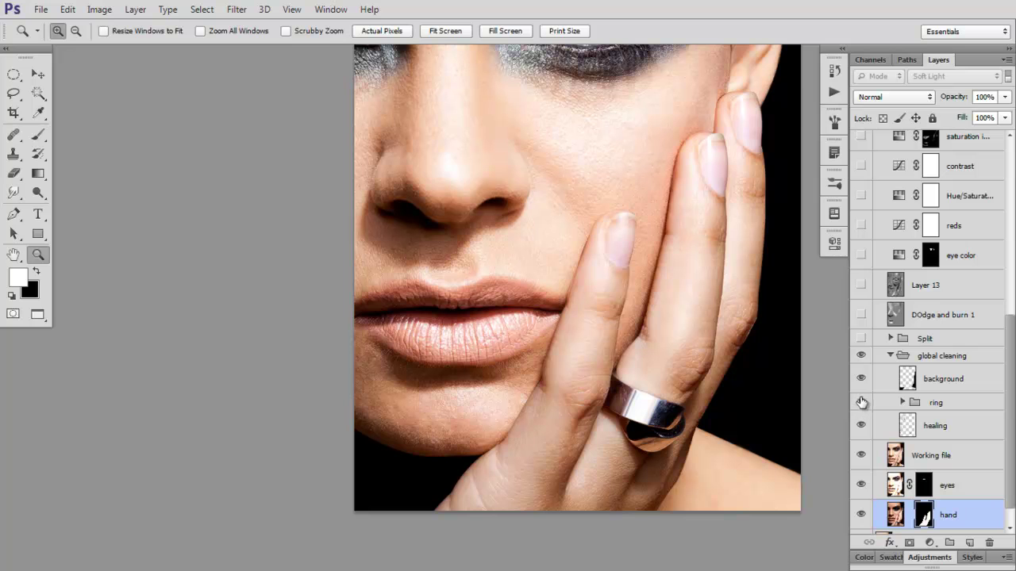
click(861, 403)
click(860, 379)
click(861, 379)
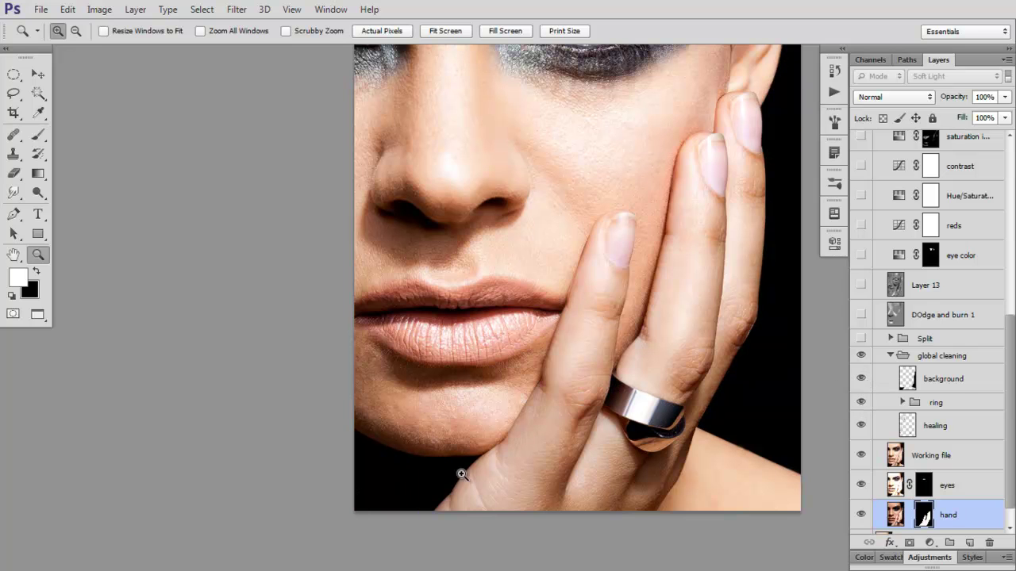
Step: Compare the ring on the finger with the ring group hidden and shown at a moderate magnification
drag(572, 453, 533, 496)
alt+click(491, 492)
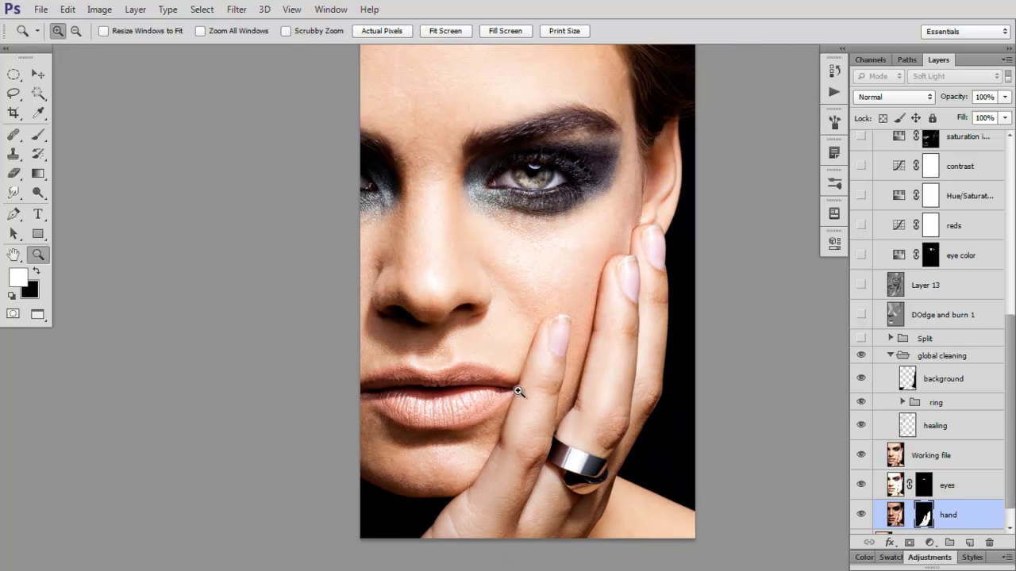
drag(501, 317, 480, 328)
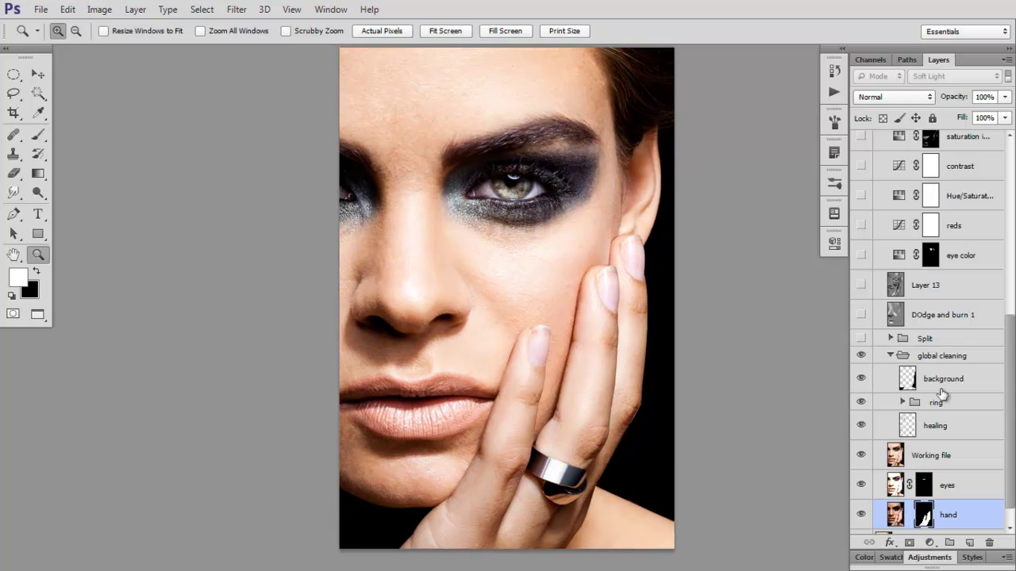
click(860, 403)
click(861, 403)
click(571, 482)
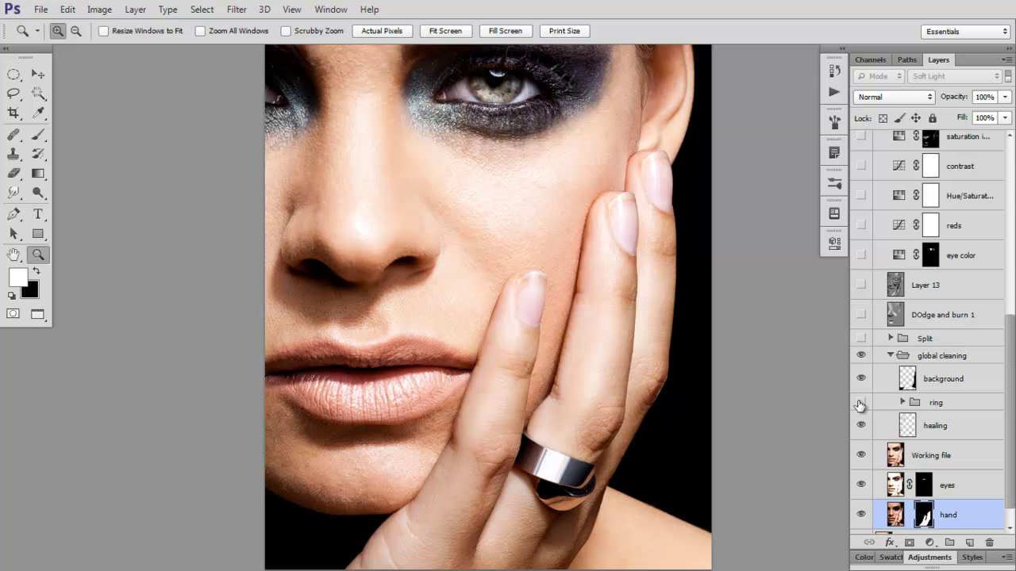
click(861, 403)
Step: Examine the scratches and reflections on the ring at high magnification with the ring group hidden and shown
click(555, 482)
click(555, 482)
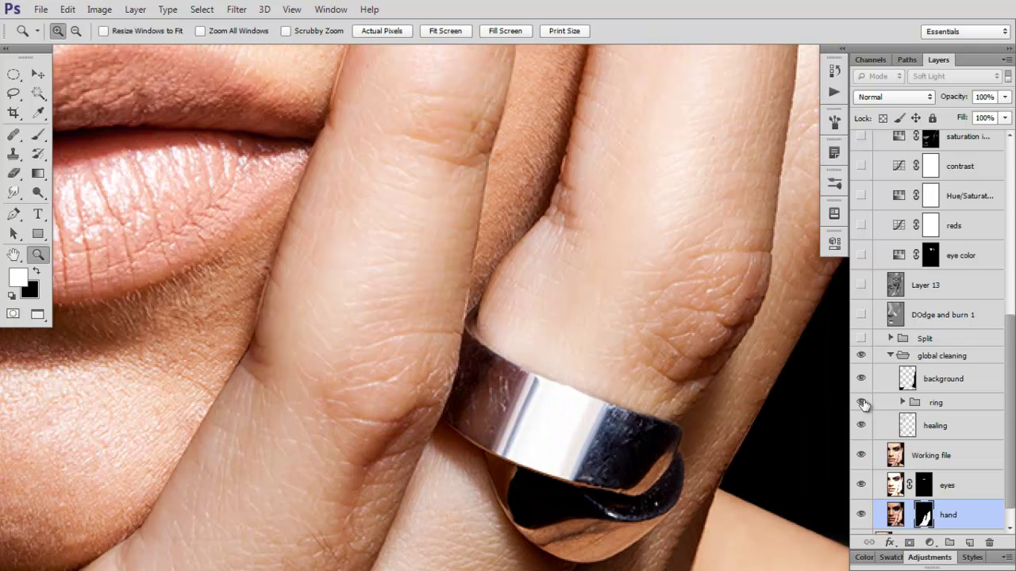
click(860, 403)
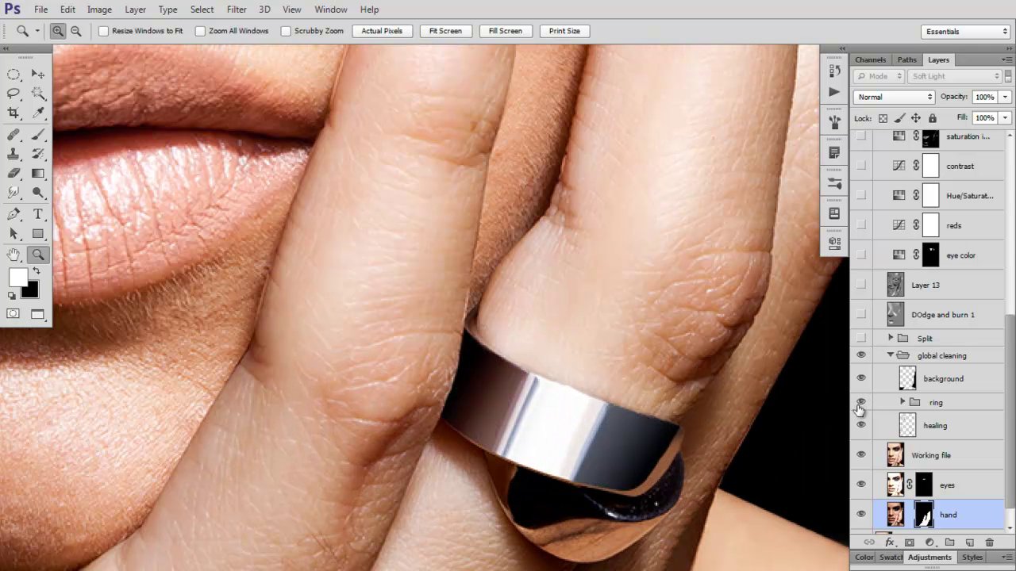
click(861, 404)
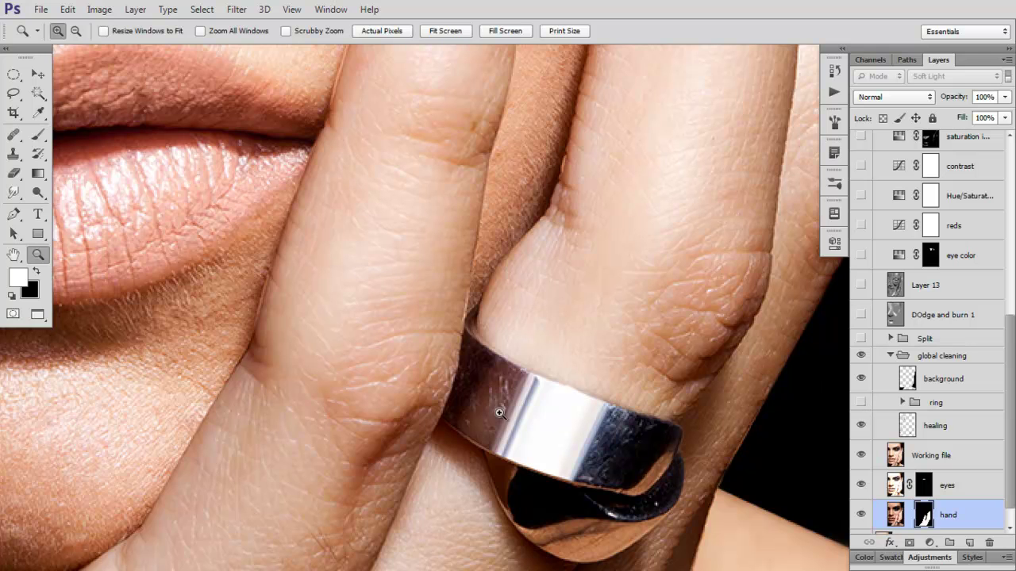
click(861, 403)
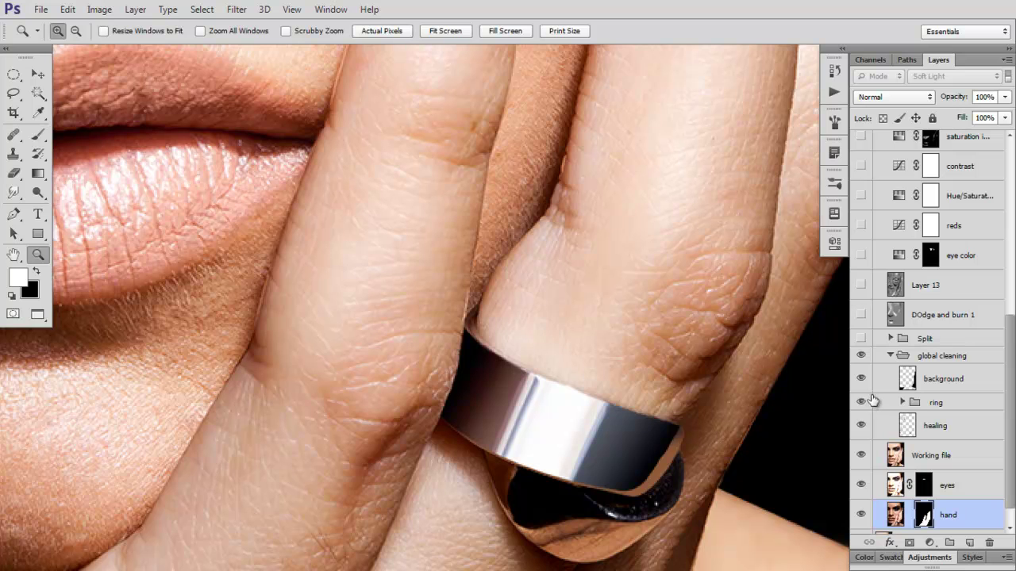
click(865, 404)
click(862, 402)
Step: Fit the whole portrait on screen and compare it with the global cleaning group hidden and shown
click(860, 379)
click(861, 379)
click(457, 29)
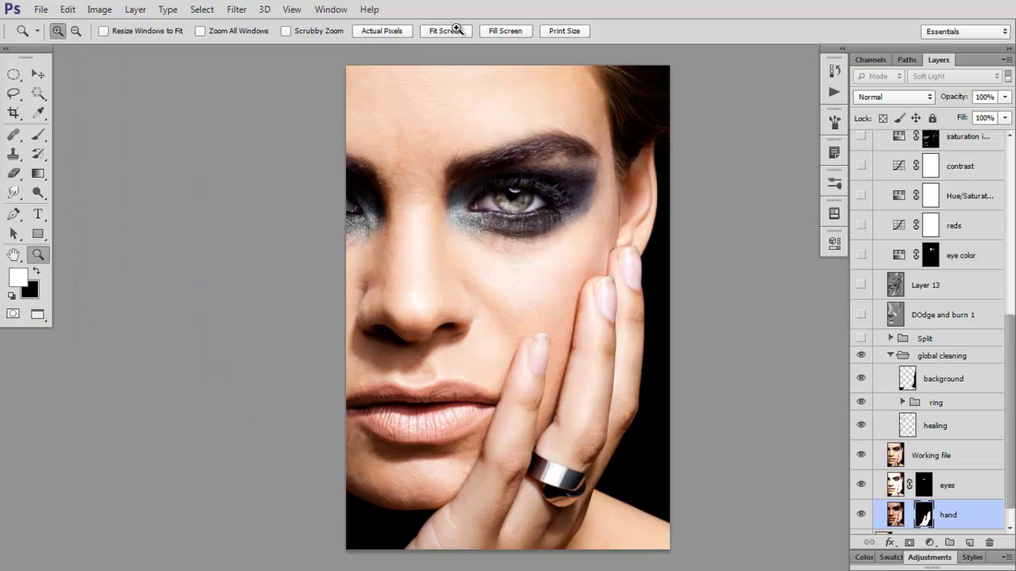
click(861, 357)
click(861, 357)
click(862, 356)
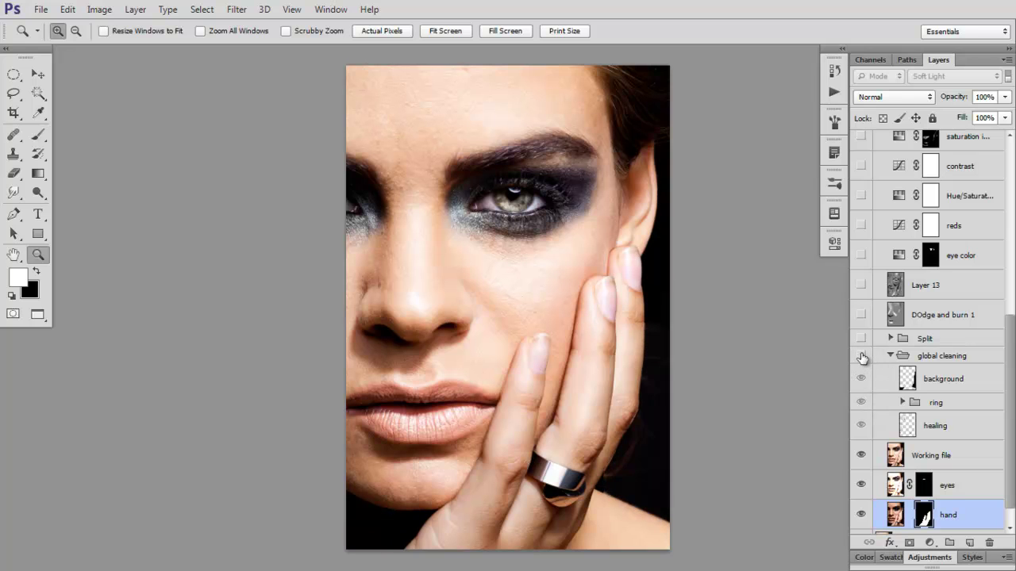
click(861, 357)
click(861, 357)
click(861, 357)
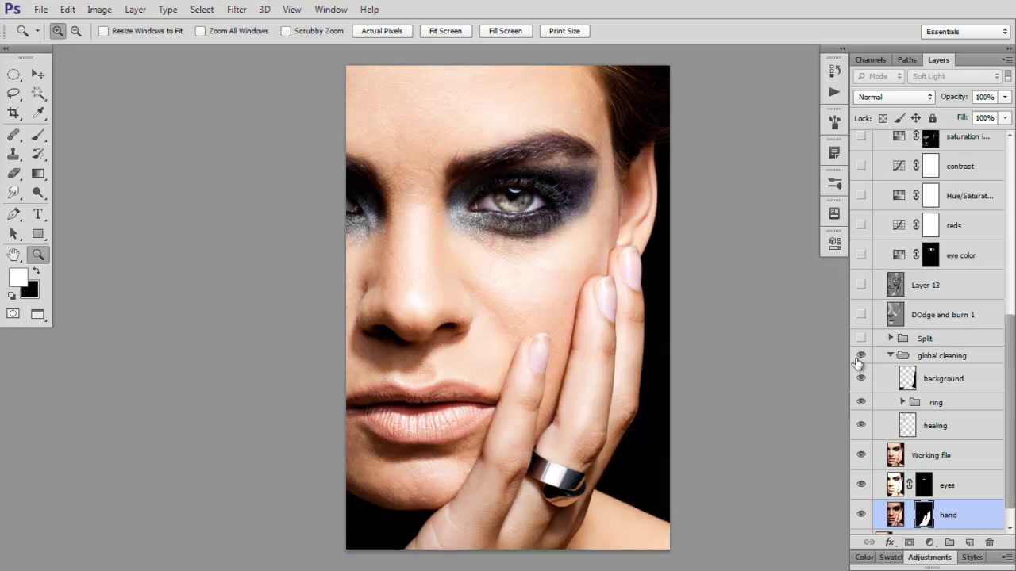
Step: Examine the skin around the nose, lips and chin up close with the global cleaning group hidden and shown
click(367, 456)
click(367, 456)
drag(493, 272, 491, 343)
click(861, 357)
click(861, 357)
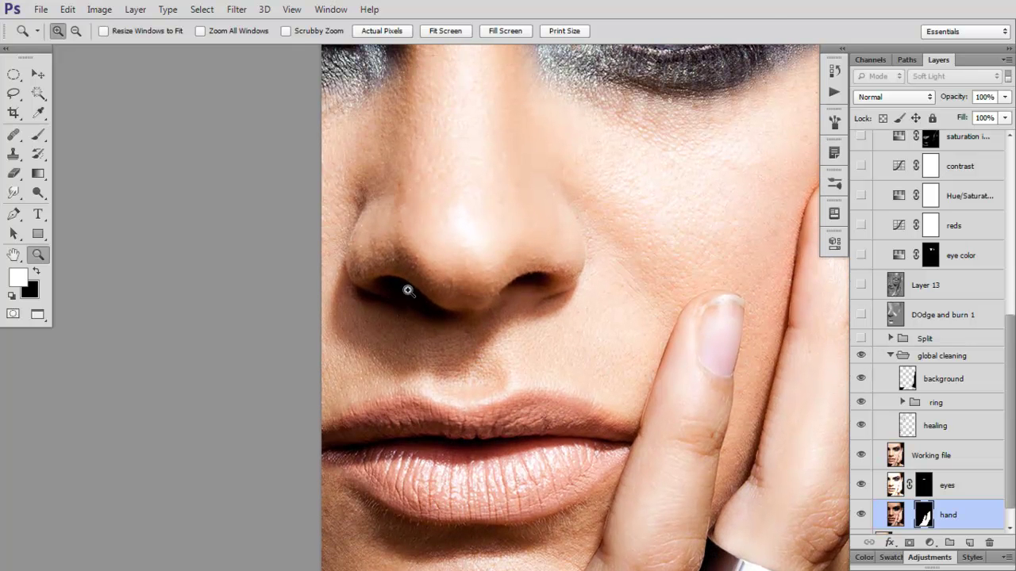
scroll(418, 388, down, 3)
click(860, 357)
click(859, 357)
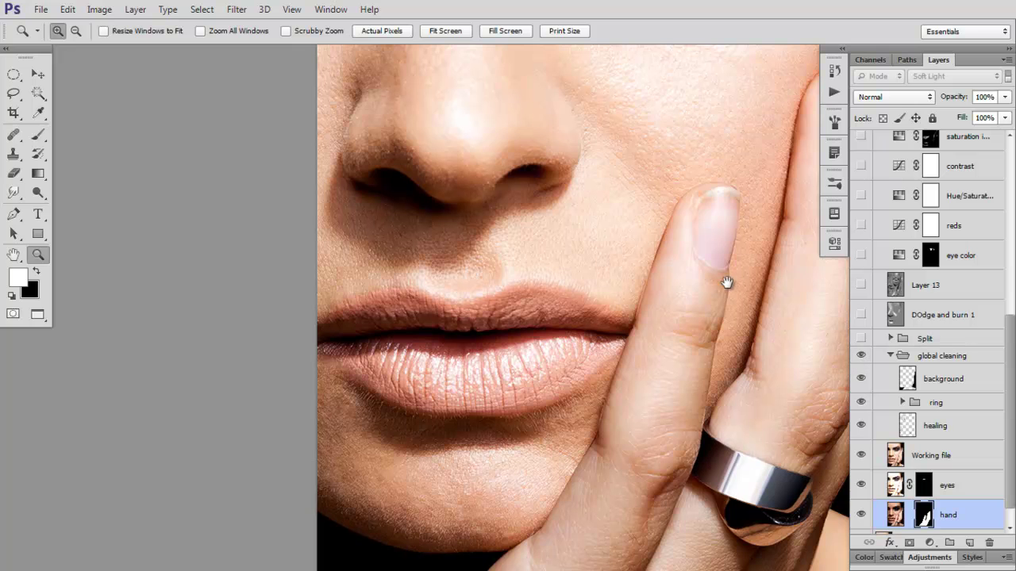
Step: Compare the eye and forehead area with the global cleaning group hidden and shown, finishing with the whole portrait fitted on screen
drag(810, 103, 780, 363)
click(861, 357)
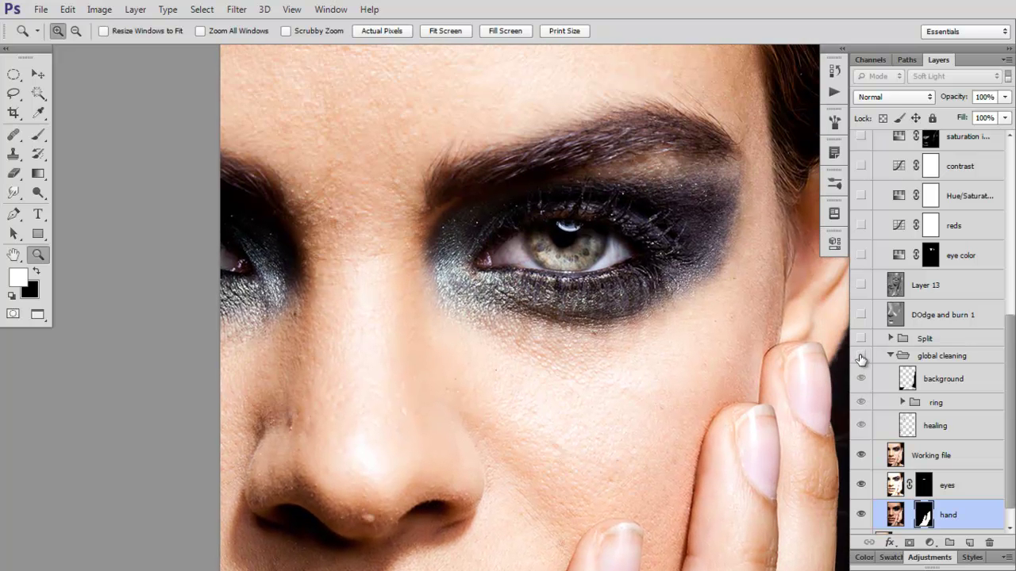
click(861, 357)
drag(474, 177, 482, 229)
click(463, 34)
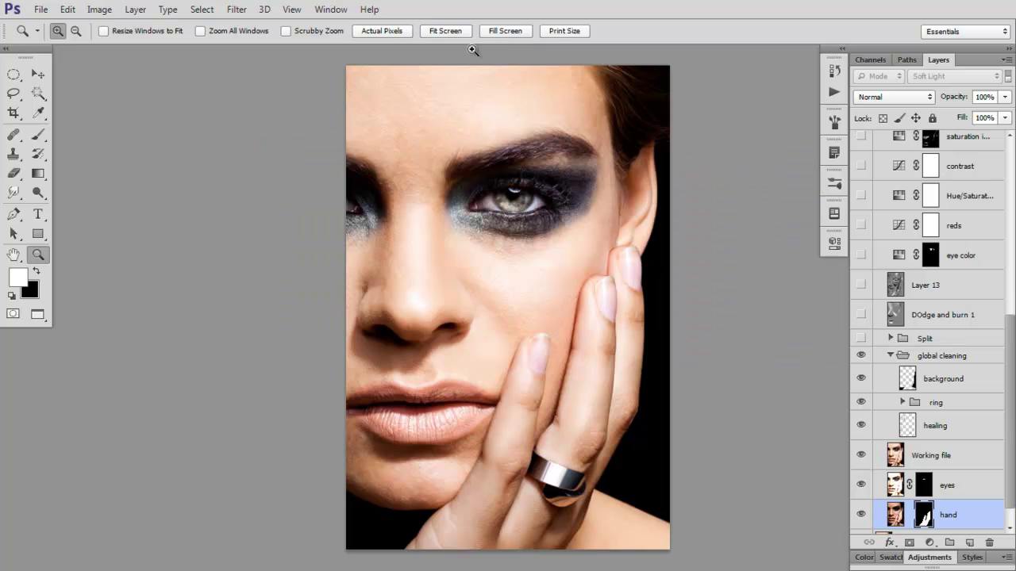
Step: Make the Split group visible, expand it, and magnify the nose and cheek for inspection
click(860, 339)
click(889, 339)
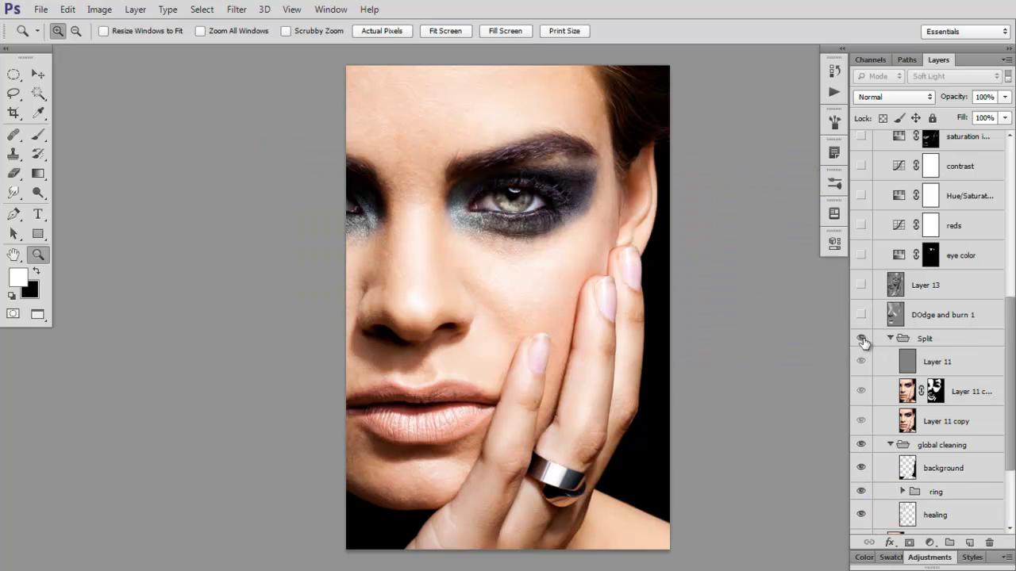
click(452, 286)
click(552, 278)
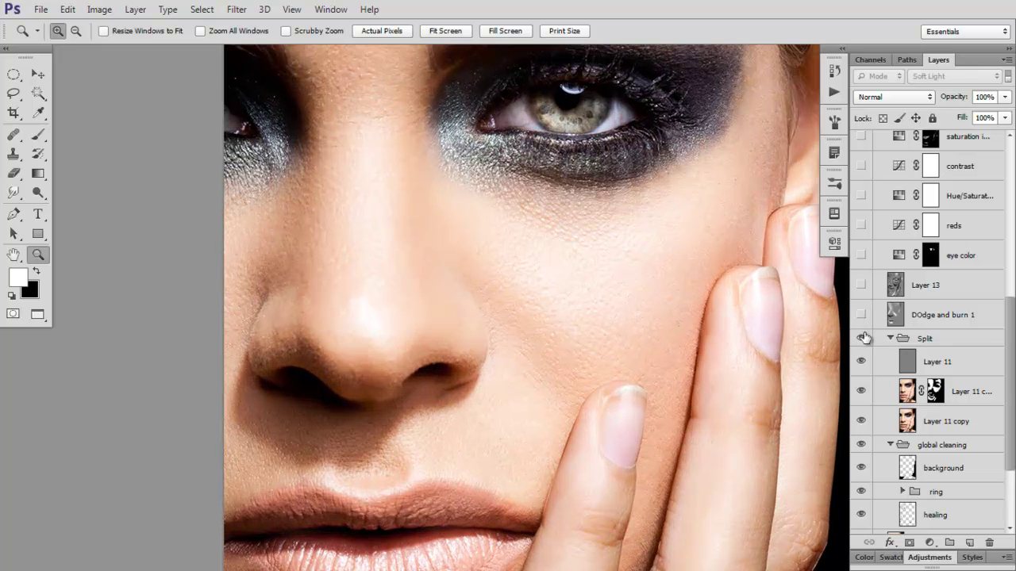
Step: Compare the nose, cheek and lips up close with the Split group hidden and shown
click(861, 339)
click(861, 339)
click(861, 339)
click(861, 339)
drag(708, 421, 712, 333)
click(859, 342)
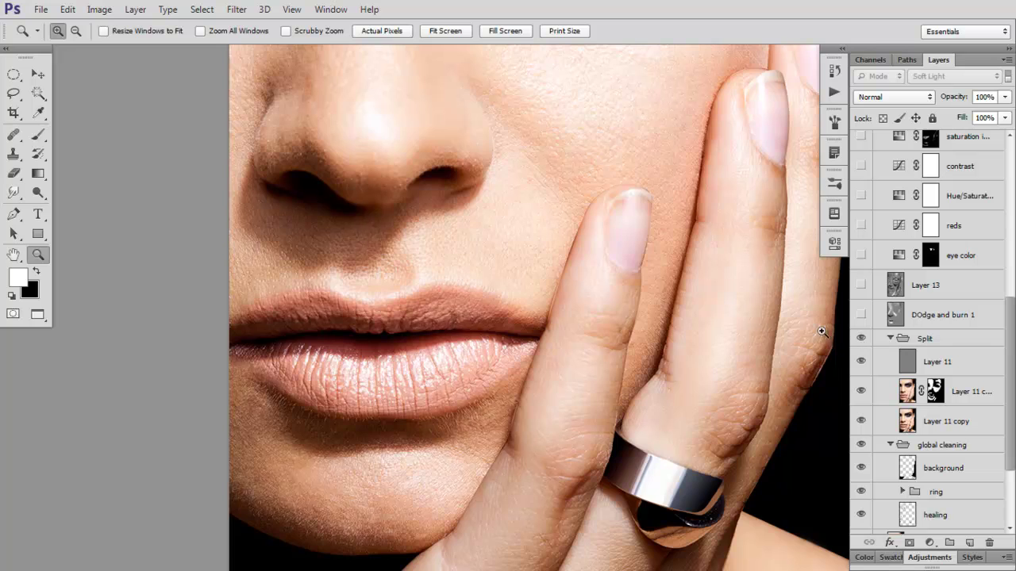
Step: Fit the whole portrait on screen and compare it with the masked Layer 11 copy in the Split group hidden and shown
drag(809, 174, 682, 453)
click(859, 394)
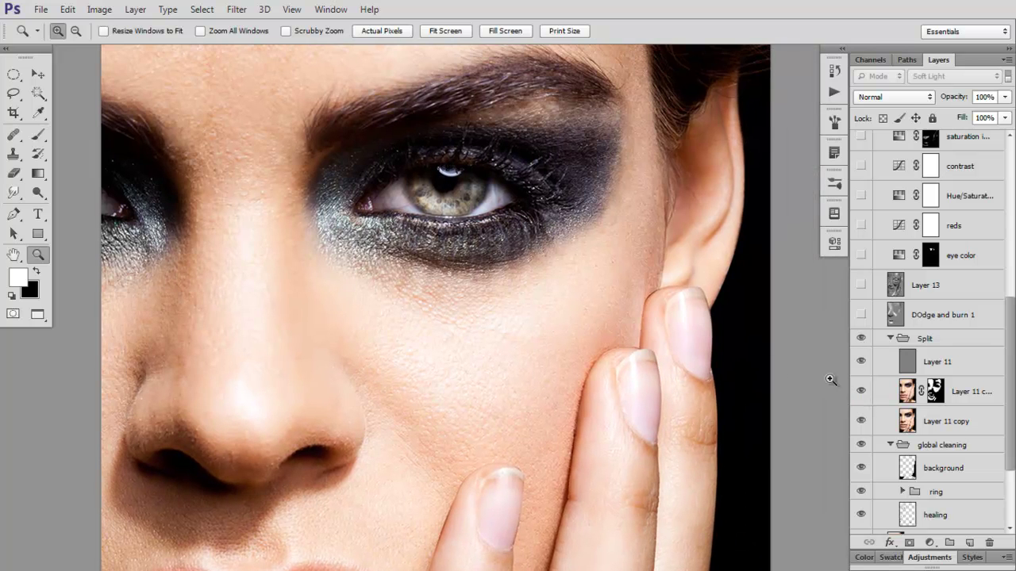
scroll(716, 403, up, 2)
click(447, 32)
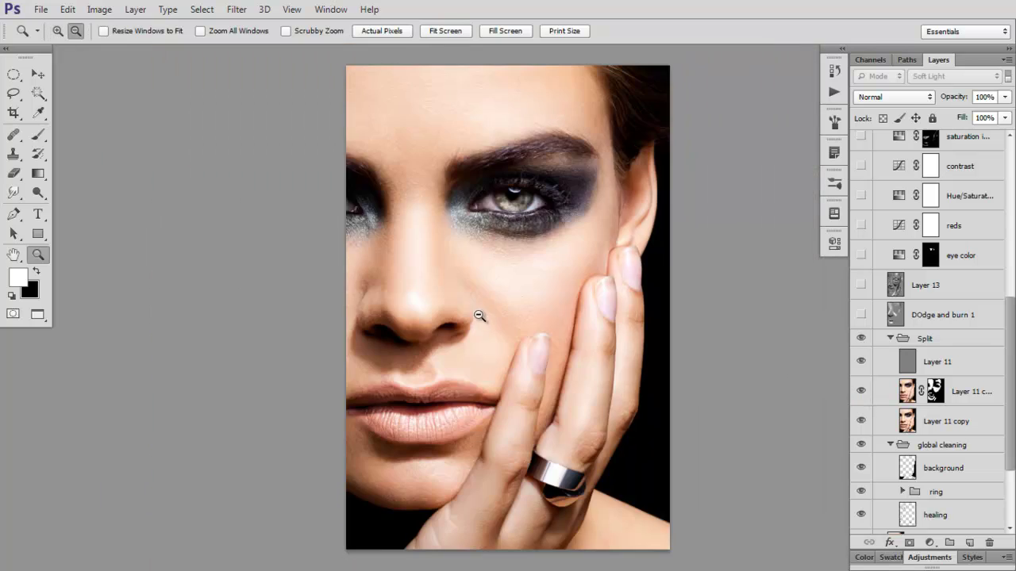
alt+click(476, 318)
click(474, 328)
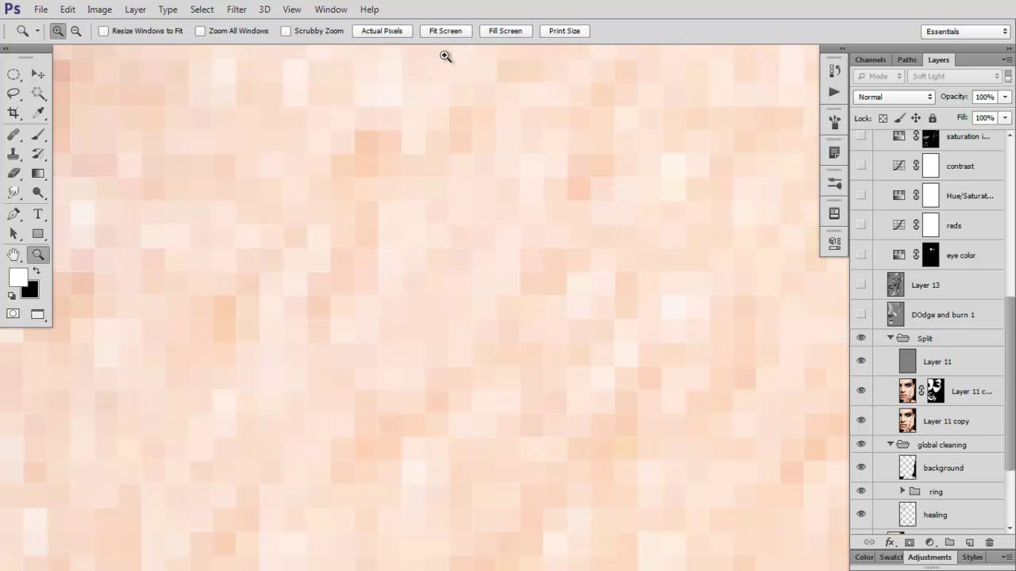
click(457, 31)
click(698, 379)
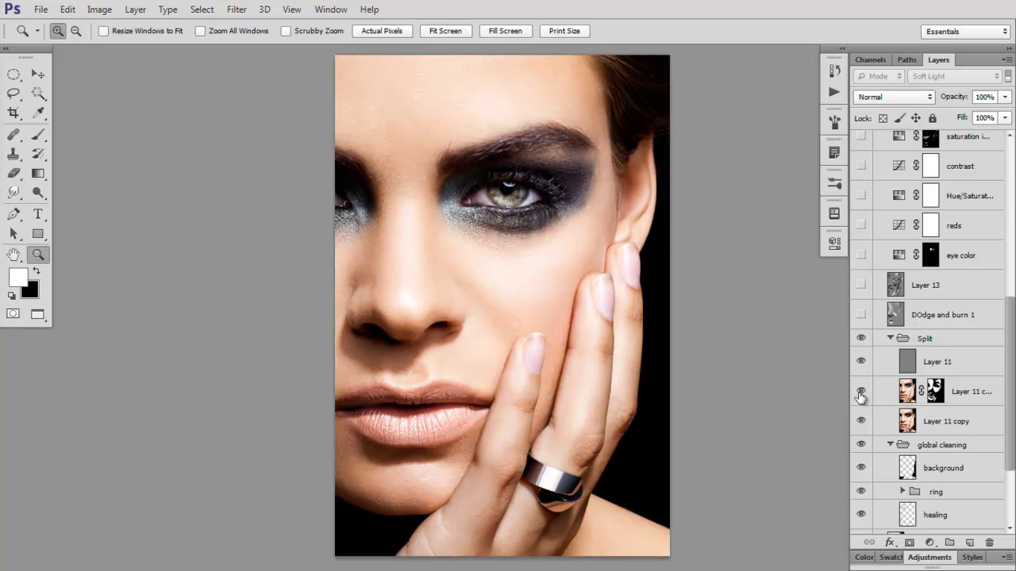
click(859, 391)
click(859, 390)
click(860, 390)
click(861, 390)
Step: Disable and re-enable the mask of the masked Layer 11 copy, and compare the portrait with that layer hidden and shown
shift+click(928, 391)
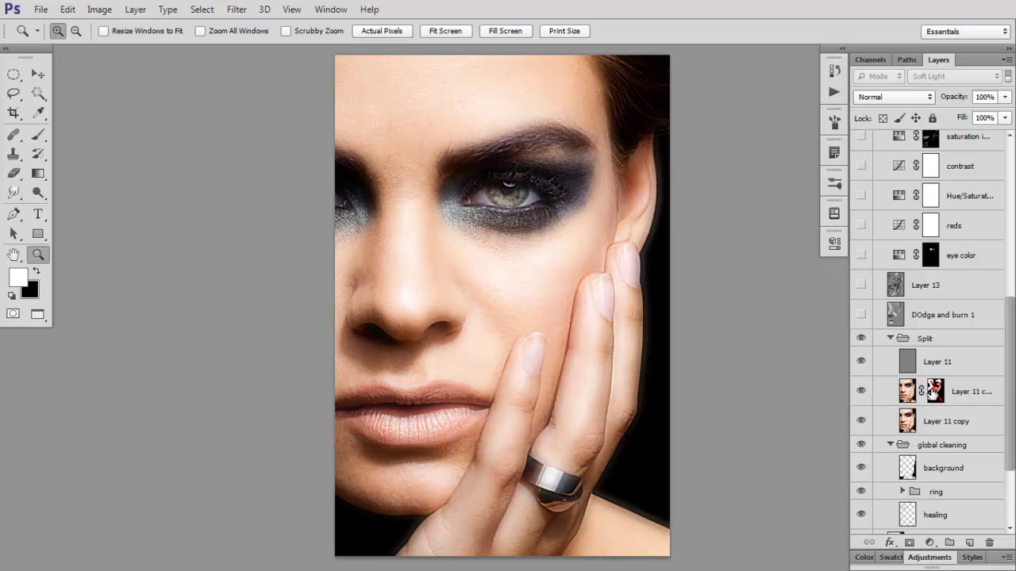
shift+click(933, 393)
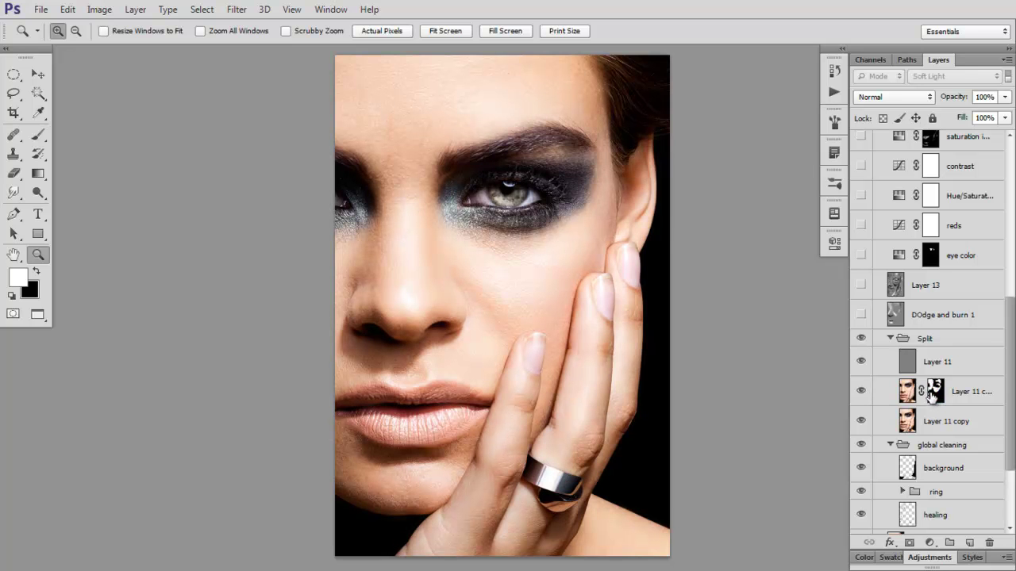
click(860, 390)
click(858, 391)
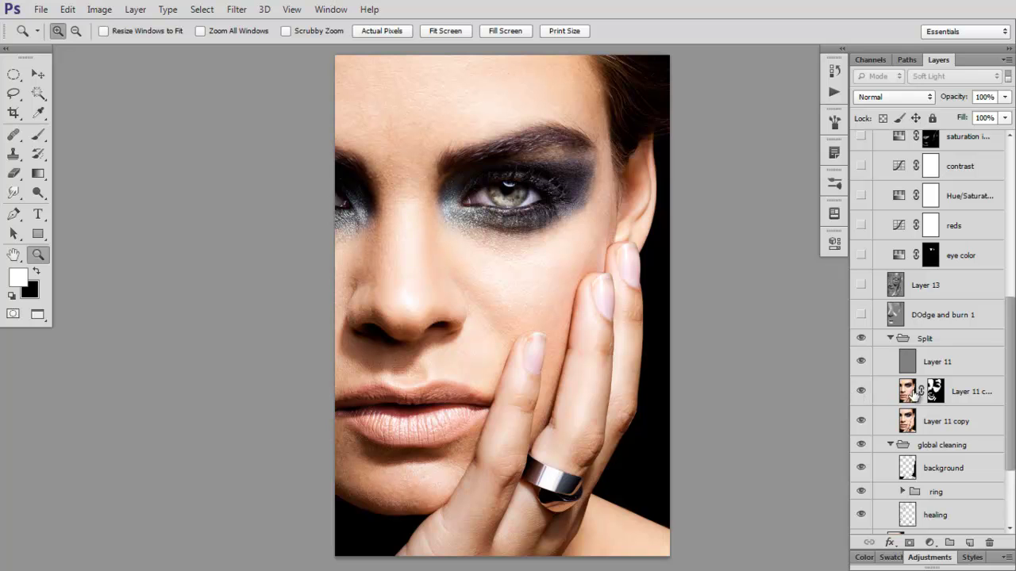
click(860, 395)
click(860, 395)
click(864, 392)
Step: Check the masked Layer 11 copy with its mask off and on, and view the mask alone before returning to the image
shift+click(935, 391)
shift+click(935, 391)
alt+click(935, 391)
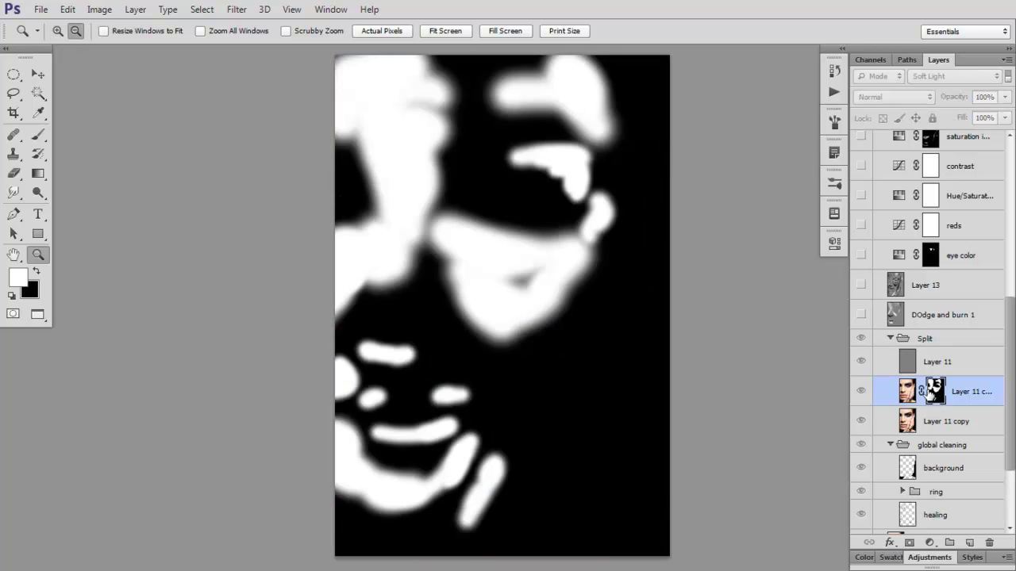
alt+click(934, 390)
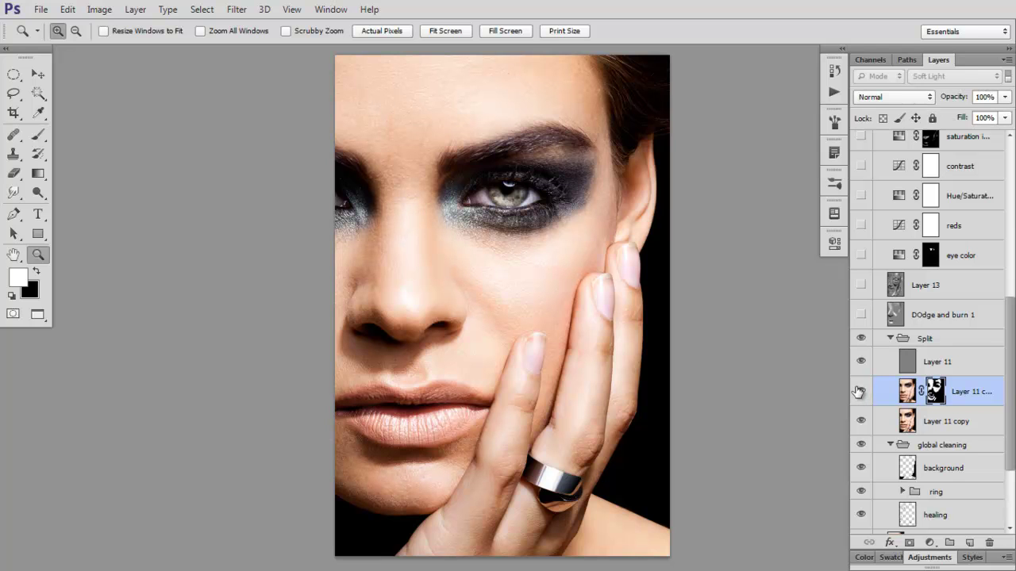
Step: Collapse the Split group and make the DOdge and burn 1 layer and Layer 13 visible
click(889, 339)
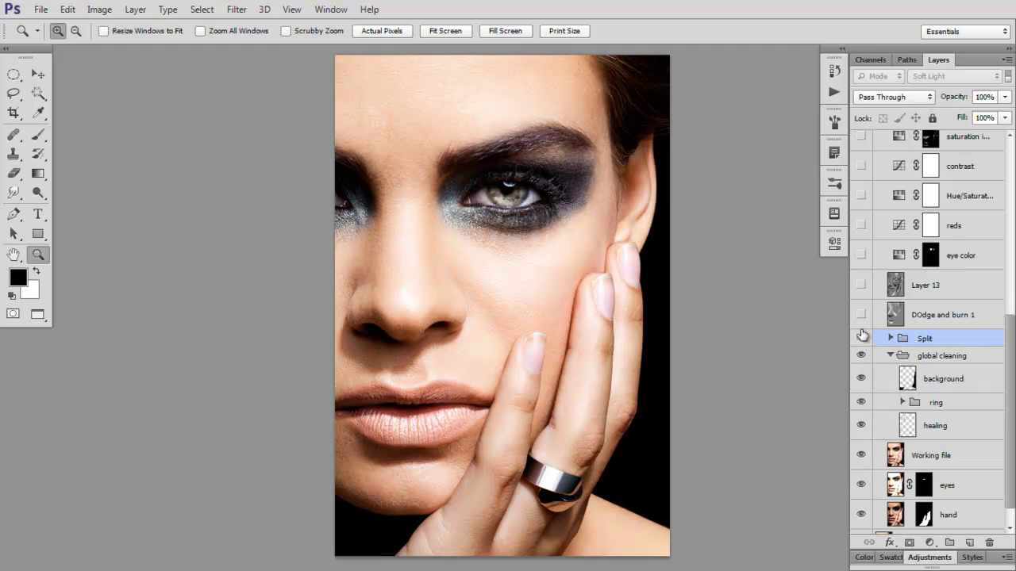
click(861, 315)
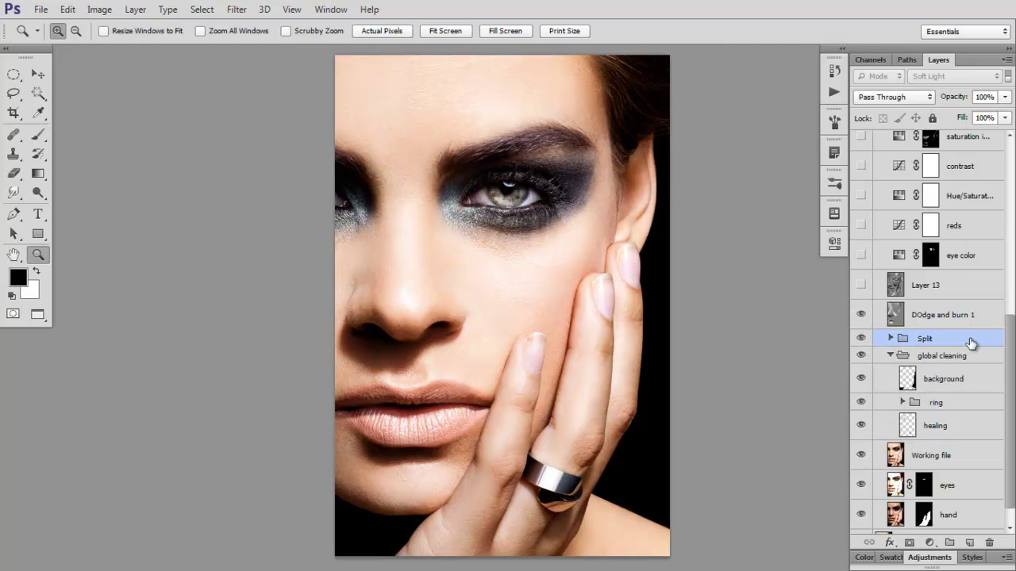
click(861, 286)
Step: View Layer 13 and DOdge and burn 1 each in isolation, restoring the other layers at the end
alt+click(861, 286)
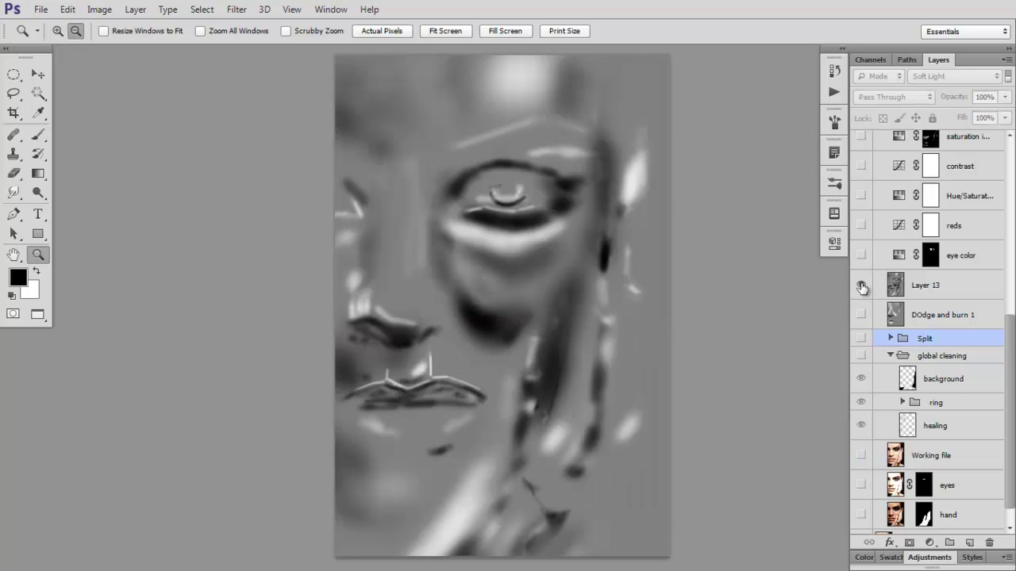
alt+click(861, 286)
alt+click(861, 315)
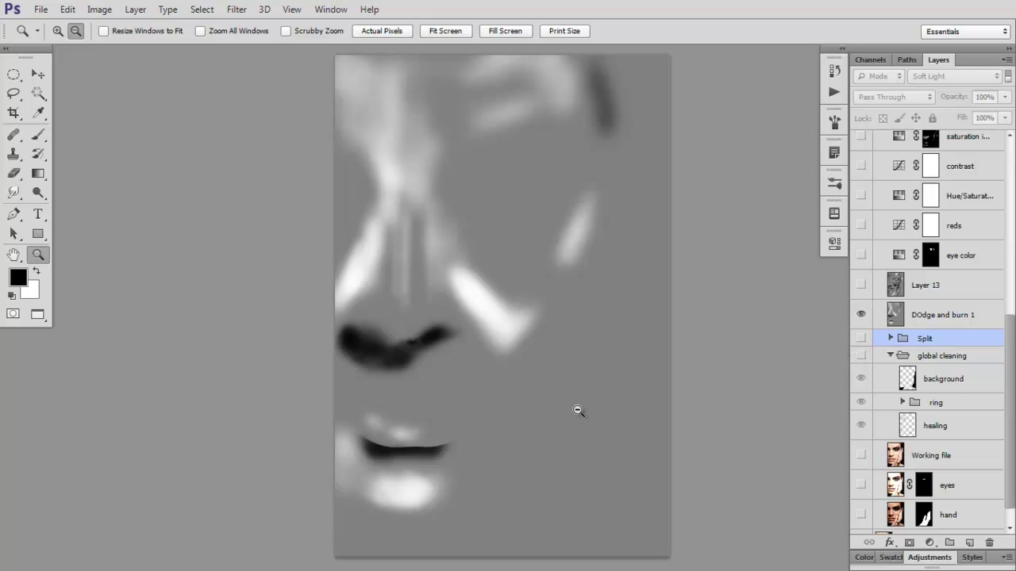
alt+click(825, 325)
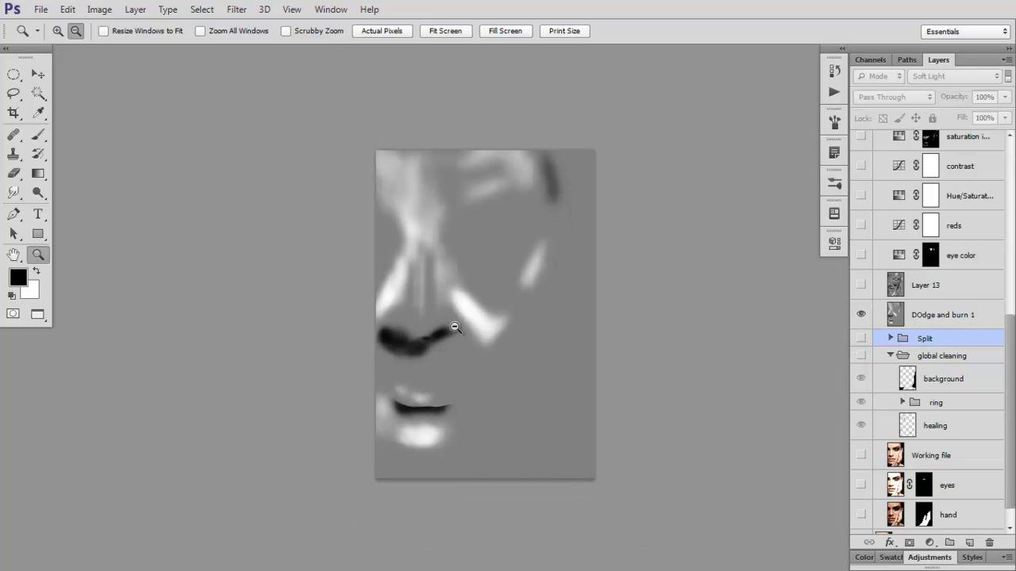
alt+click(822, 316)
alt+click(861, 315)
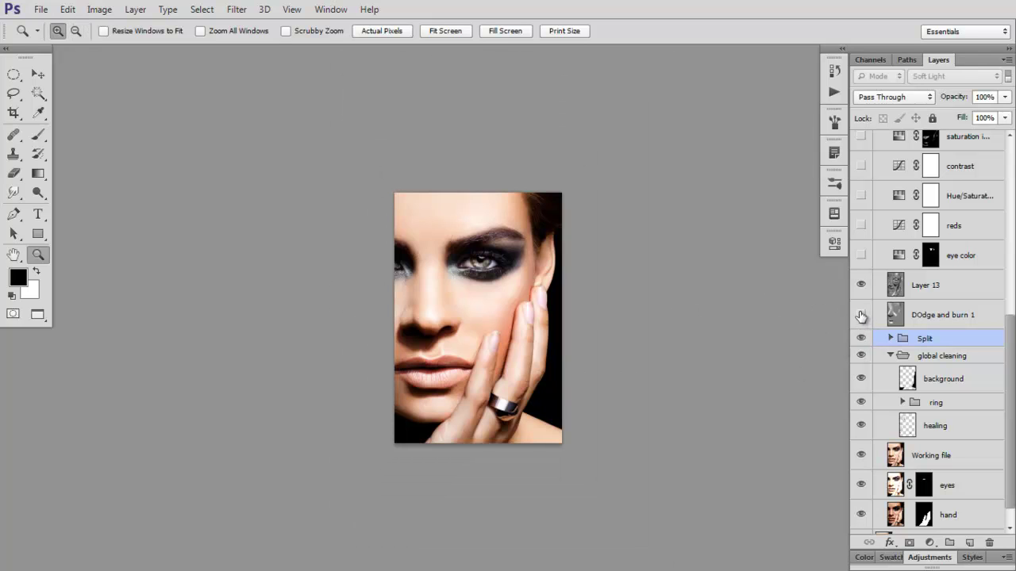
Step: Hide Layer 13 and repeatedly compare the reduced portrait with the DOdge and burn 1 layer hidden and shown, leaving it shown
click(861, 315)
click(862, 294)
click(861, 316)
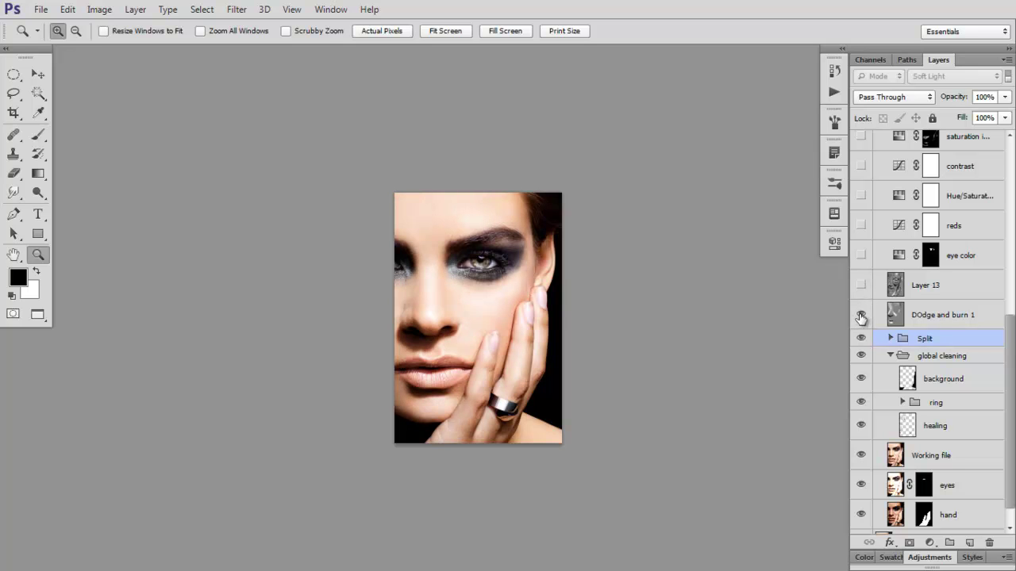
click(862, 315)
click(861, 315)
click(861, 315)
click(860, 315)
click(861, 315)
click(861, 314)
click(861, 314)
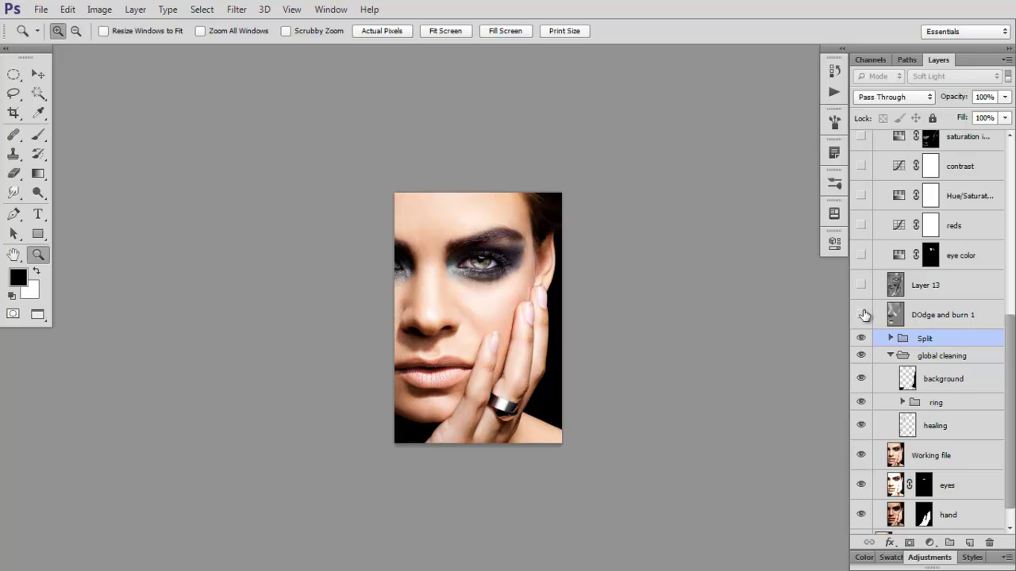
click(861, 314)
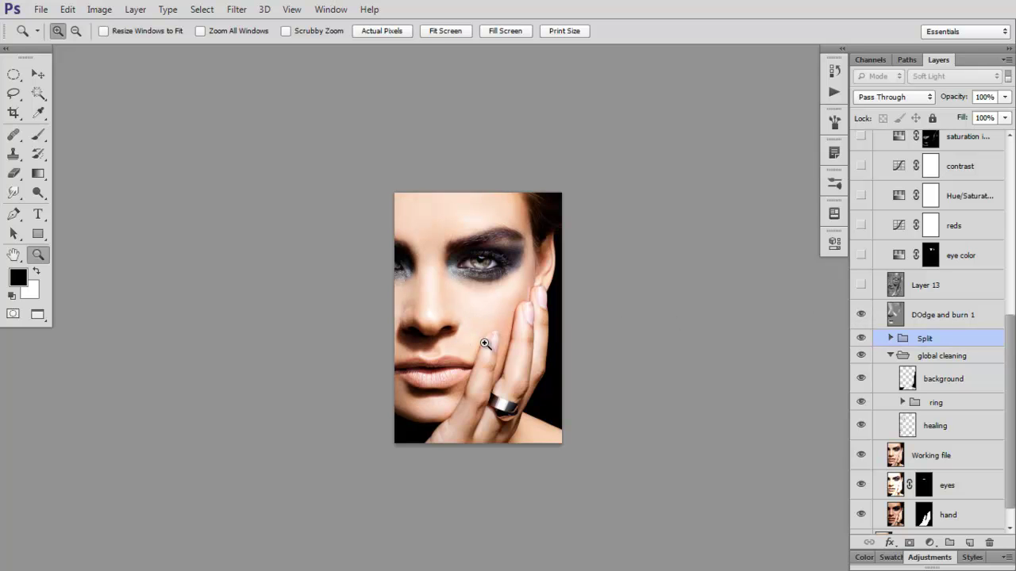
click(861, 315)
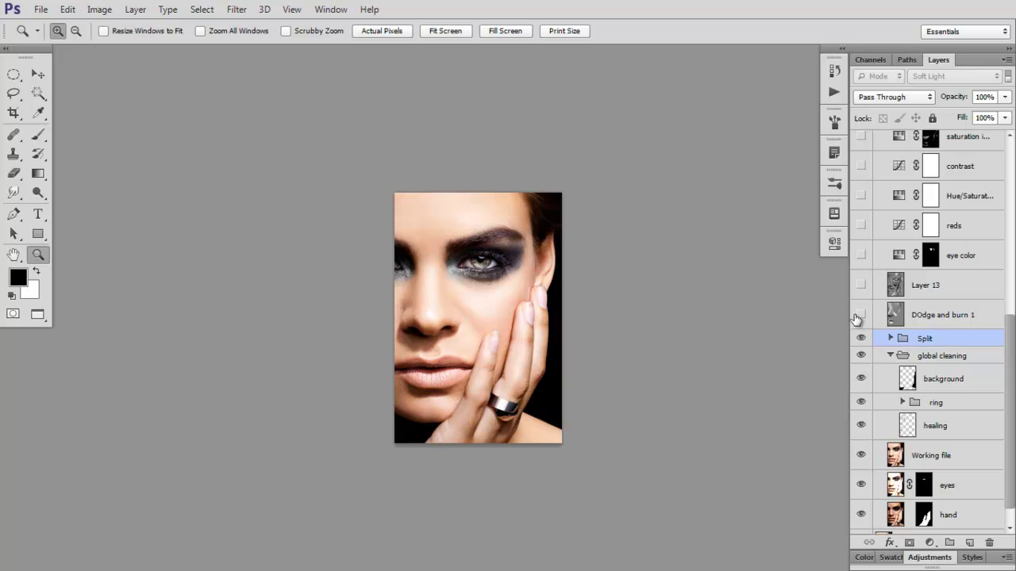
click(861, 315)
click(861, 319)
click(861, 315)
click(860, 315)
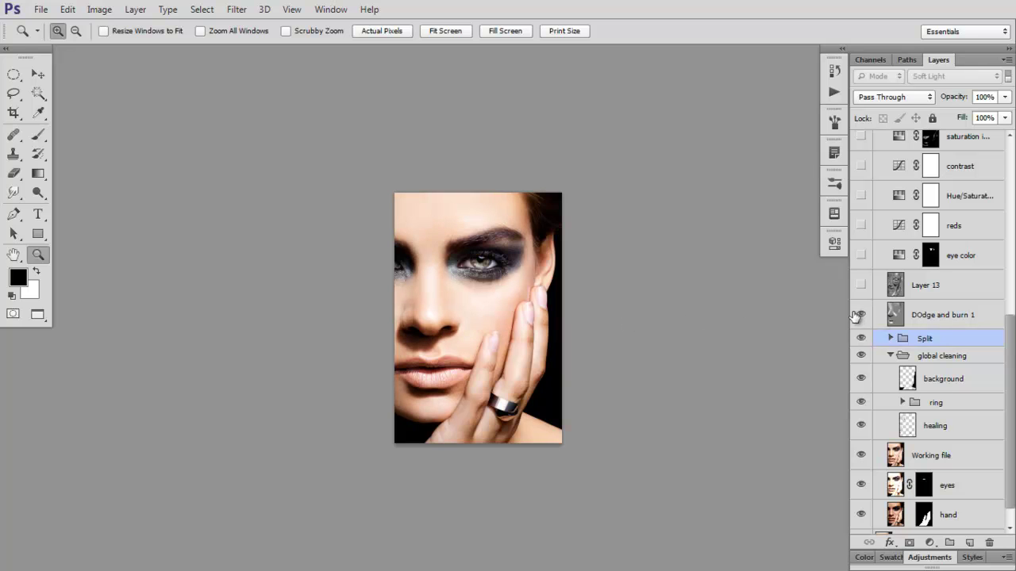
click(861, 318)
click(861, 316)
click(861, 316)
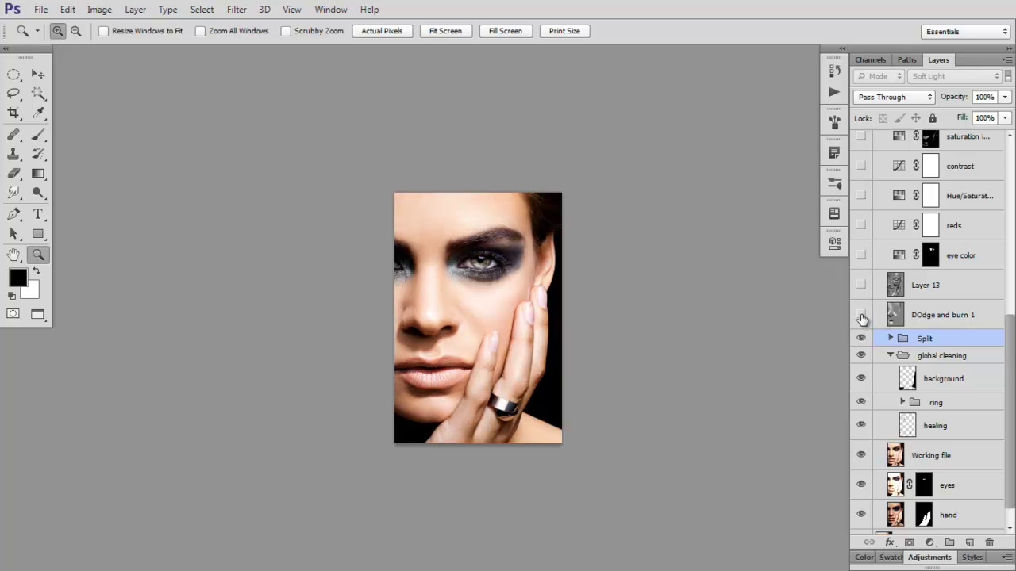
click(862, 318)
click(860, 317)
click(861, 317)
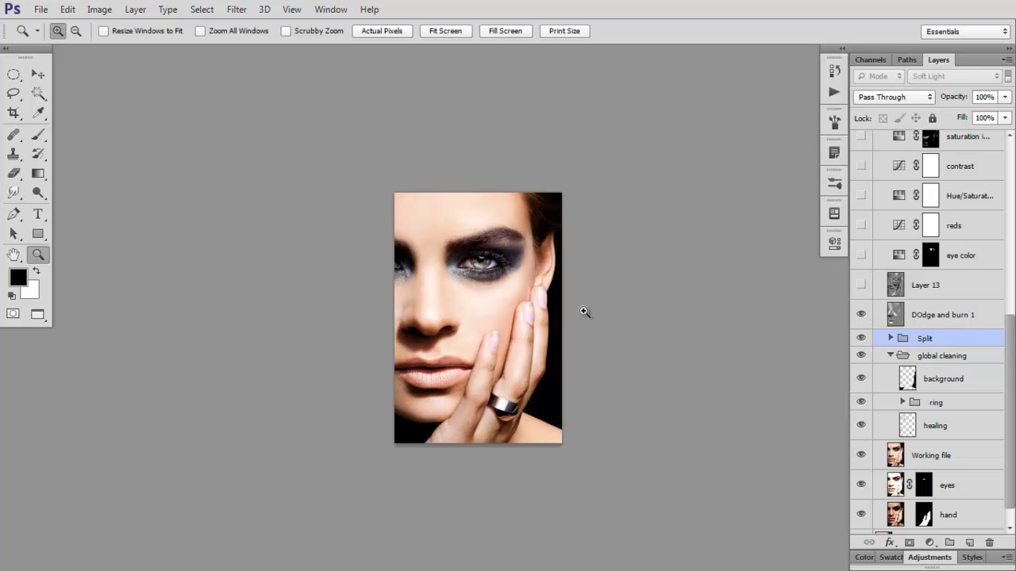
click(860, 316)
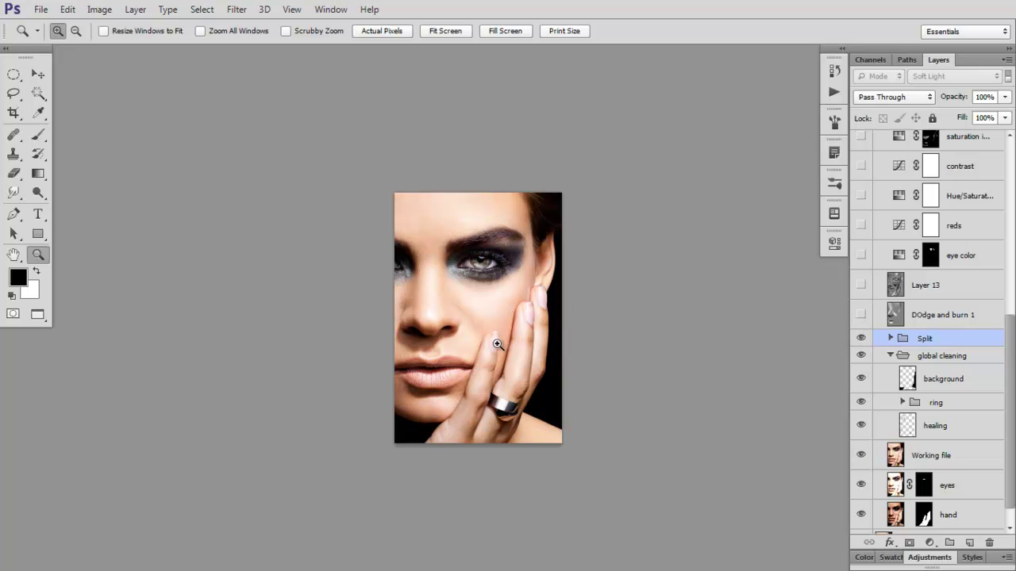
click(860, 316)
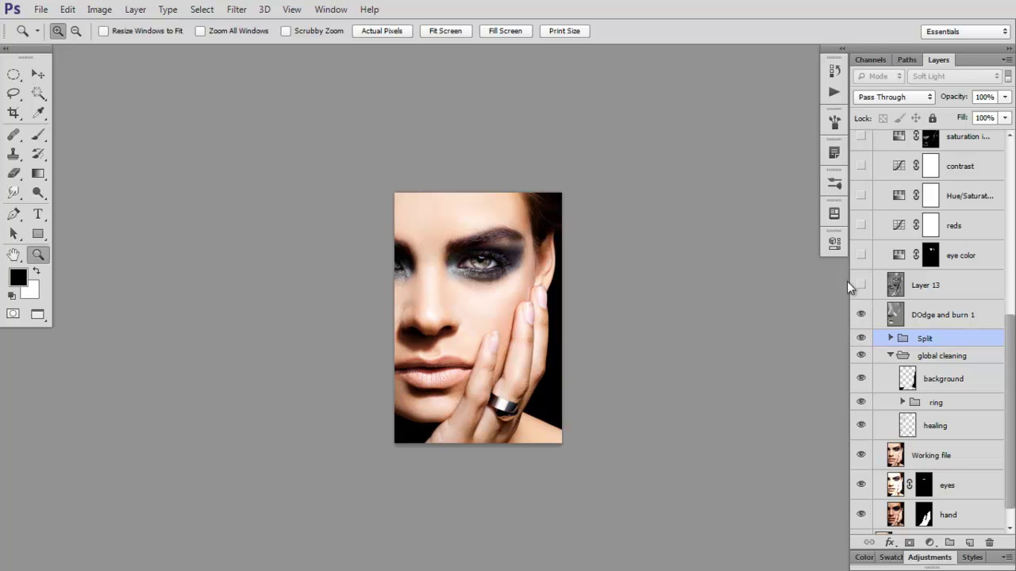
Step: Make Layer 13 visible and compare the slightly enlarged portrait with that layer hidden and shown
click(861, 284)
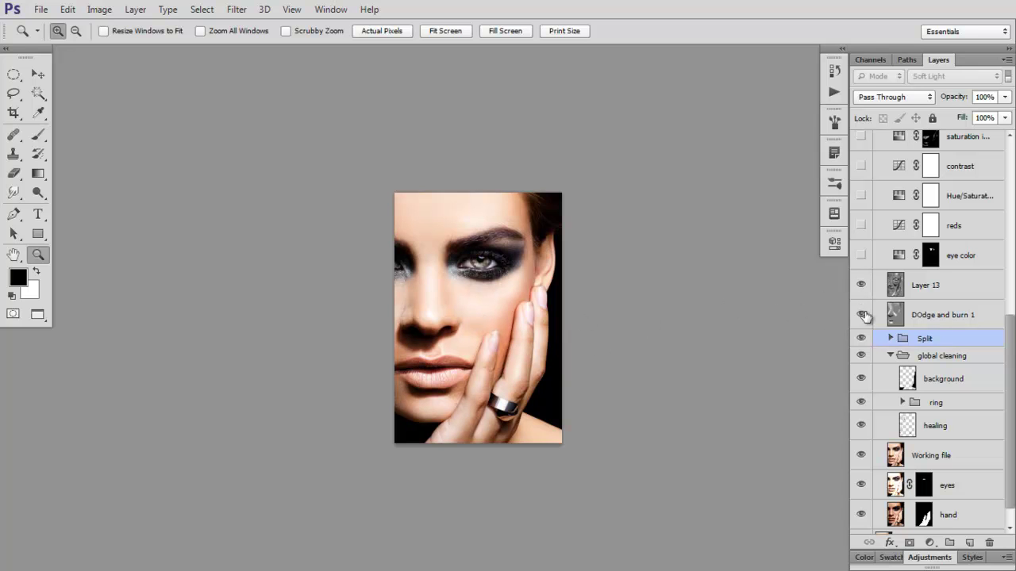
click(455, 349)
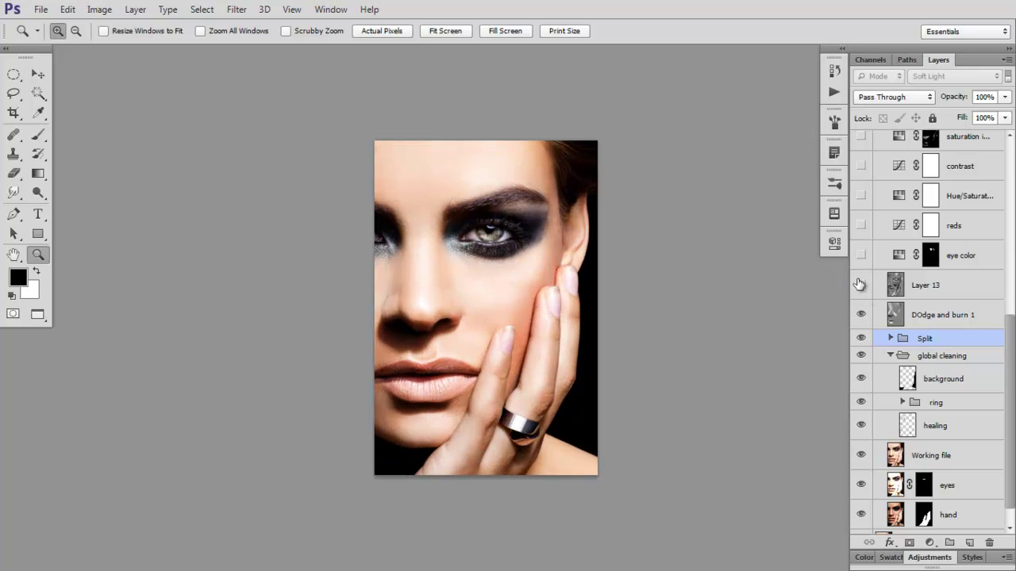
click(860, 284)
click(860, 285)
click(861, 285)
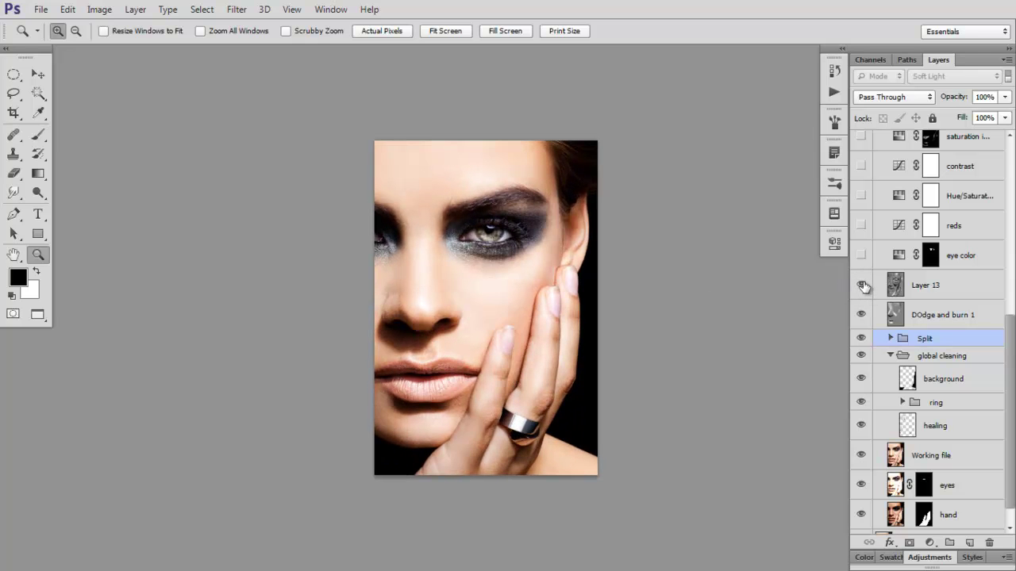
click(861, 286)
click(861, 286)
click(860, 286)
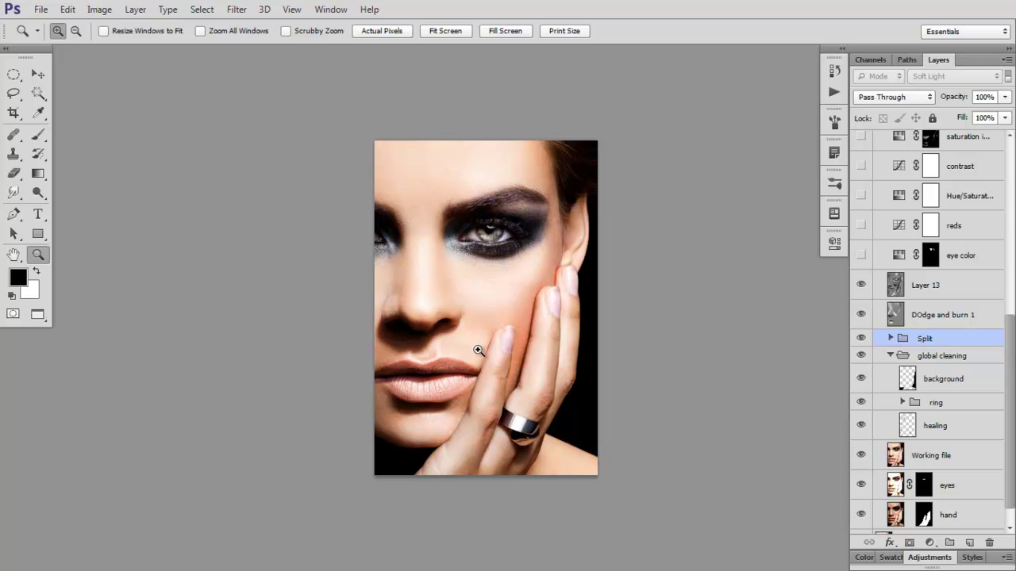
Step: Enlarge the portrait further, check Layer 13 off and on, and view its dodge and burn painting in isolation
key(ctrl+plus)
click(860, 286)
click(861, 286)
alt+click(861, 286)
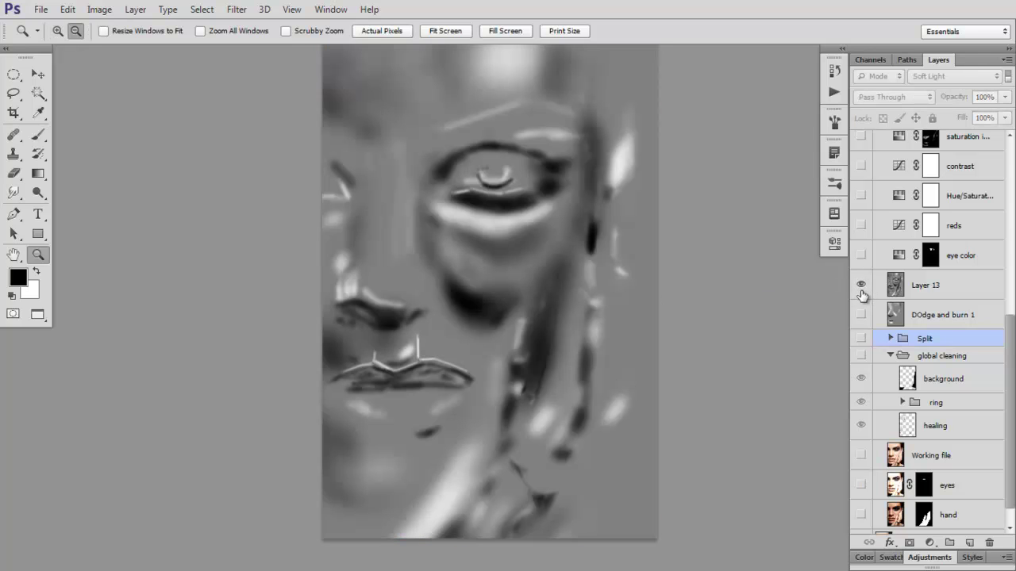
alt+click(859, 286)
Step: Compare the enlarged portrait with Layer 13 hidden and shown, and examine that layer alone again before restoring all layers
click(859, 287)
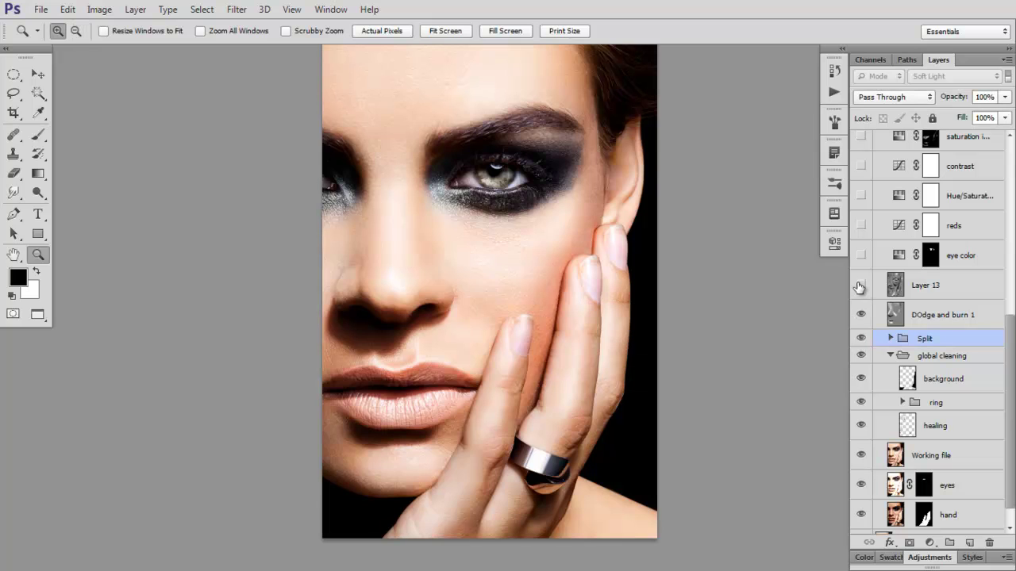
click(859, 286)
click(860, 286)
click(860, 285)
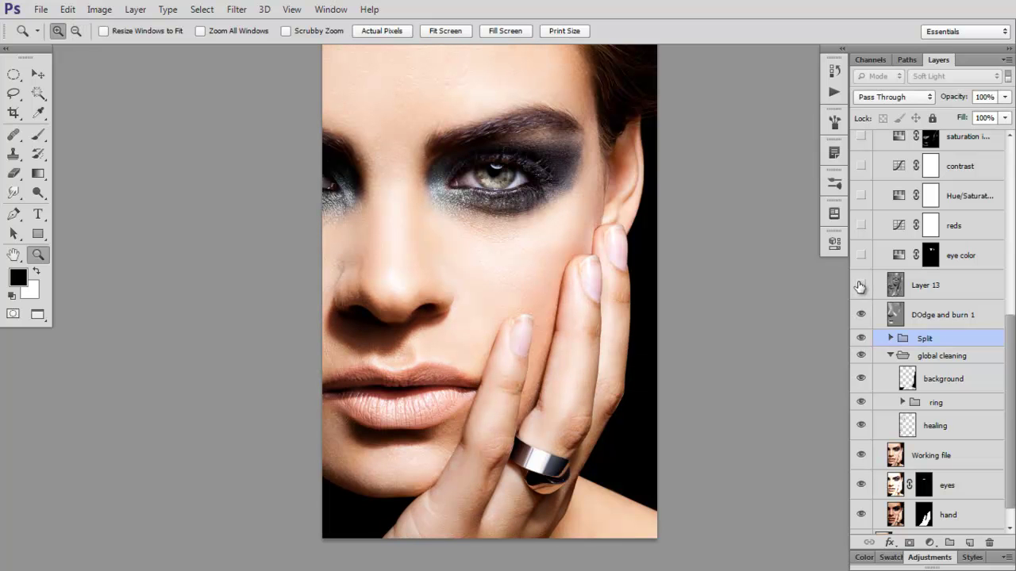
click(860, 285)
click(860, 285)
click(860, 285)
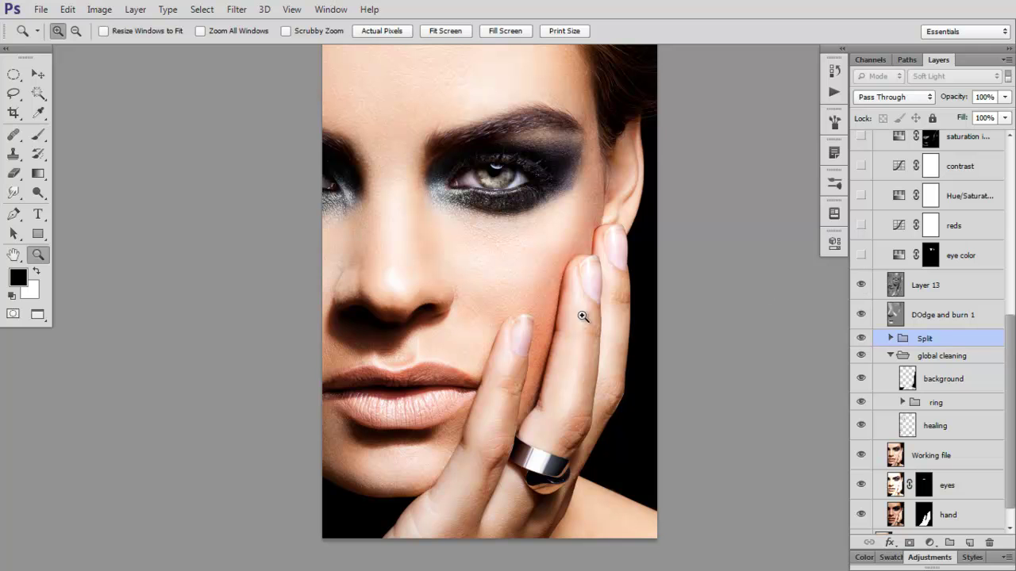
alt+click(860, 286)
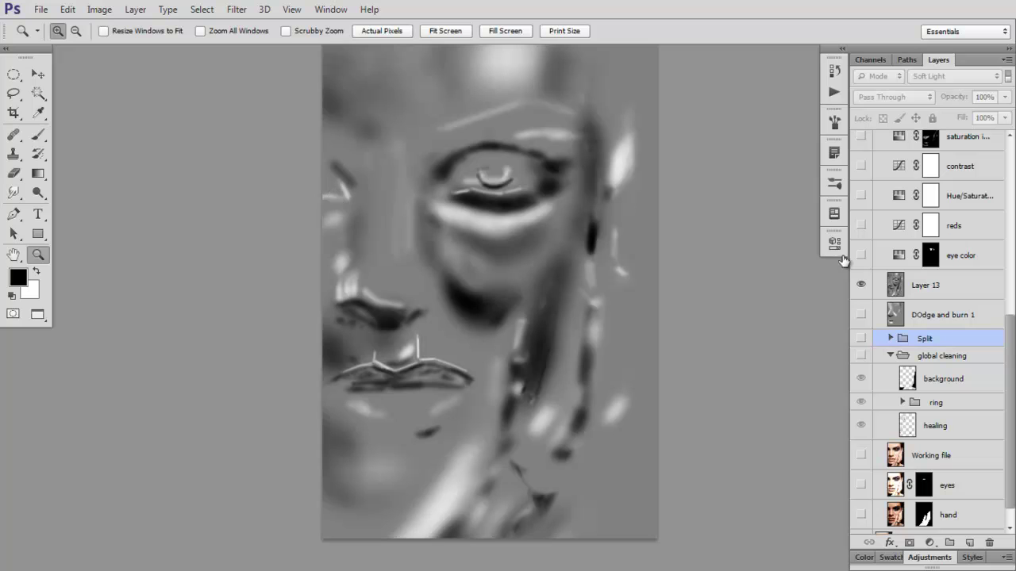
alt+click(861, 285)
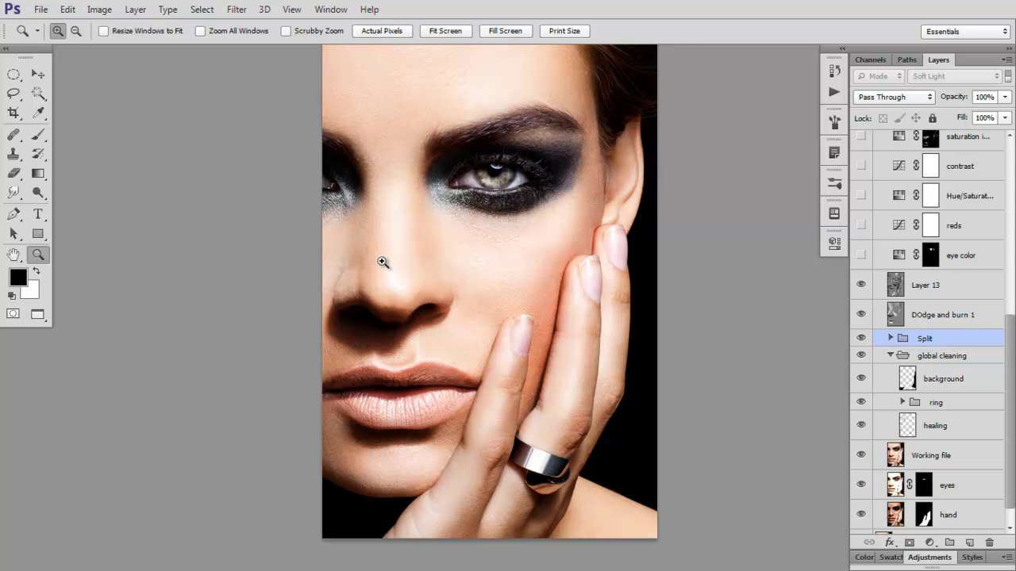
Step: Fit the whole portrait in view and compare it with the DOdge and burn 1 layer and Layer 13 each hidden and shown
click(539, 209)
click(446, 32)
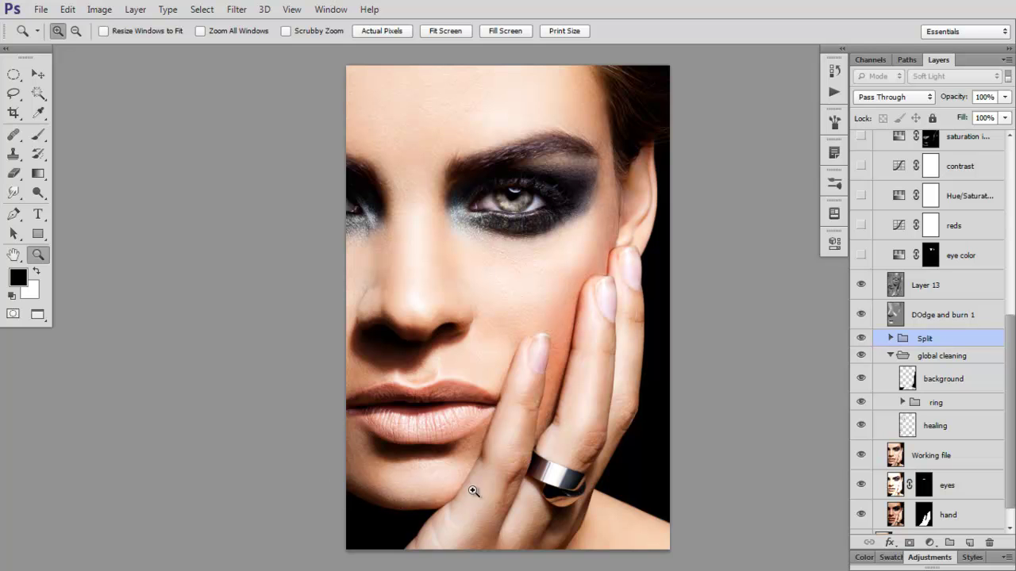
click(405, 403)
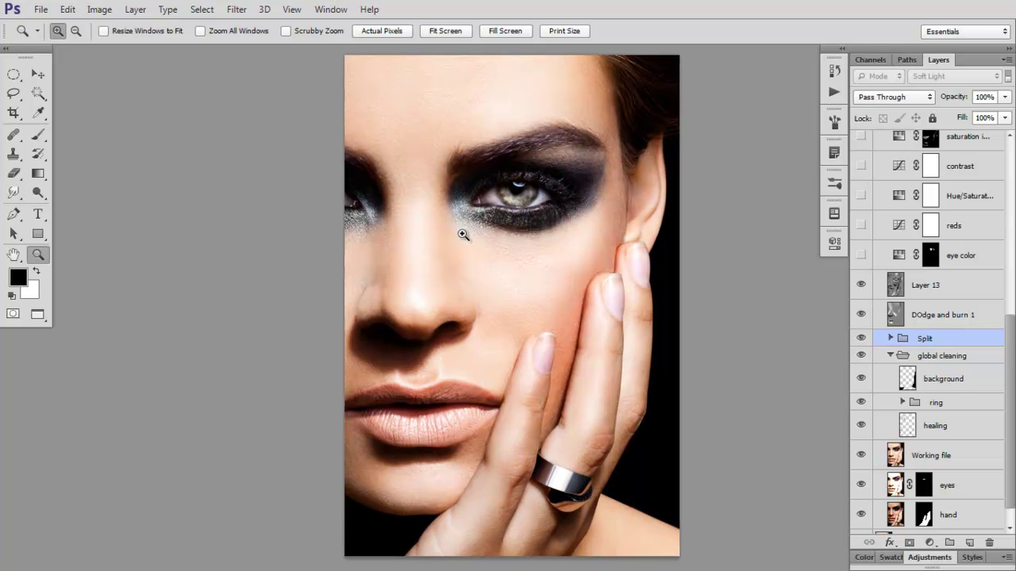
click(450, 33)
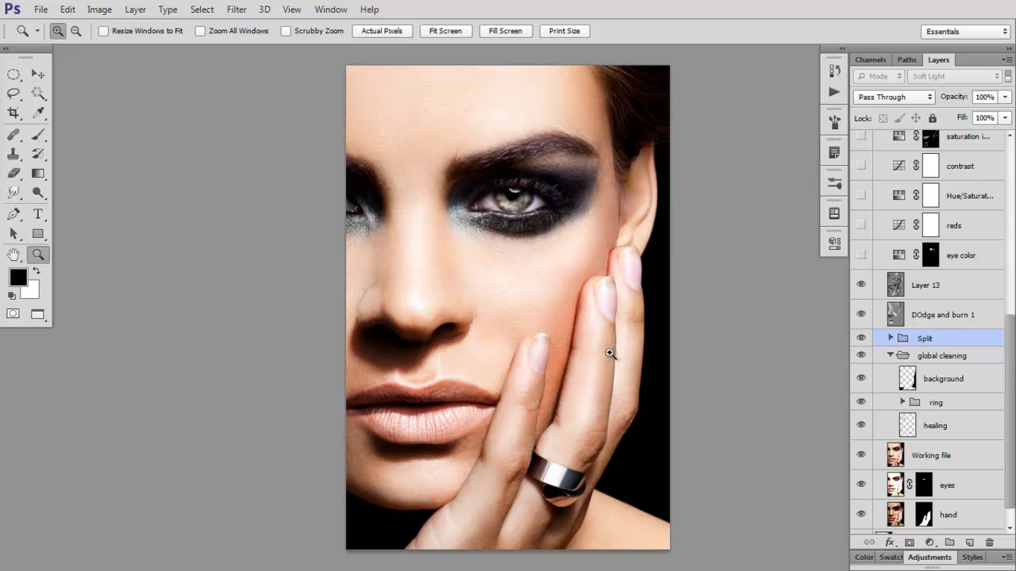
click(857, 317)
click(857, 318)
click(853, 292)
click(853, 294)
Step: Examine Layer 13 in isolation, restore the other layers, and compare the portrait with Layer 13 hidden and shown
alt+click(861, 288)
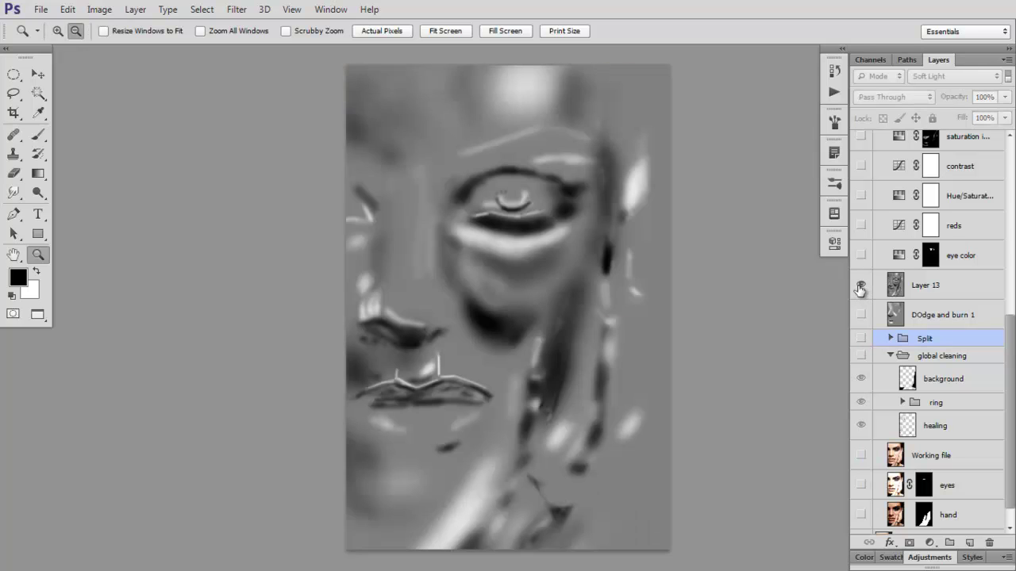
alt+click(860, 288)
click(859, 287)
click(859, 287)
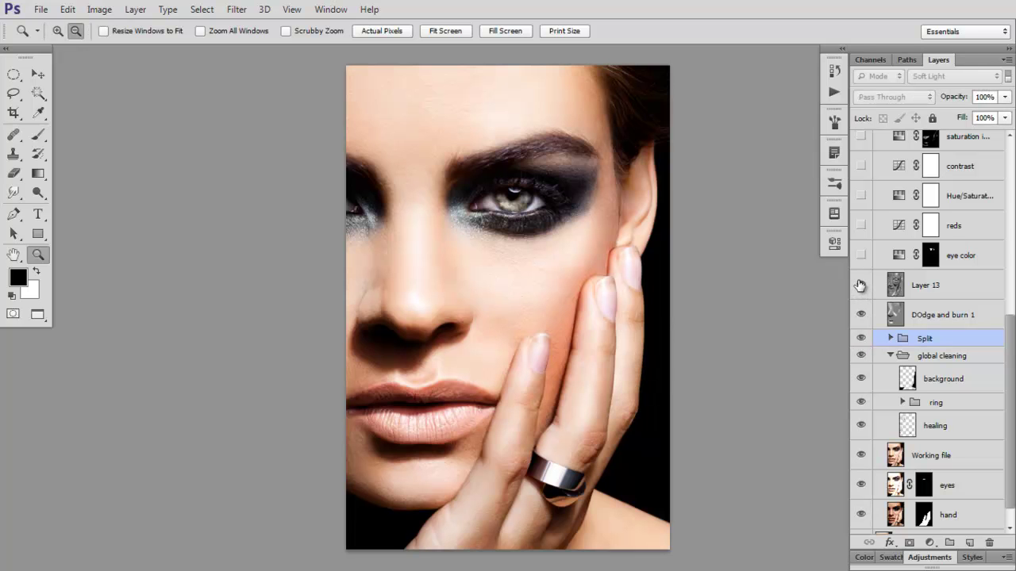
alt+click(859, 285)
alt+click(859, 285)
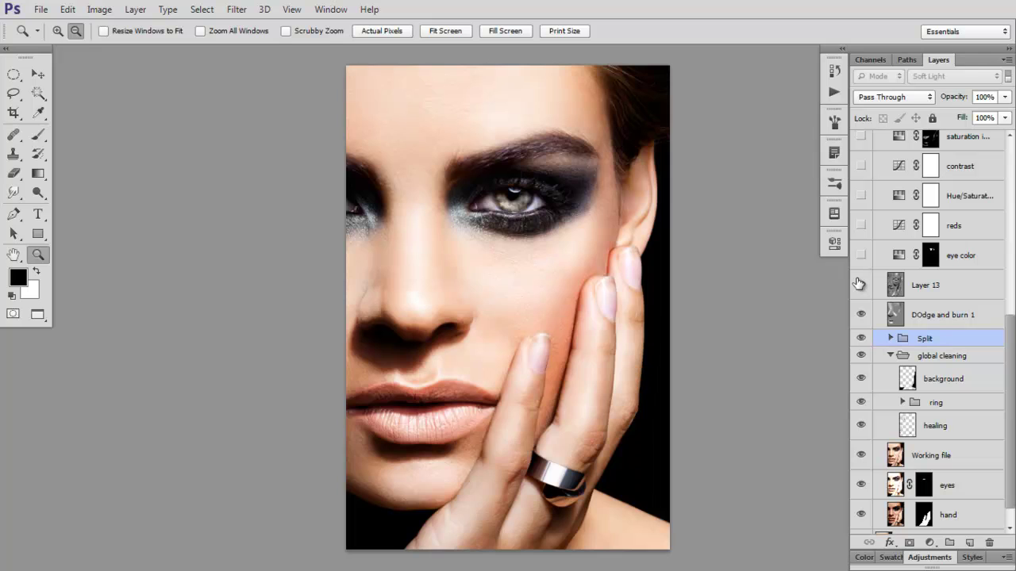
click(859, 286)
click(859, 286)
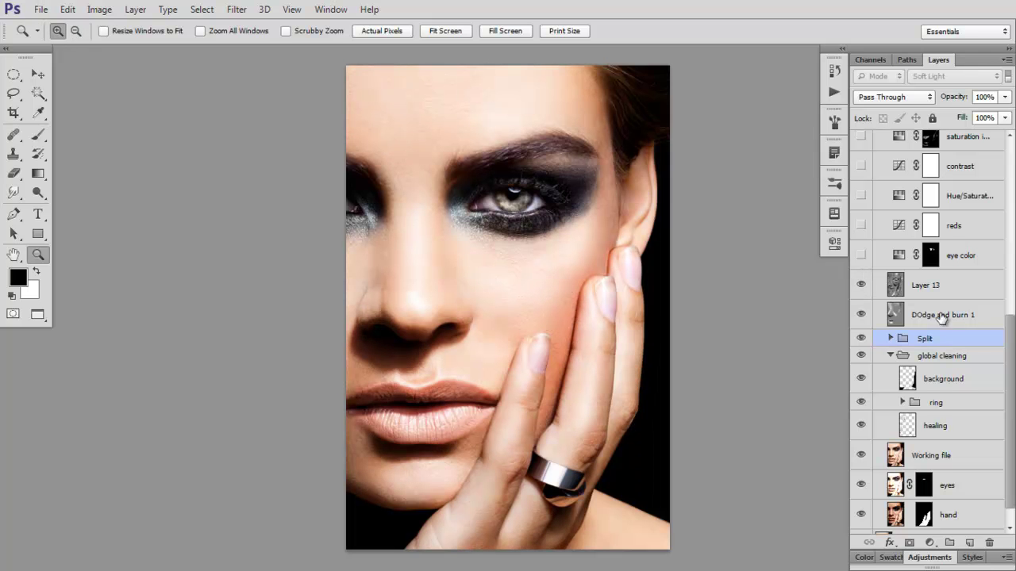
Step: Turn on the eye color adjustment layer above Layer 13 and check its effect on the iris
mouse_move(1008, 347)
mouse_down()
mouse_move(1007, 325)
mouse_move(991, 308)
mouse_up()
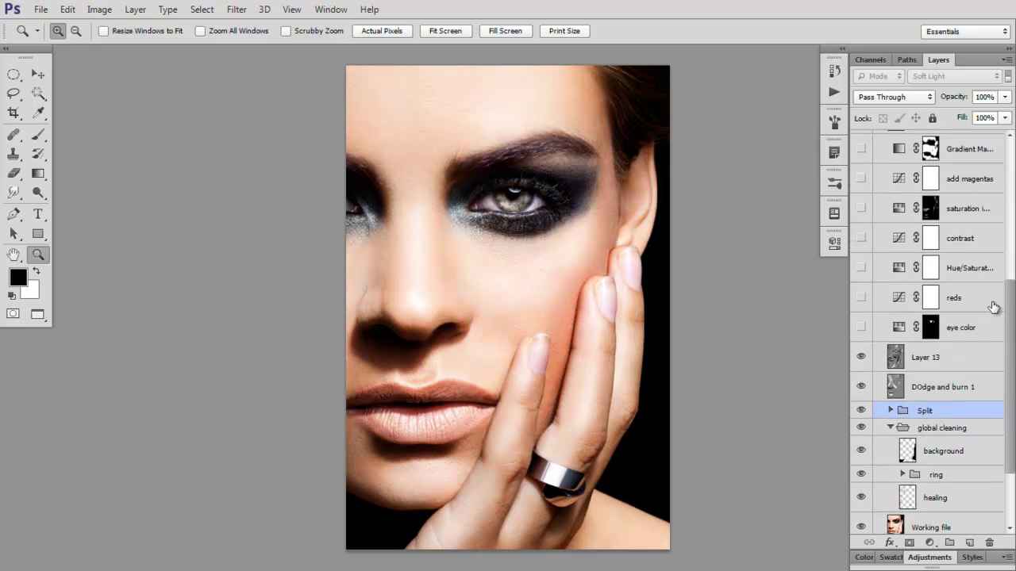
click(860, 256)
click(865, 328)
click(862, 329)
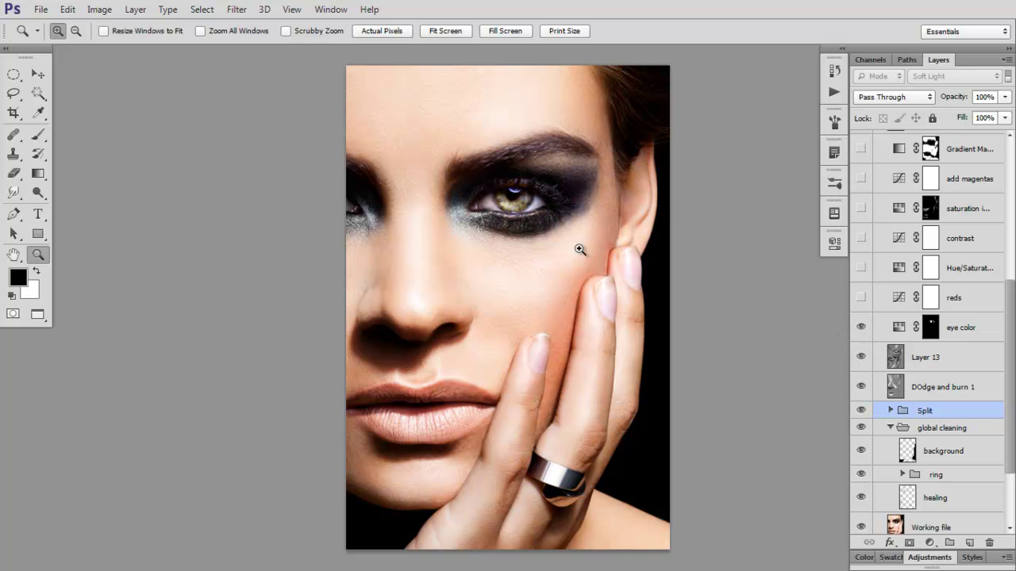
Step: Isolate the eye color layer and turn the layers beneath it back on, down through Working file and the Background
alt+click(861, 328)
drag(862, 328, 859, 528)
scroll(1012, 416, down, 3)
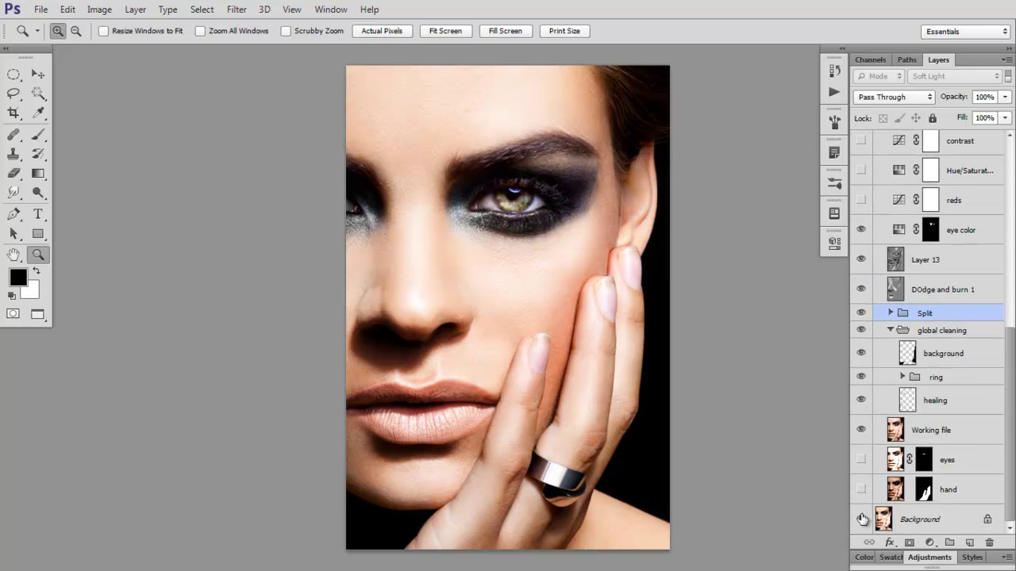
scroll(1012, 406, up, 4)
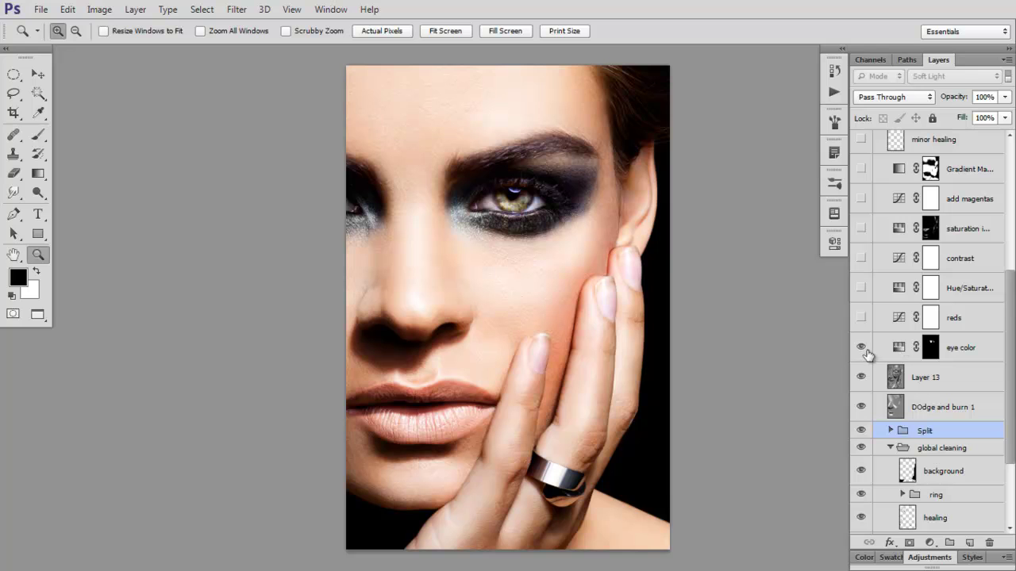
Step: Inspect the eye color layer's Hue/Saturation settings and compare the portrait with that layer hidden and shown
click(860, 348)
double_click(898, 347)
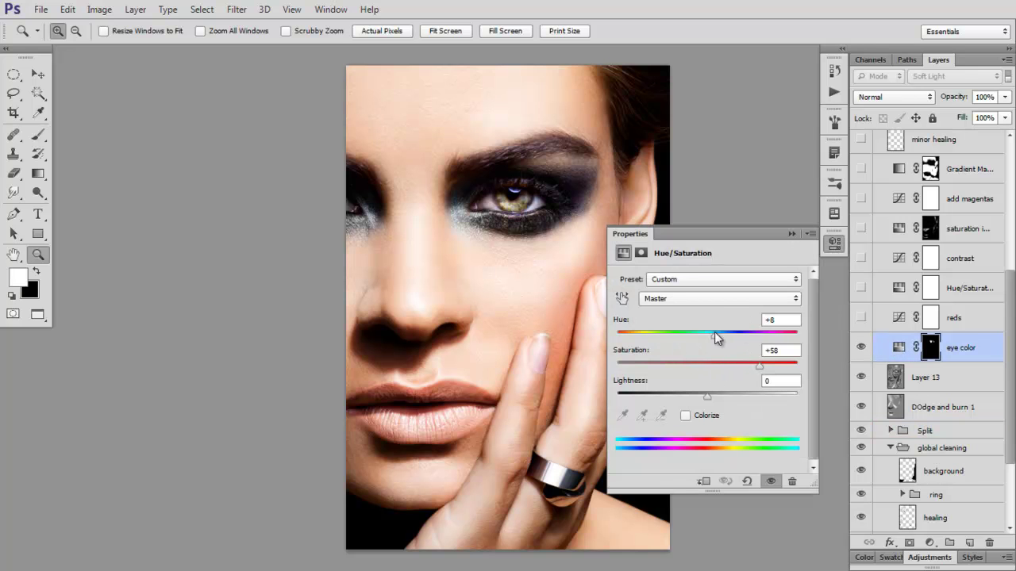
click(790, 234)
click(860, 349)
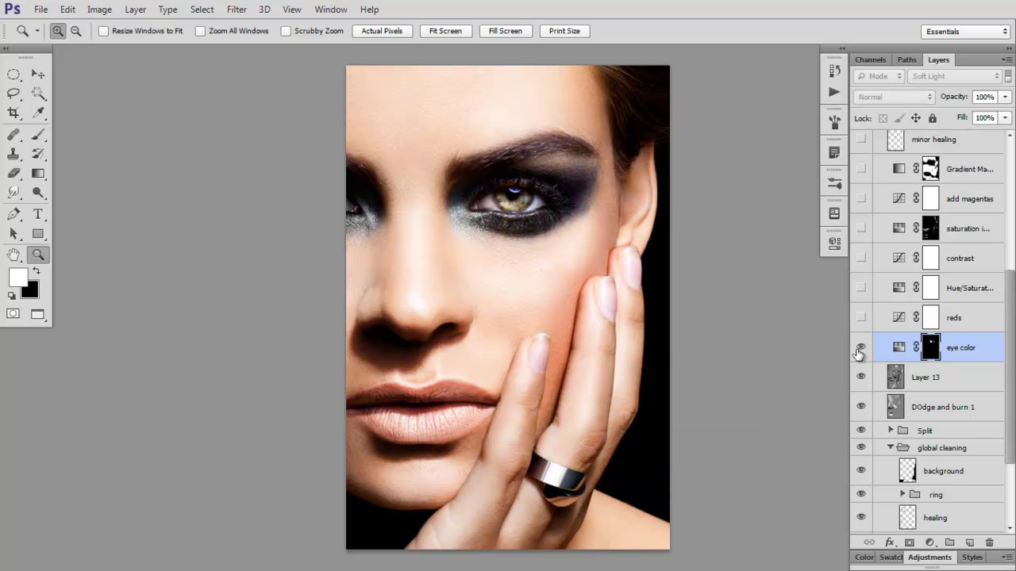
click(860, 349)
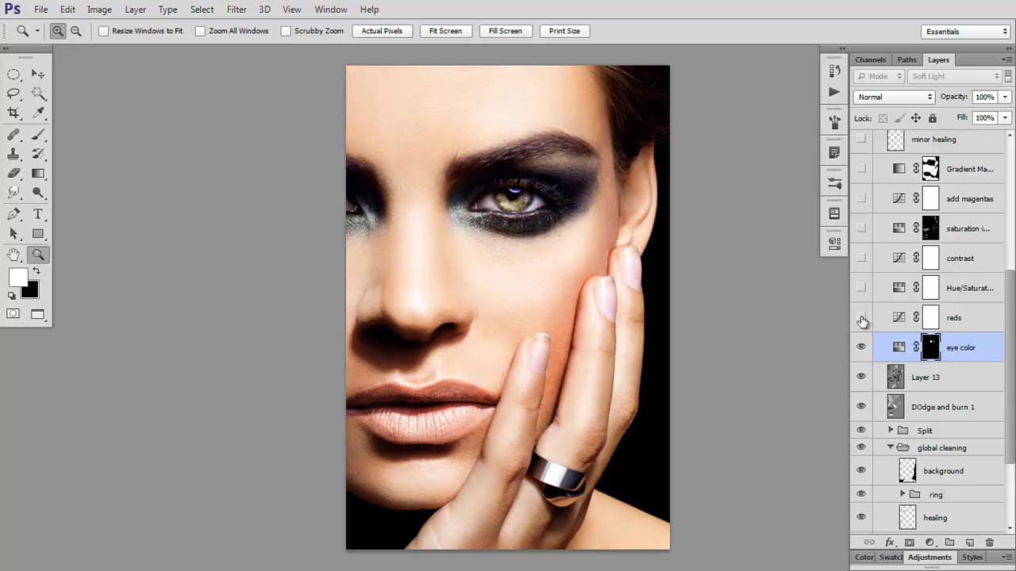
Step: Make the reds layer visible and inspect its Curves adjustment, including the Blue channel
click(861, 318)
mouse_move(1013, 285)
mouse_down()
mouse_move(1010, 256)
mouse_move(1010, 290)
mouse_up()
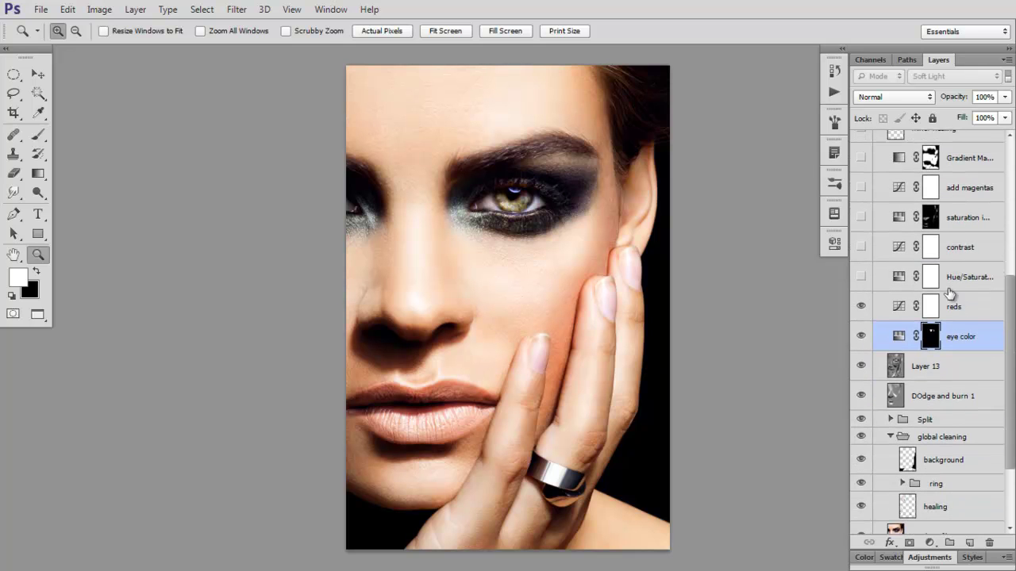
click(860, 309)
double_click(898, 306)
click(711, 299)
click(702, 349)
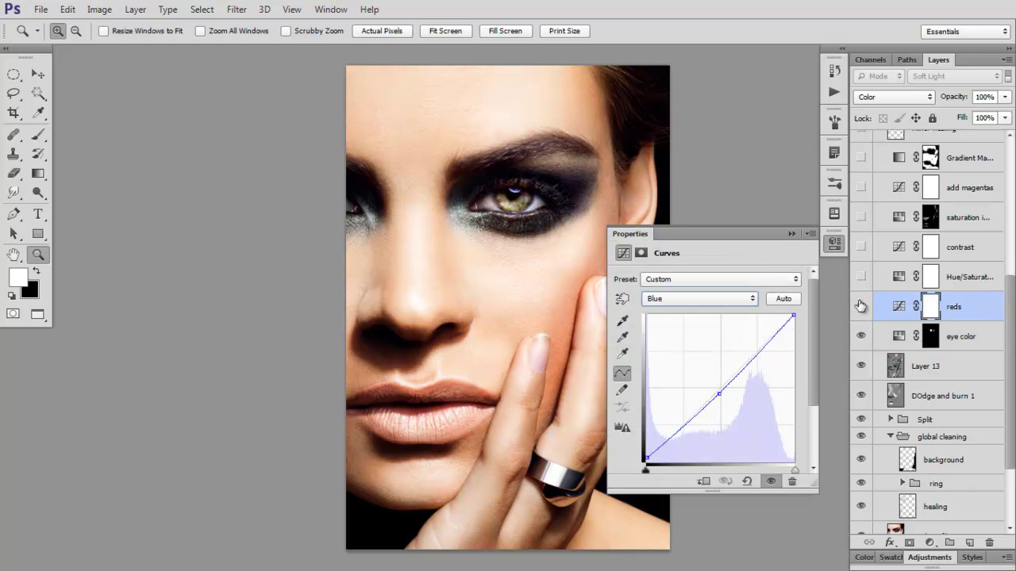
click(791, 234)
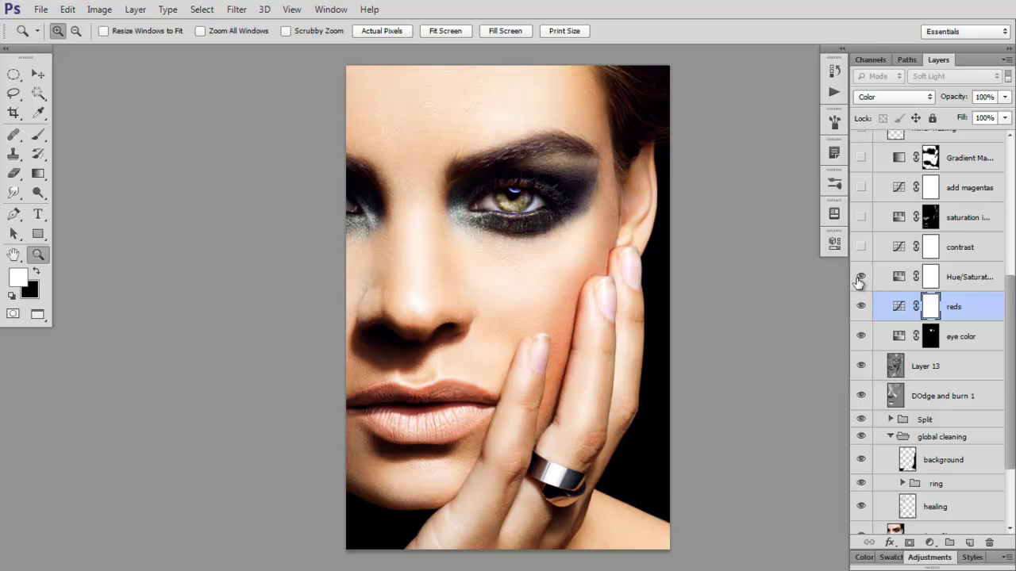
Step: Check the Hue/Saturation layer above reds, turn on the contrast layer, and examine the portrait at different magnifications
scroll(991, 308, up, 3)
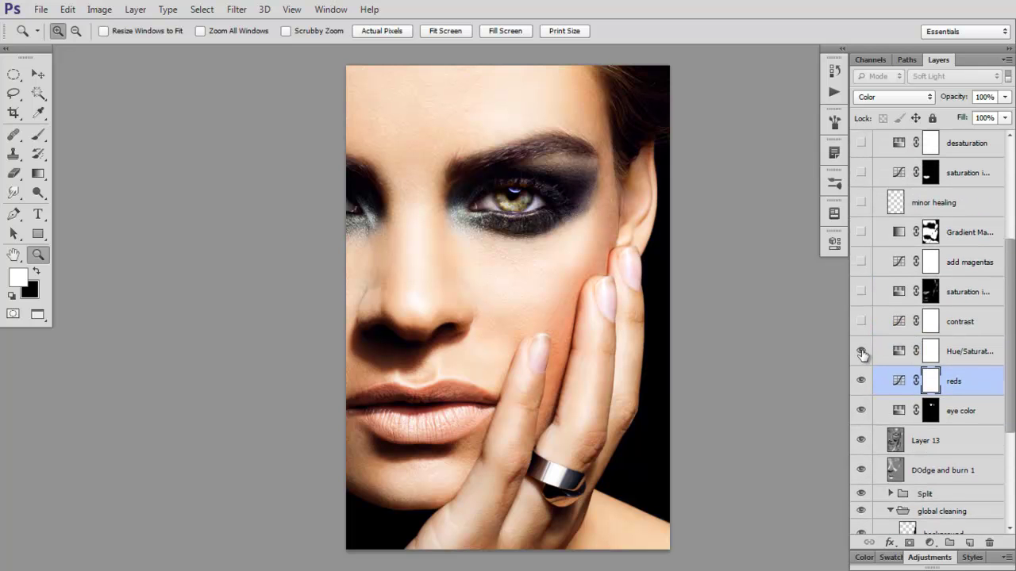
click(858, 350)
click(860, 321)
alt+click(500, 319)
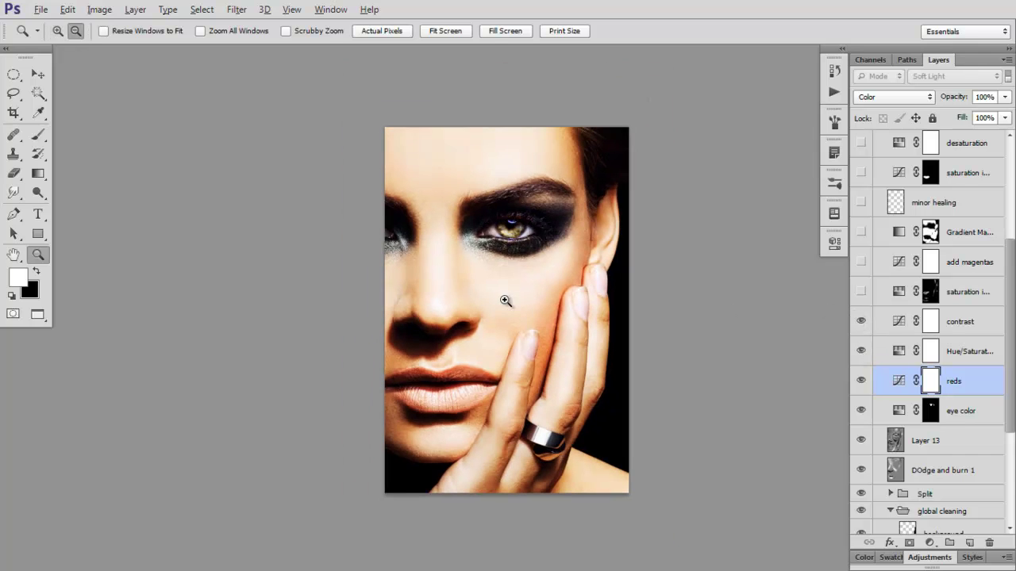
click(519, 343)
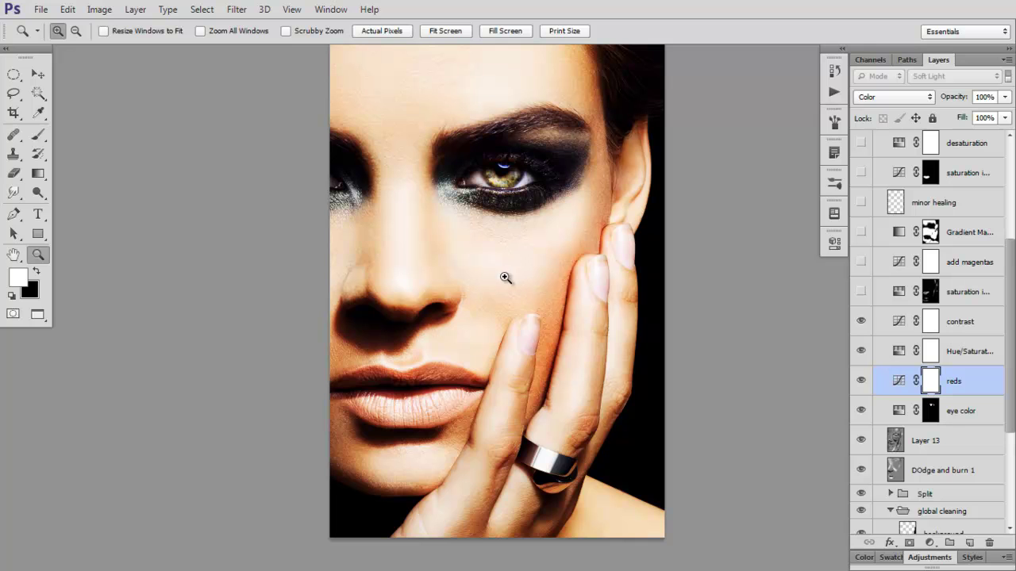
Step: Try the Black & White 1 layer briefly, show the Help layer instead, and view the whole portrait in black and white
scroll(952, 278, up, 6)
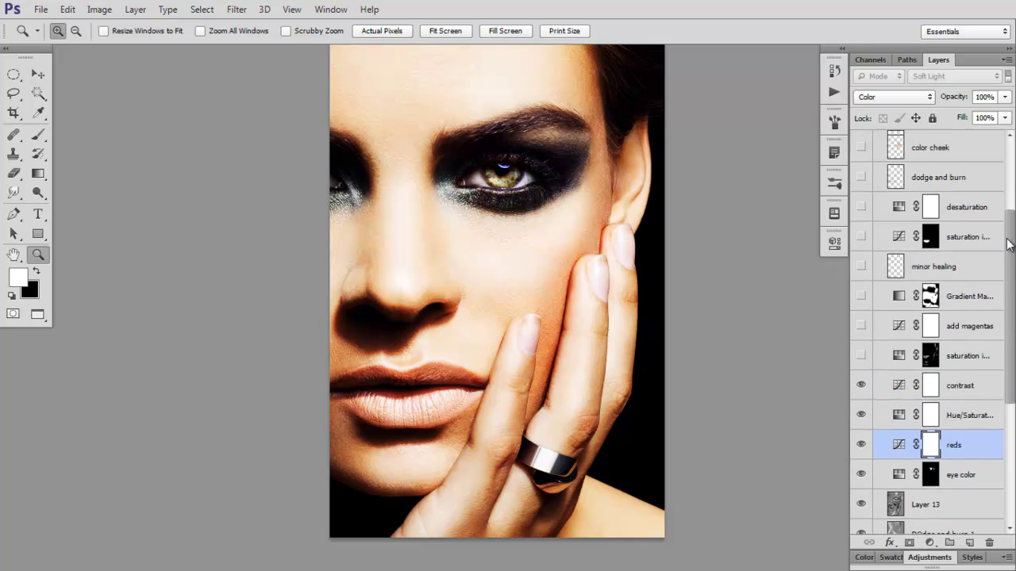
scroll(984, 190, down, 2)
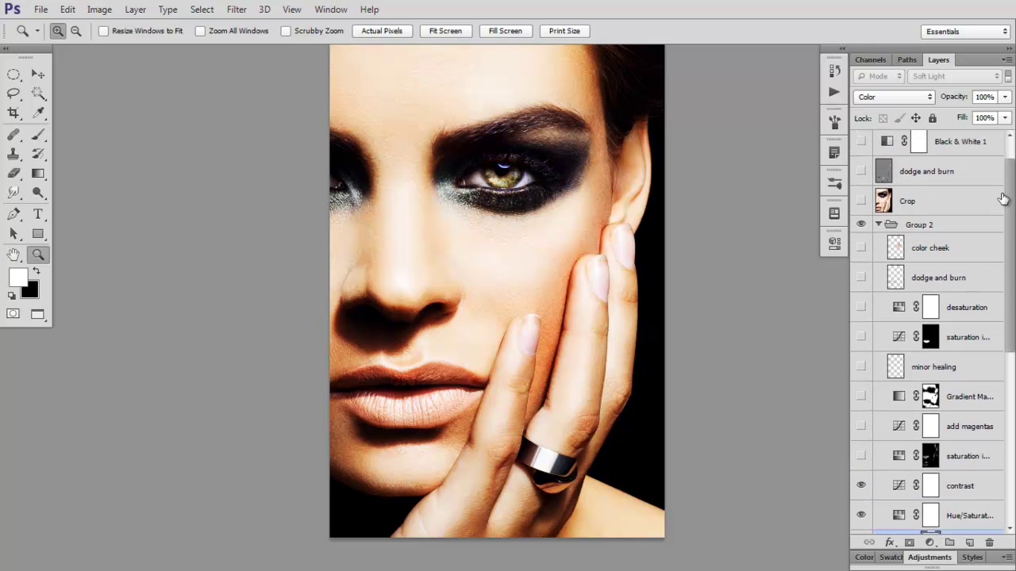
scroll(920, 167, up, 2)
click(861, 175)
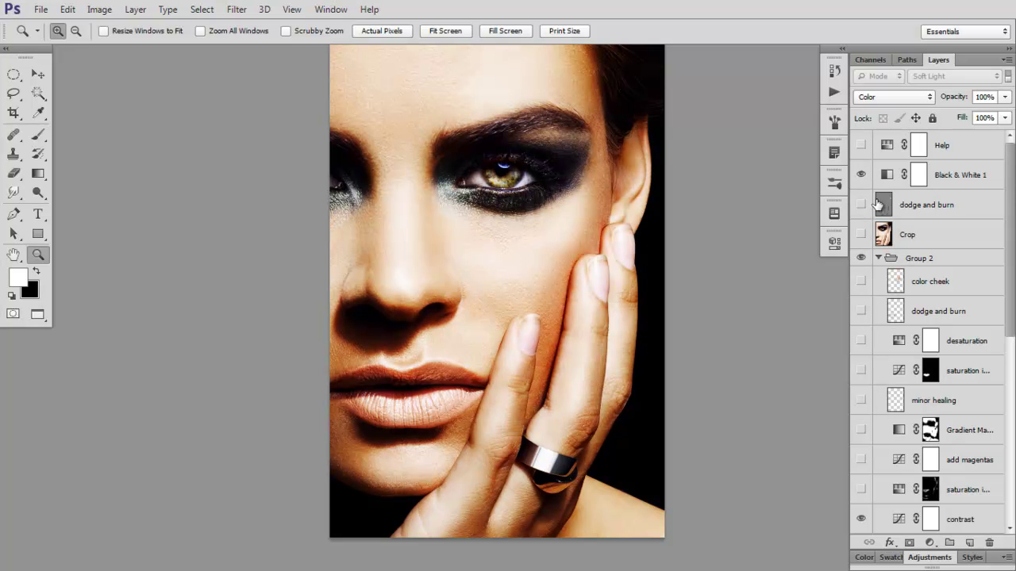
click(861, 174)
click(861, 145)
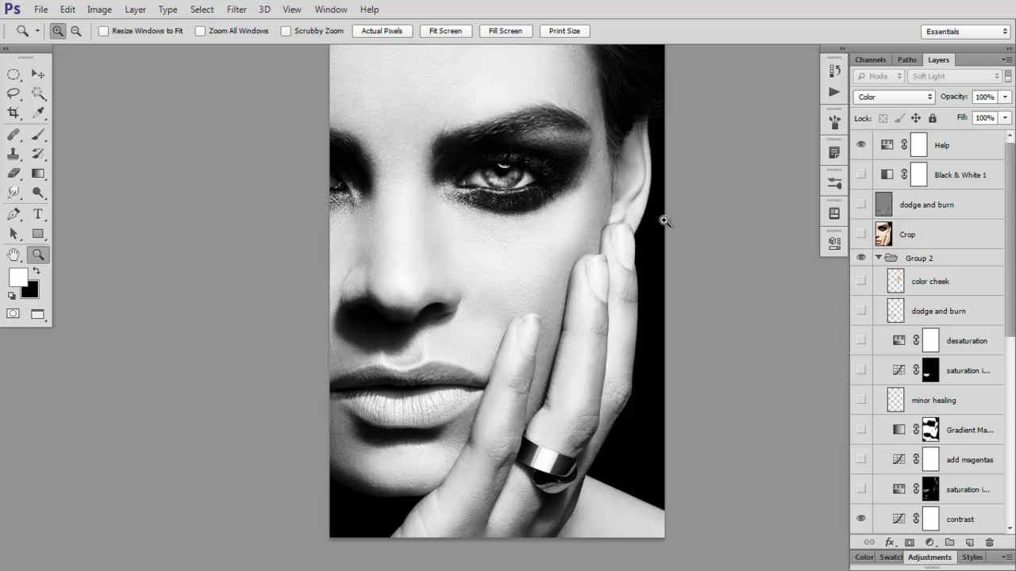
click(413, 307)
click(460, 32)
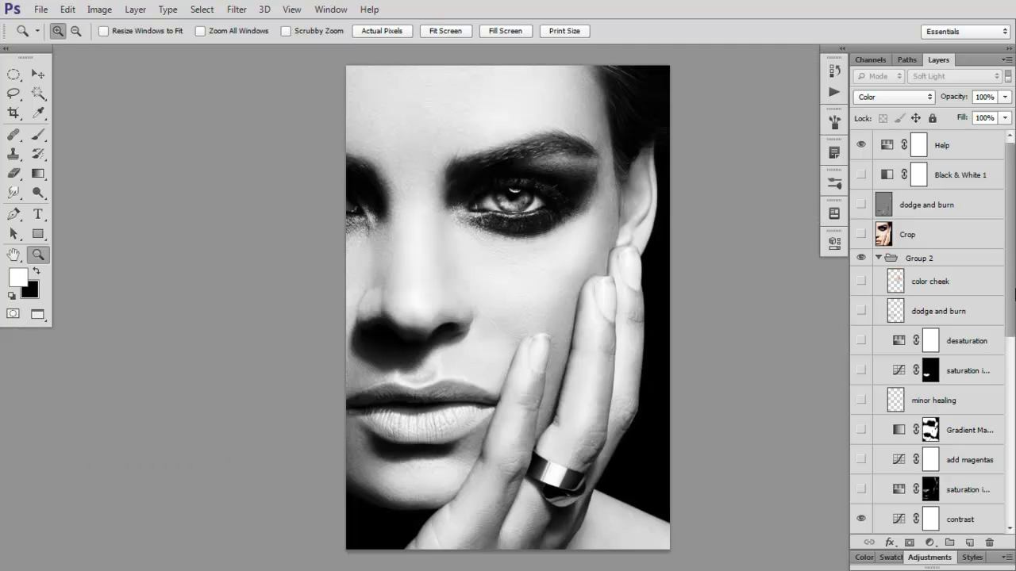
Step: Hide the Help layer and compare the color portrait with the contrast layer hidden and shown
mouse_move(1010, 268)
mouse_down()
mouse_move(1015, 343)
mouse_move(1013, 281)
mouse_up()
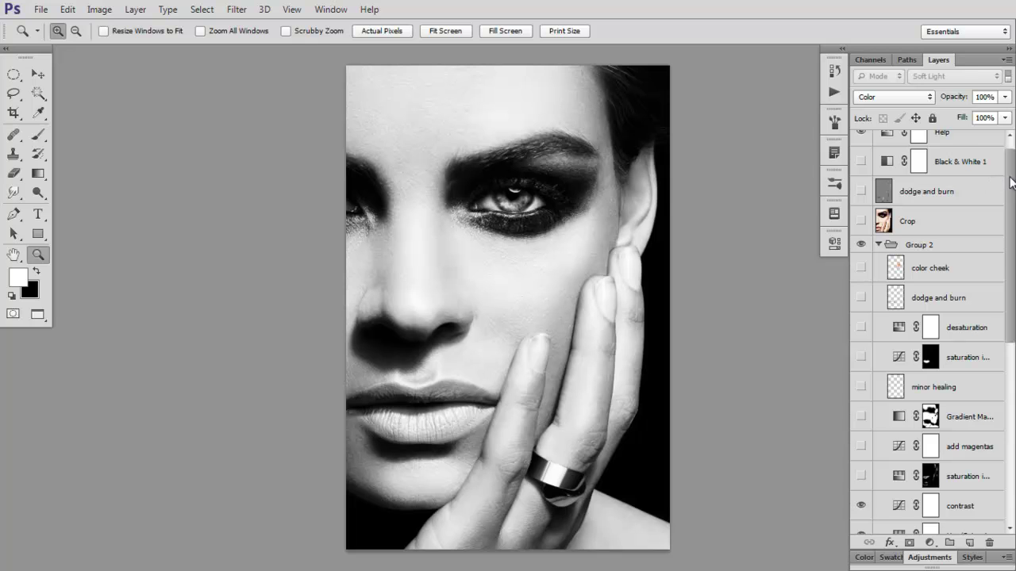
drag(1012, 182, 1010, 163)
click(860, 148)
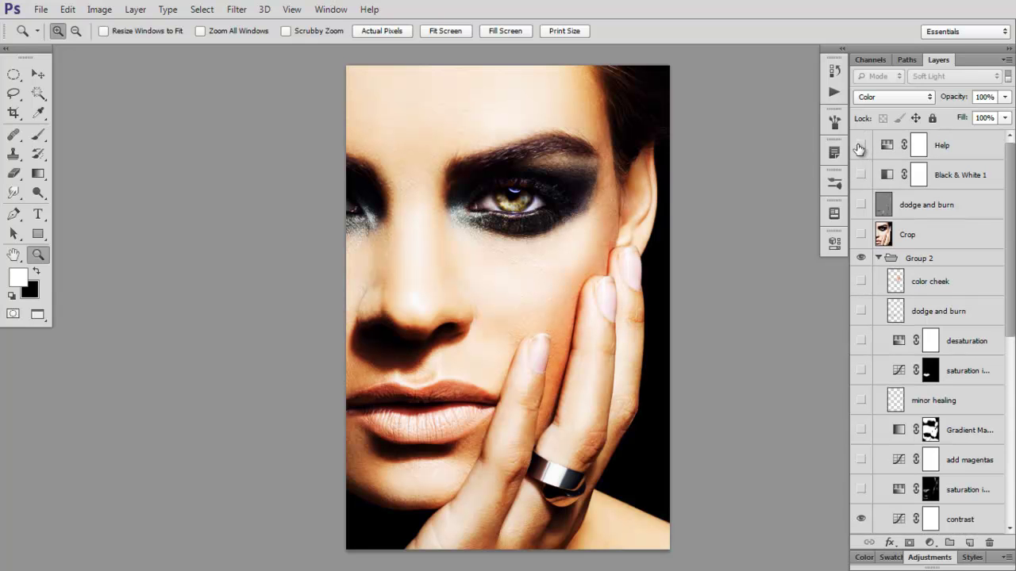
scroll(991, 231, down, 3)
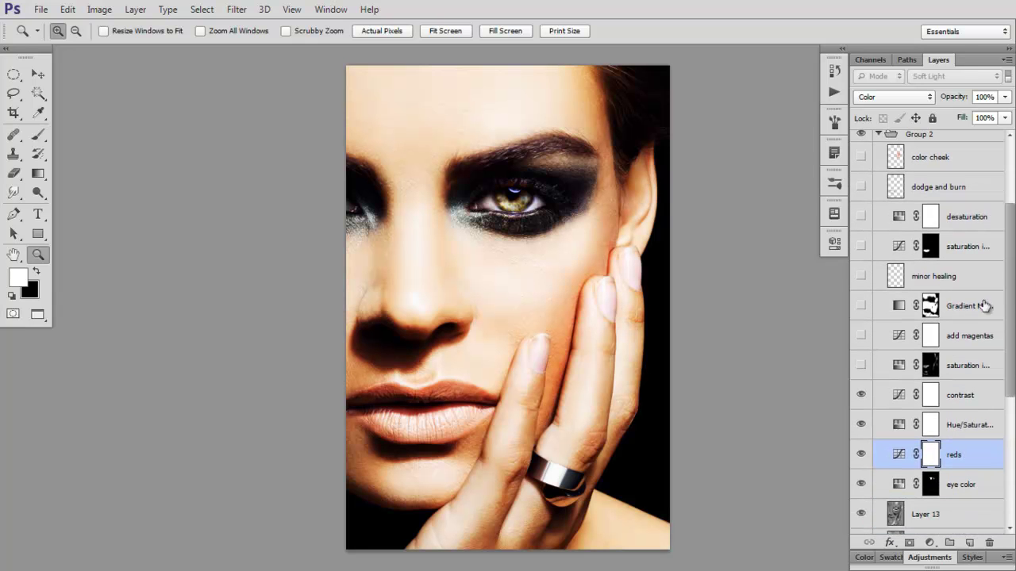
click(860, 394)
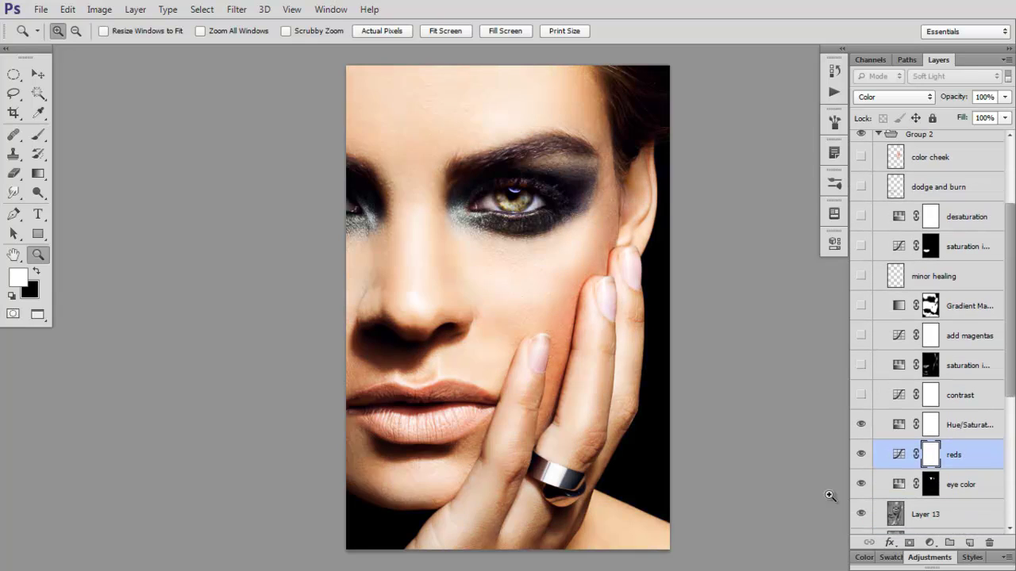
click(861, 395)
Step: Show the Help layer again and repeatedly compare the black-and-white portrait with the contrast layer hidden and shown
scroll(1001, 231, up, 3)
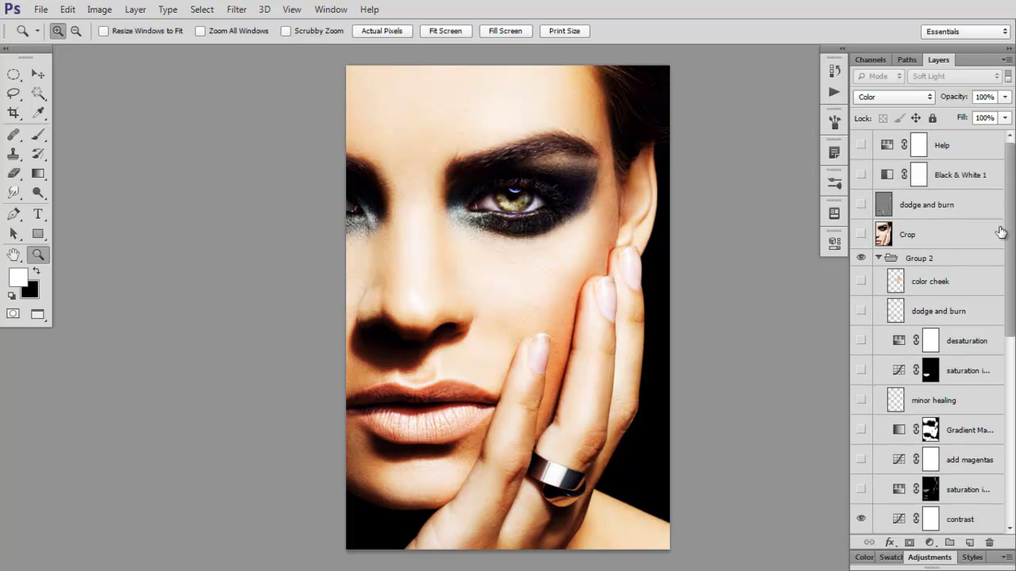
click(861, 145)
scroll(1001, 200, down, 5)
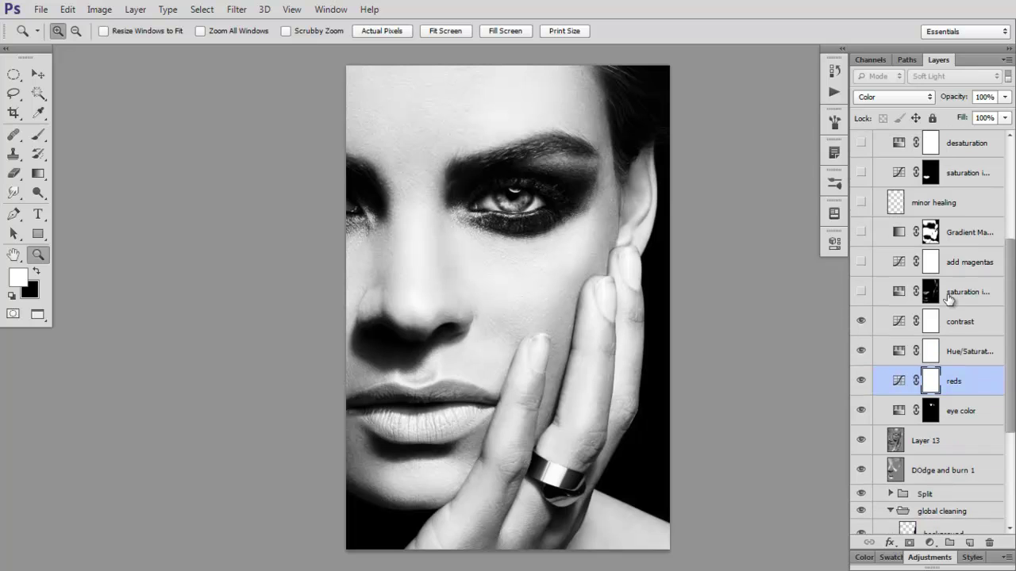
click(861, 321)
click(861, 322)
click(860, 322)
click(861, 321)
Step: Inspect the contrast layer's opacity and Curves adjustment, close its settings, and toggle the layer's visibility
click(962, 319)
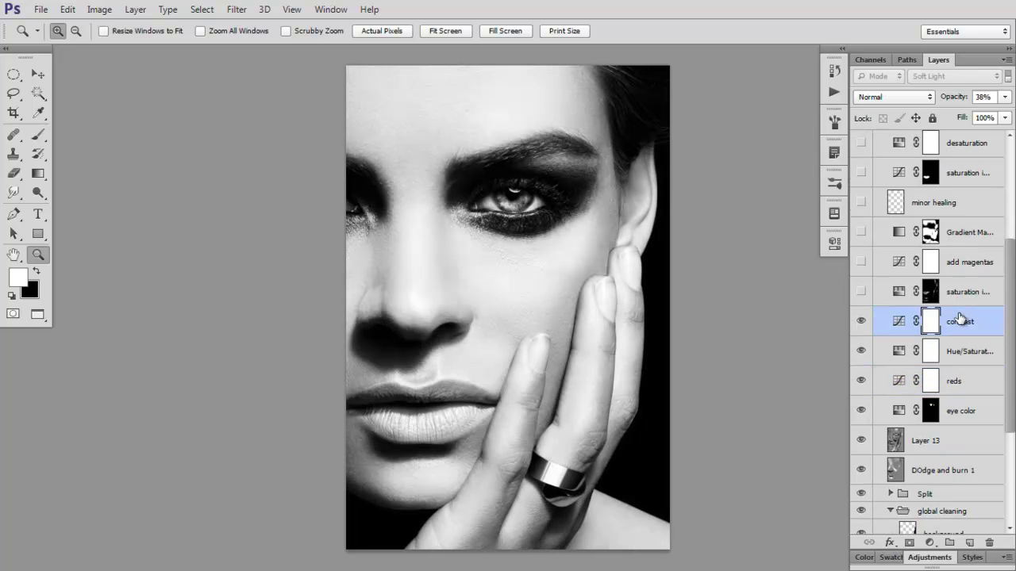
click(1004, 96)
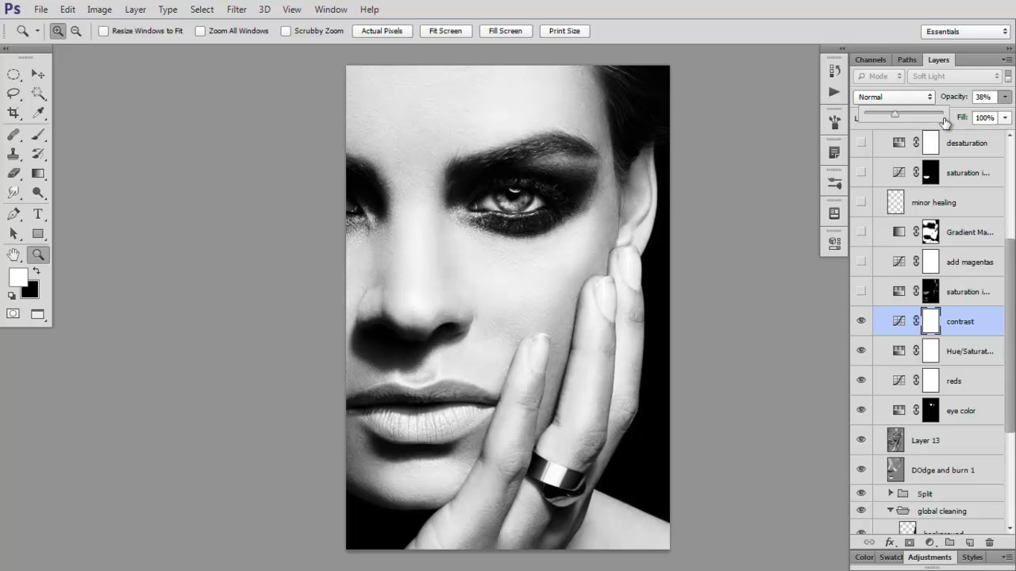
double_click(898, 322)
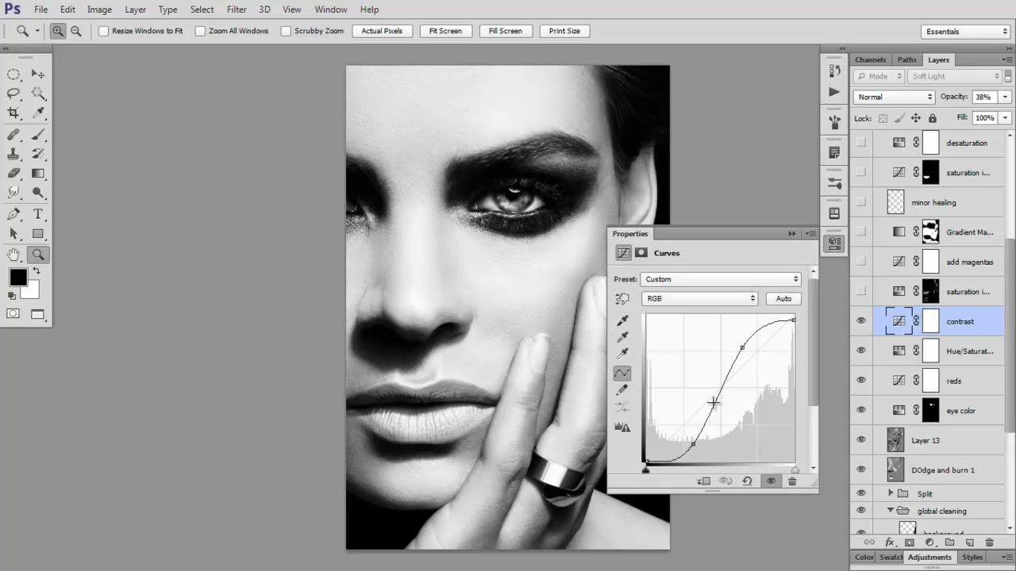
click(786, 234)
click(861, 321)
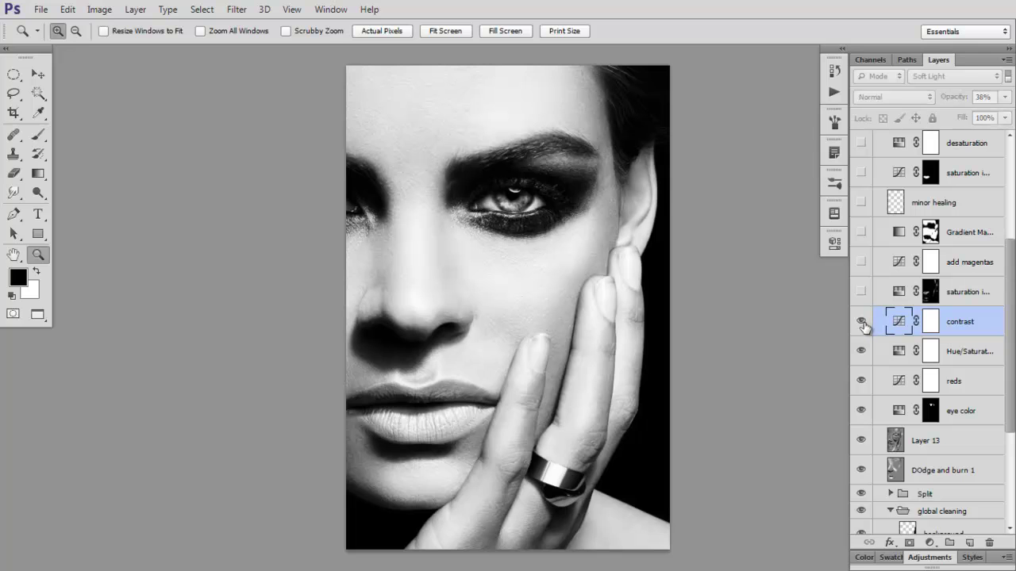
Step: Compare the black-and-white portrait with the contrast layer hidden and shown, and hide the Help layer to return to color
click(861, 321)
click(861, 321)
click(862, 326)
drag(1010, 282, 996, 186)
click(861, 146)
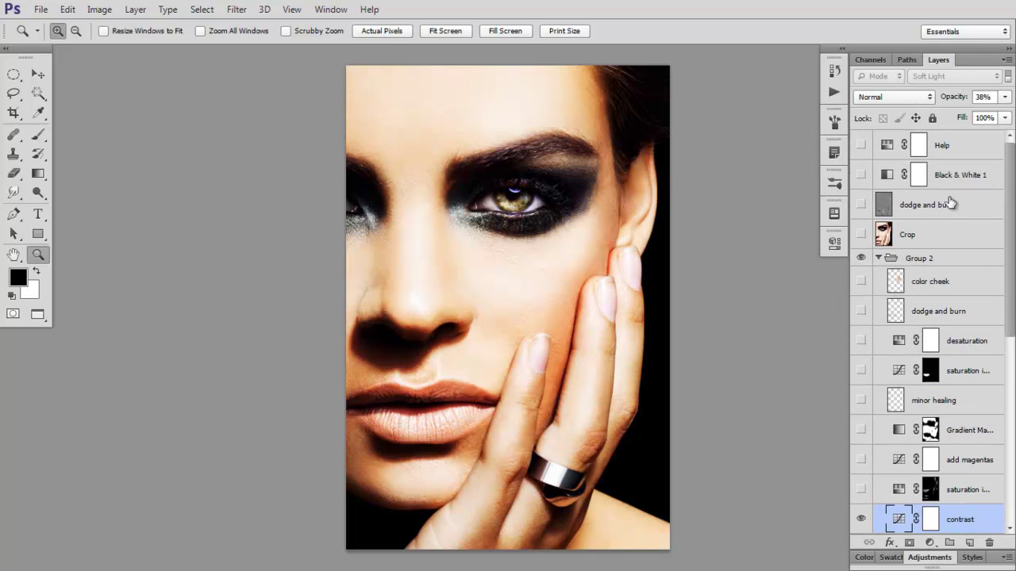
Step: Show the saturation layer directly above contrast and view its mask on its own before returning to the portrait
drag(1010, 240, 1013, 357)
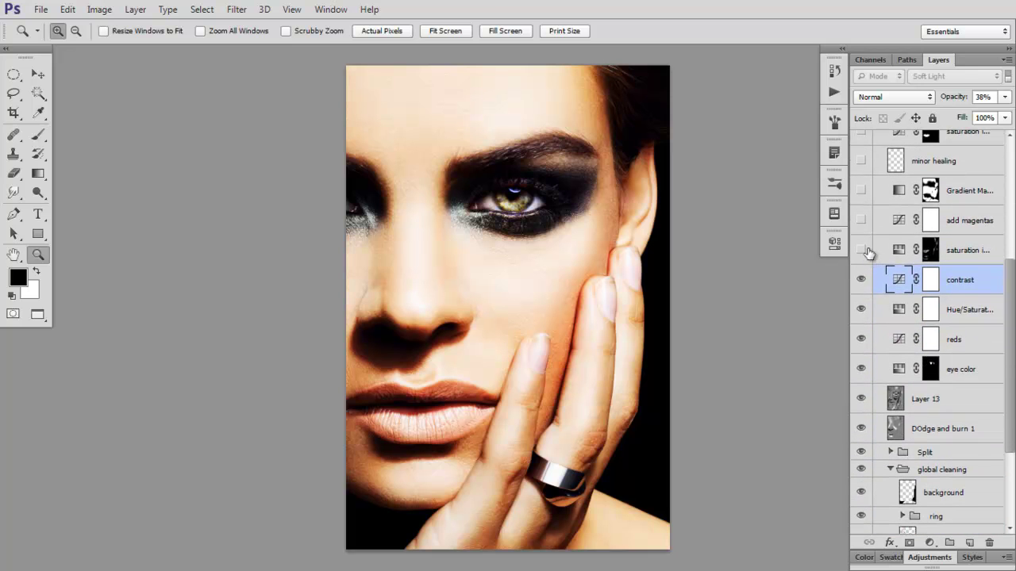
alt+click(930, 250)
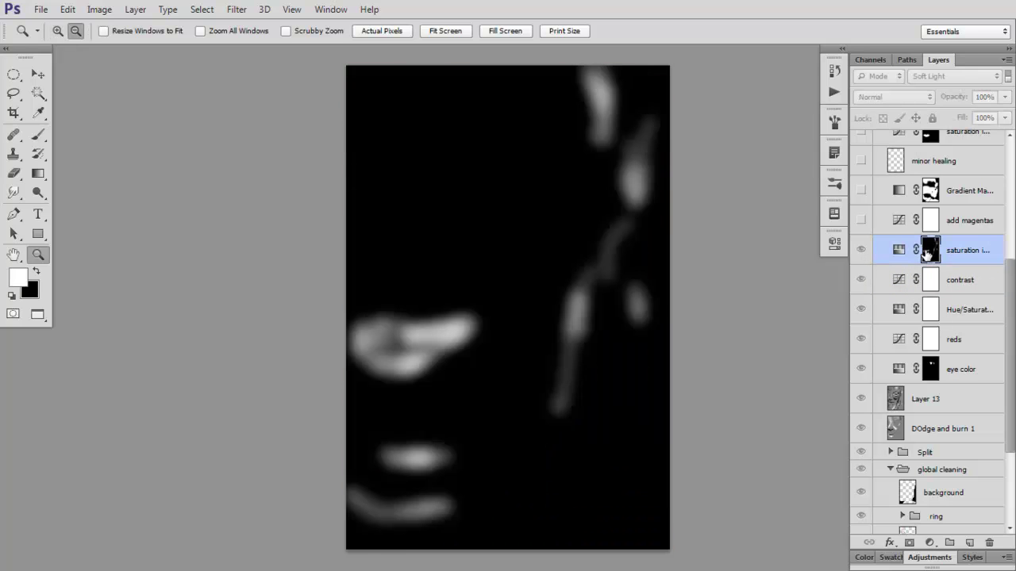
alt+click(929, 252)
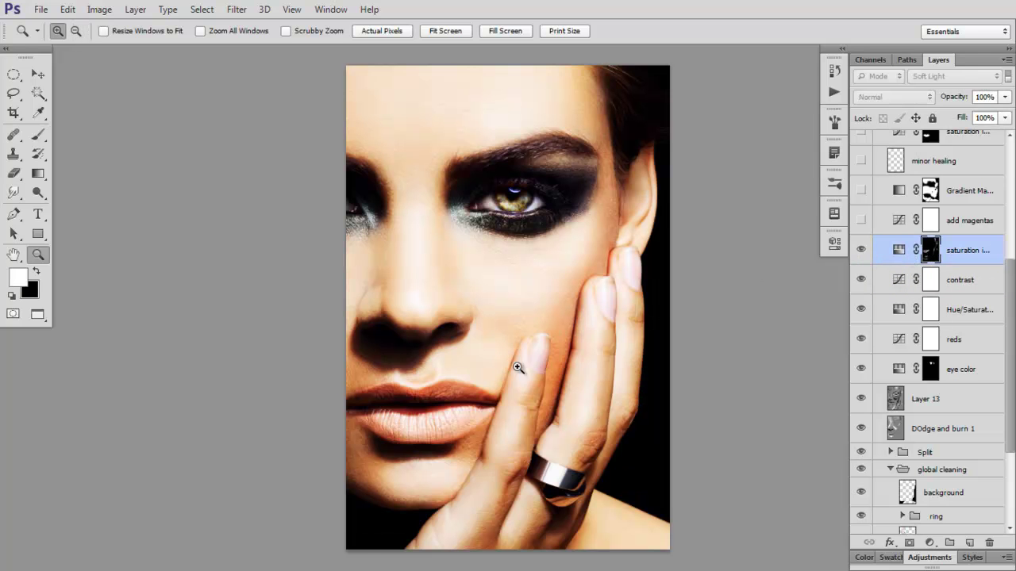
Step: Compare the nose, lips and chin up close with the saturation layer above contrast hidden and shown
click(456, 367)
drag(458, 333, 515, 299)
click(441, 327)
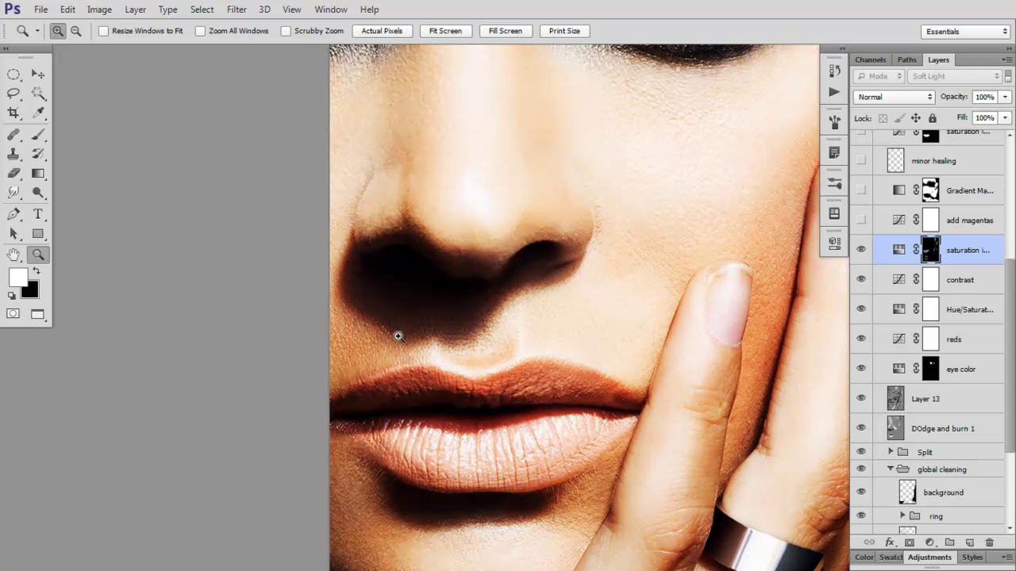
click(860, 250)
click(856, 249)
scroll(614, 261, down, 3)
click(858, 250)
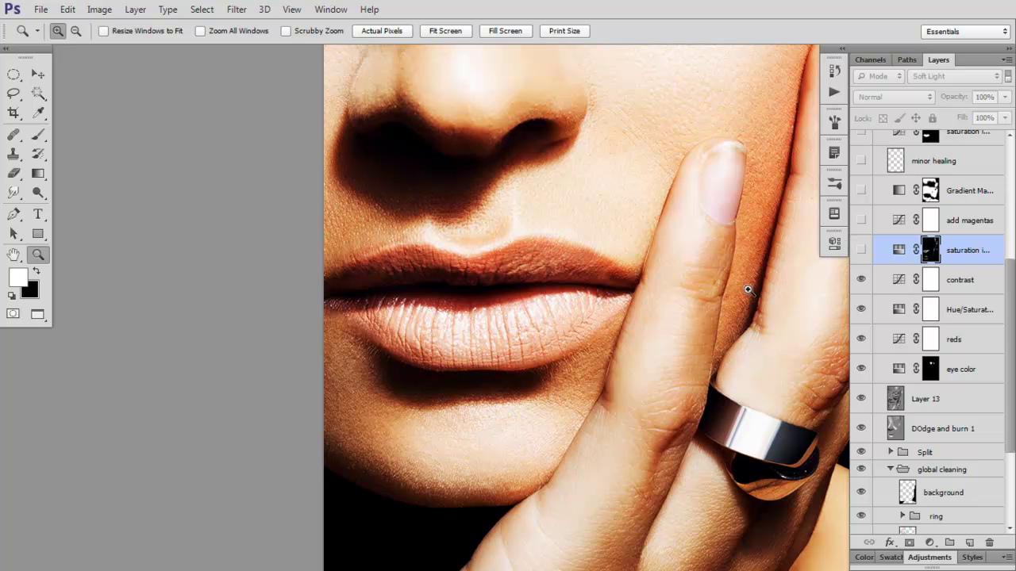
click(860, 250)
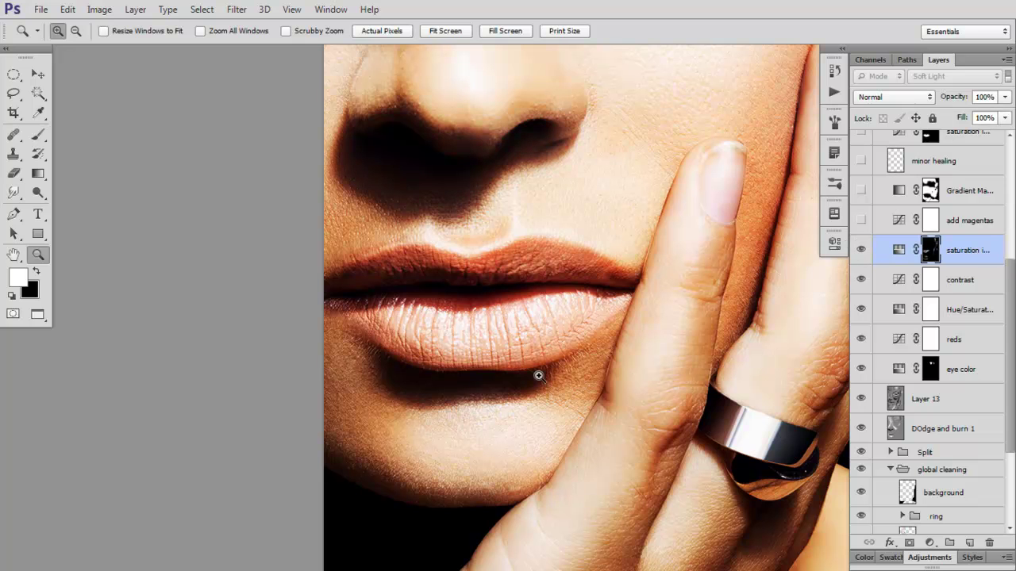
Step: Compare the eye area with the saturation layer above contrast hidden and shown, and examine the forehead edge
drag(587, 161, 407, 553)
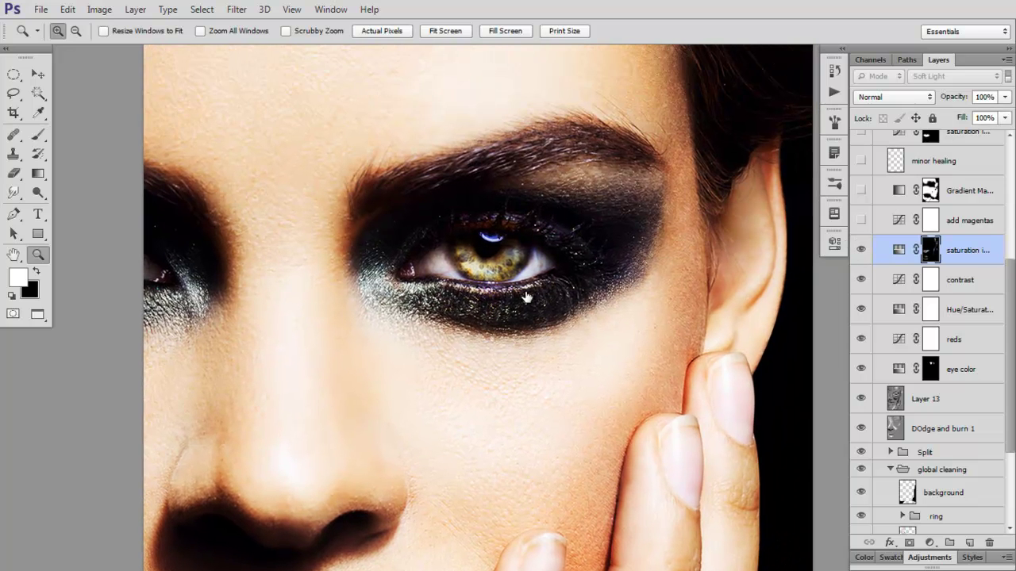
click(861, 250)
click(860, 250)
scroll(662, 214, up, 2)
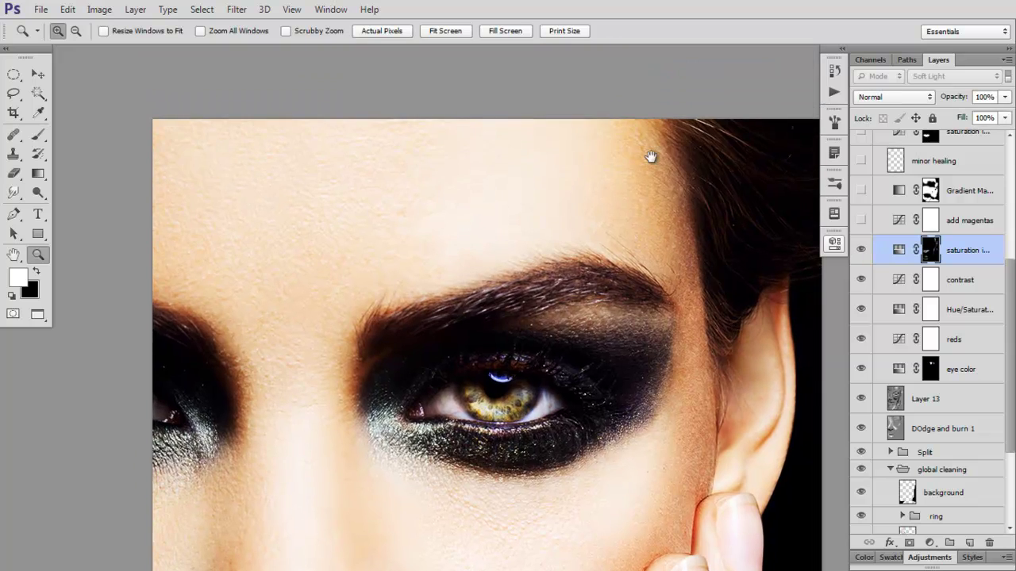
scroll(629, 251, down, 5)
alt+click(632, 293)
alt+click(635, 296)
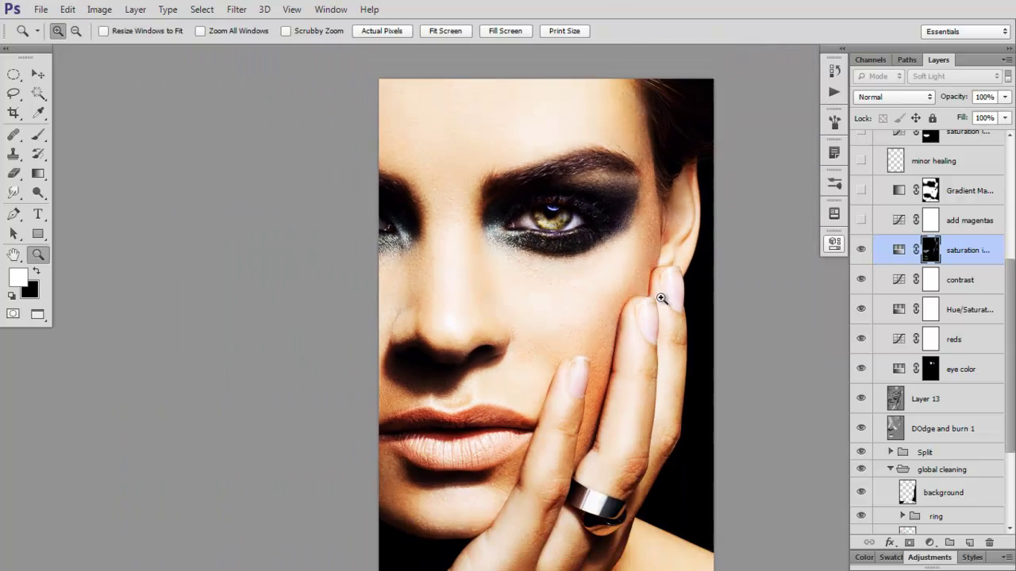
Step: Examine the cheek shadow between the fingers up close, and compare the saturation layer's effect on the whole portrait
click(658, 296)
click(657, 294)
click(657, 295)
click(655, 292)
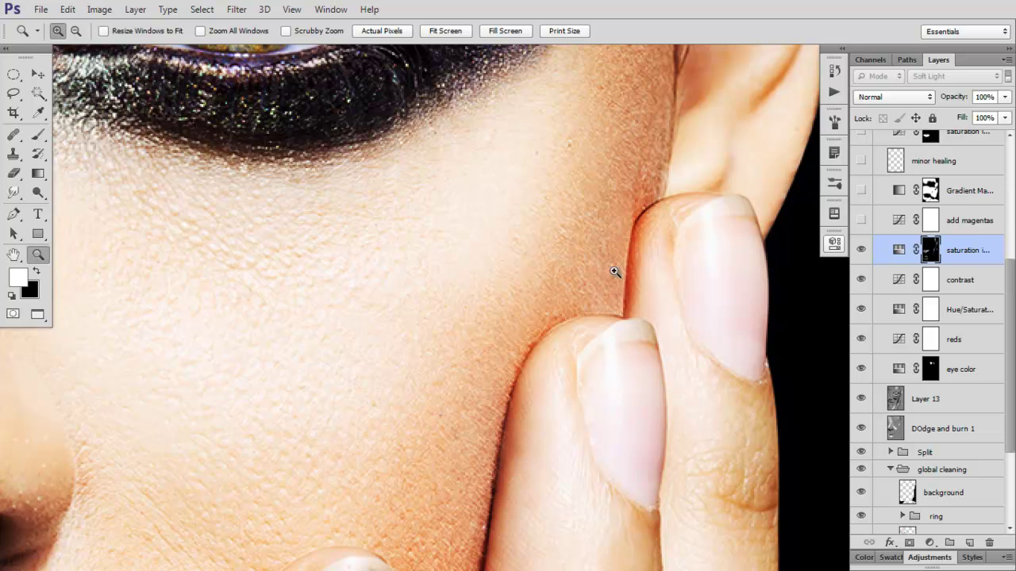
drag(588, 316, 618, 193)
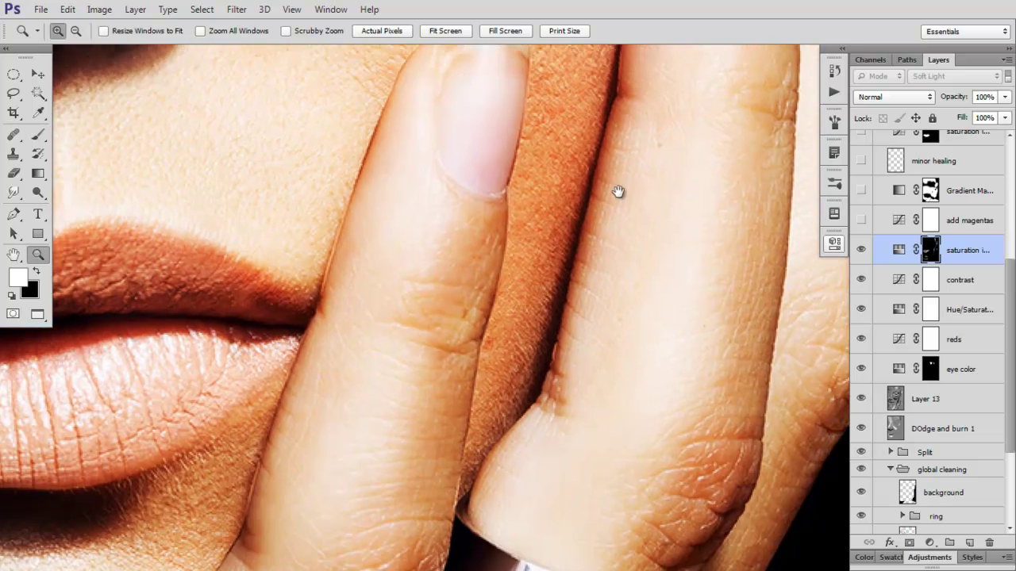
drag(609, 231, 601, 308)
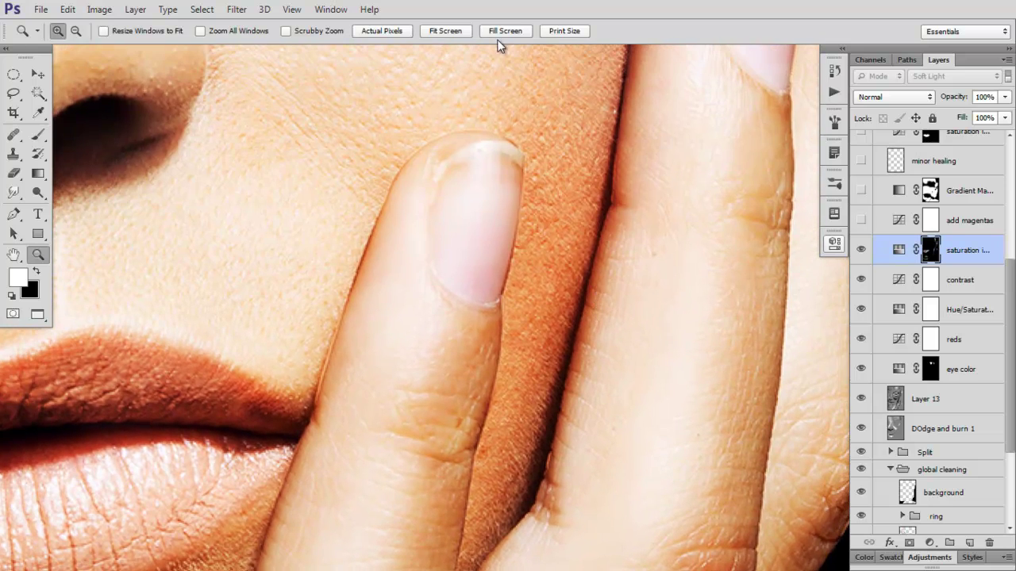
click(445, 30)
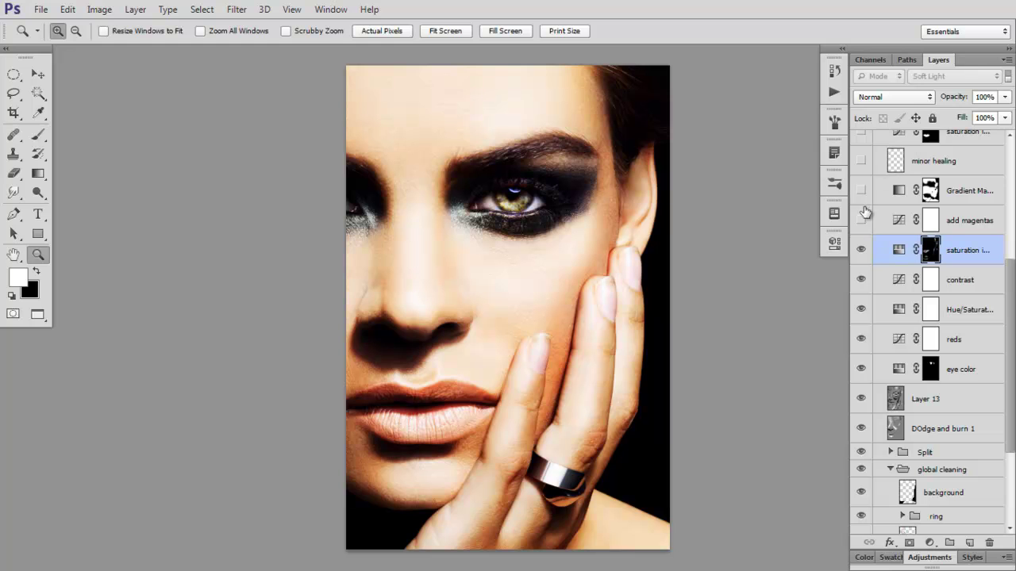
click(861, 252)
click(861, 252)
Step: Show the add magentas layer, inspect its Curves adjustment and channel list, and compare the portrait without and with it
drag(1009, 282, 1005, 248)
click(860, 291)
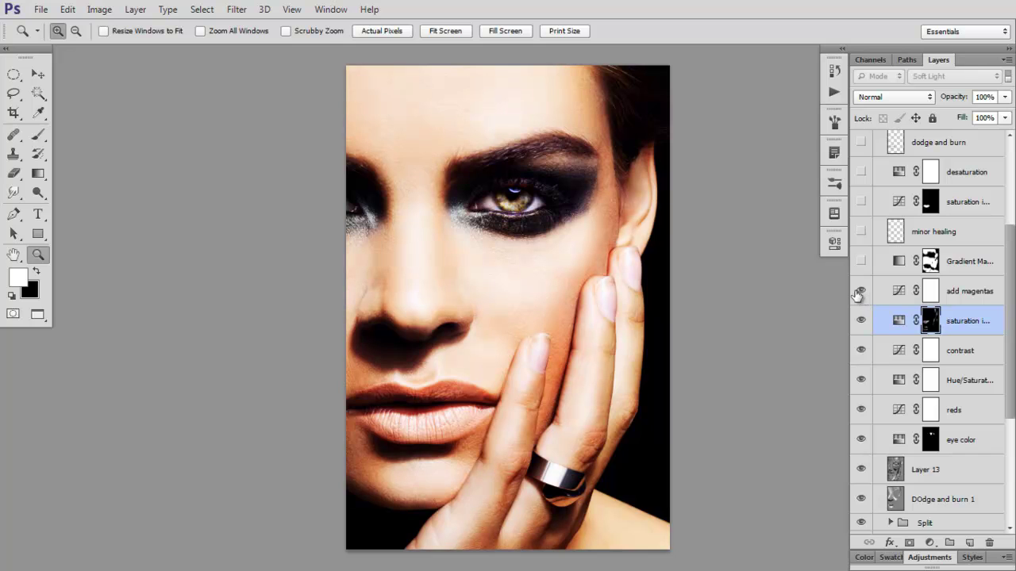
double_click(898, 291)
click(717, 301)
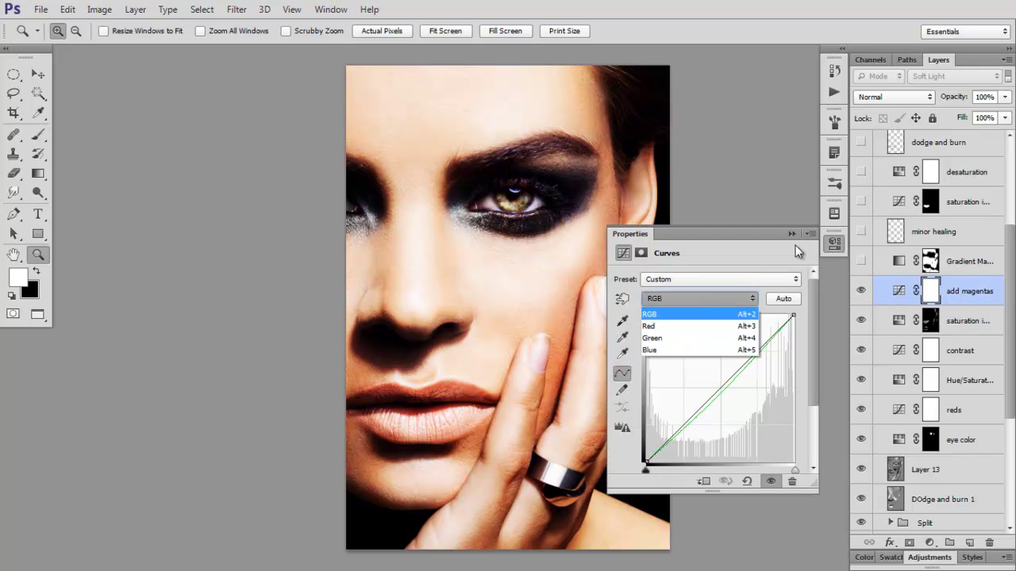
click(797, 235)
click(861, 291)
click(861, 291)
click(786, 234)
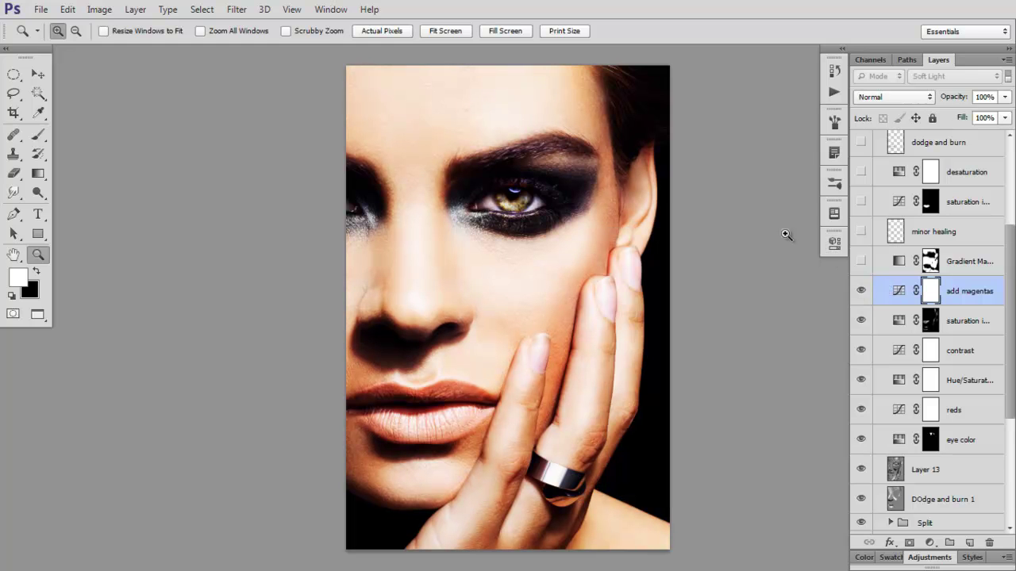
Step: Show the Gradient Map layer and view its mask on its own before returning to the portrait
click(860, 262)
alt+click(928, 261)
alt+click(929, 262)
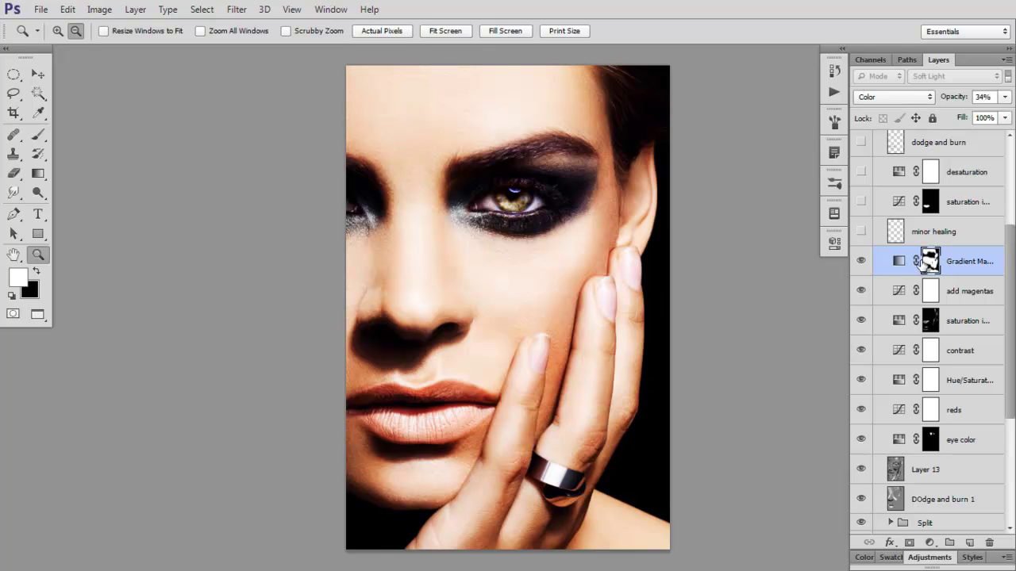
Step: Compare the skin tones up close and across the whole portrait with the Gradient Map layer hidden and shown
click(556, 367)
click(861, 263)
click(861, 263)
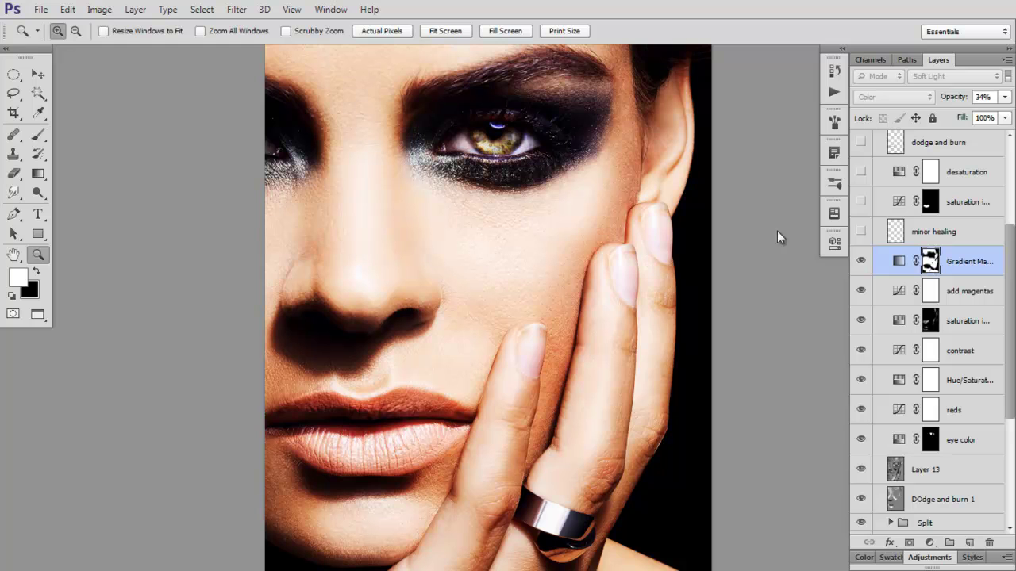
click(861, 261)
click(860, 262)
click(859, 261)
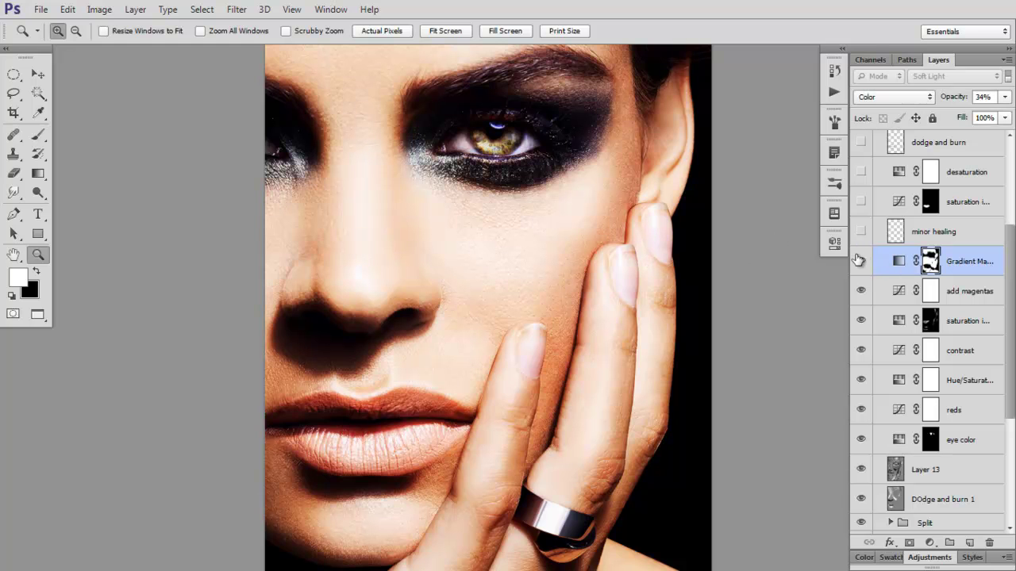
click(860, 261)
click(445, 31)
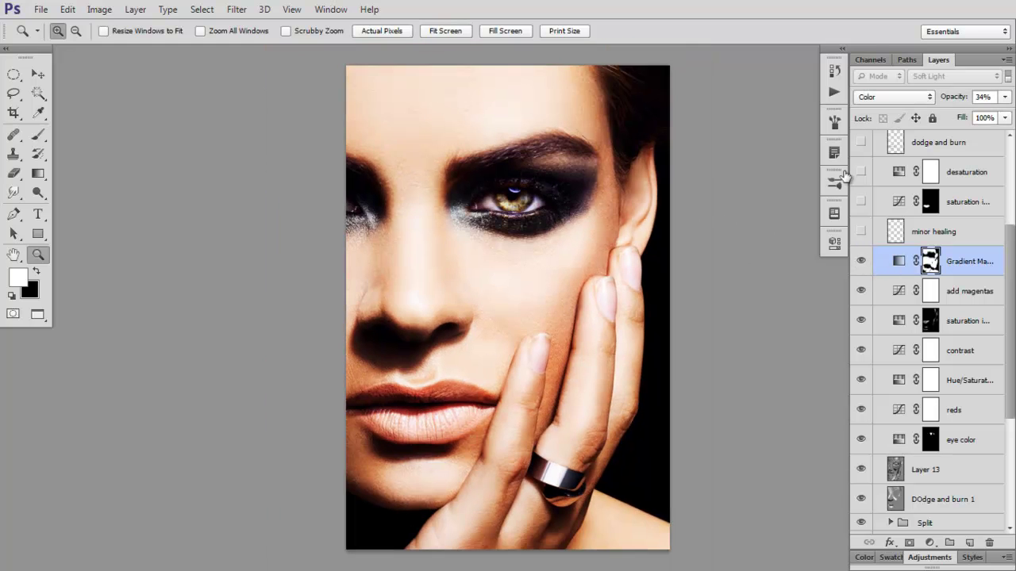
click(860, 259)
click(860, 259)
Step: Show the minor healing layer and compare its effect on the skin around the eye and nose
click(860, 232)
click(860, 232)
click(513, 265)
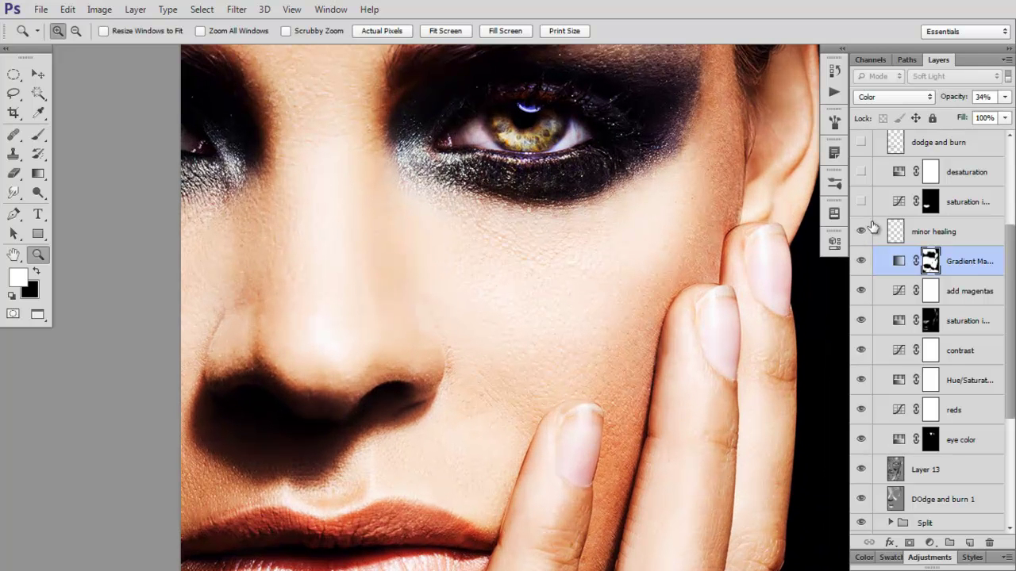
drag(563, 233, 591, 266)
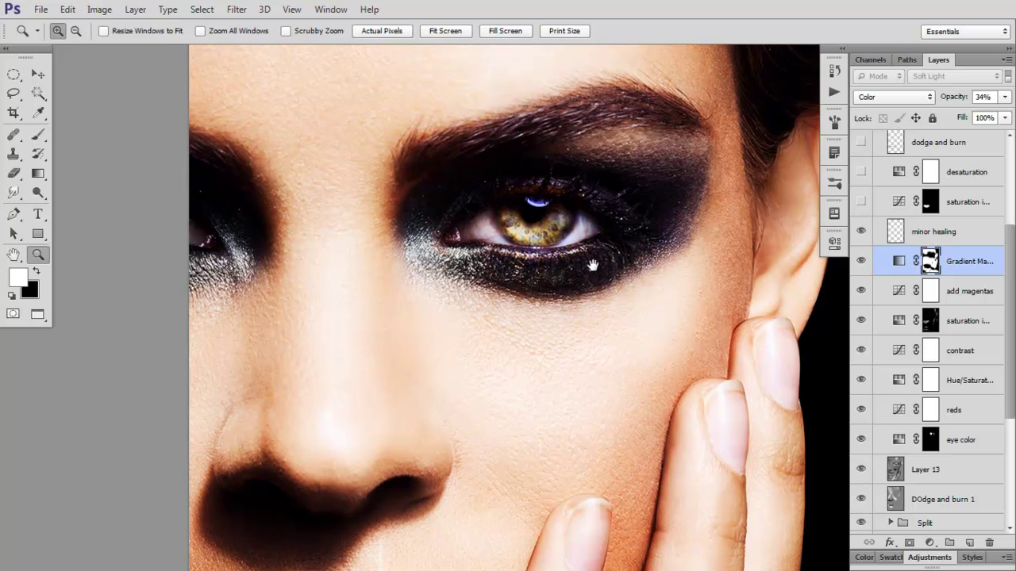
click(860, 232)
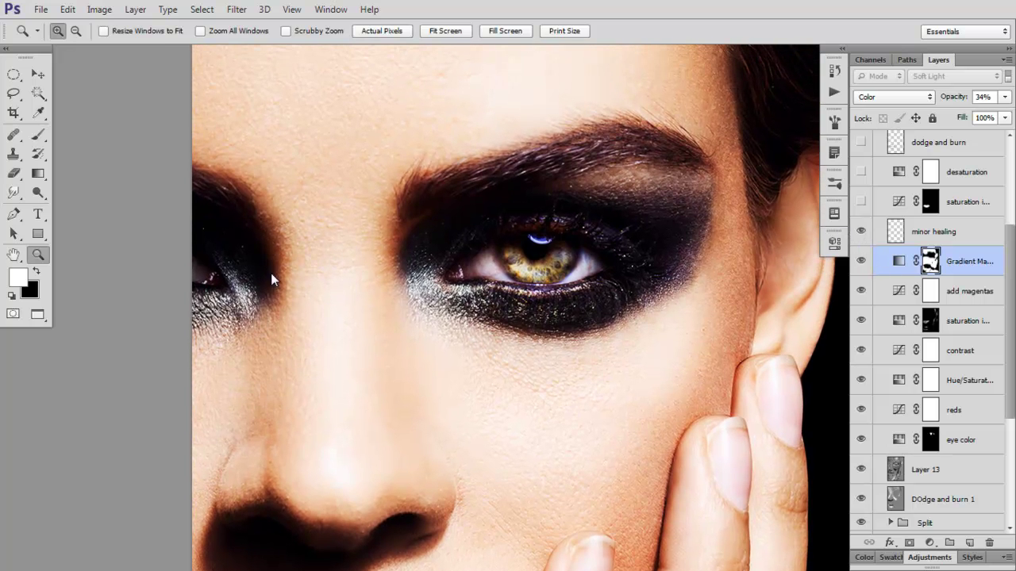
Step: Compare the mouth, fingers and ring up close with the minor healing layer hidden and shown
drag(558, 307, 526, 193)
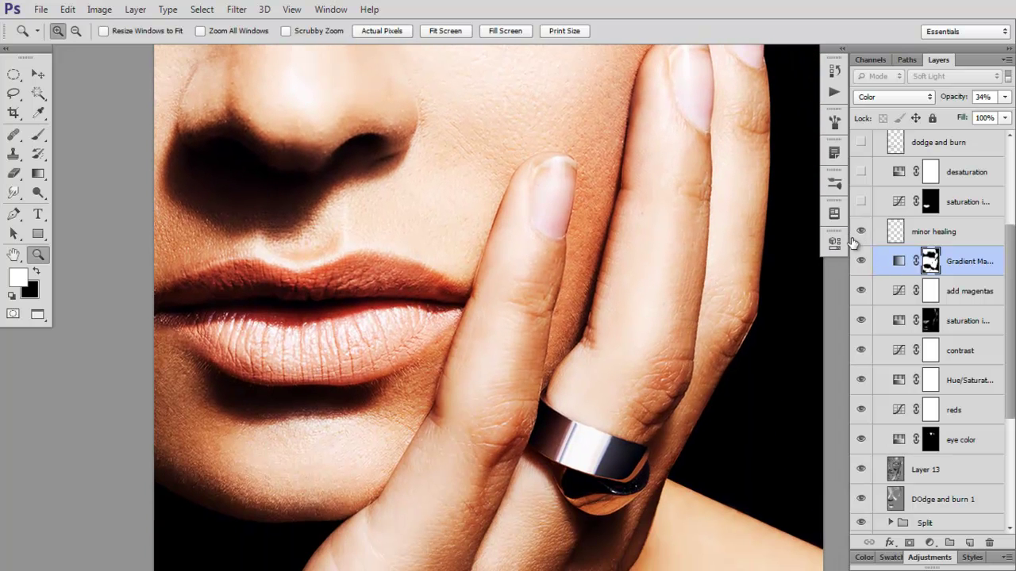
click(860, 231)
drag(658, 310, 653, 243)
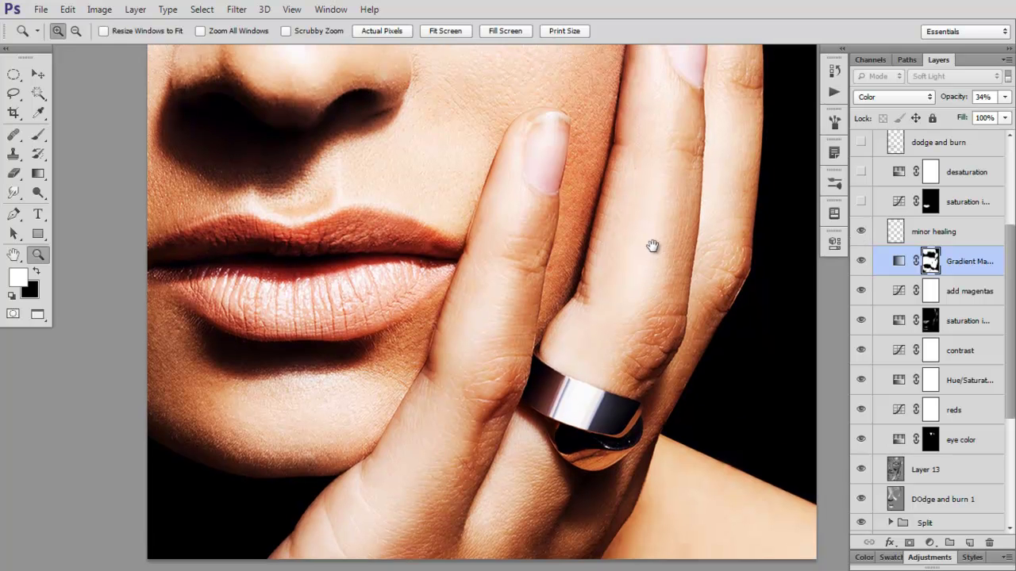
mouse_move(761, 229)
mouse_down()
mouse_move(732, 297)
mouse_move(722, 380)
mouse_up()
click(861, 231)
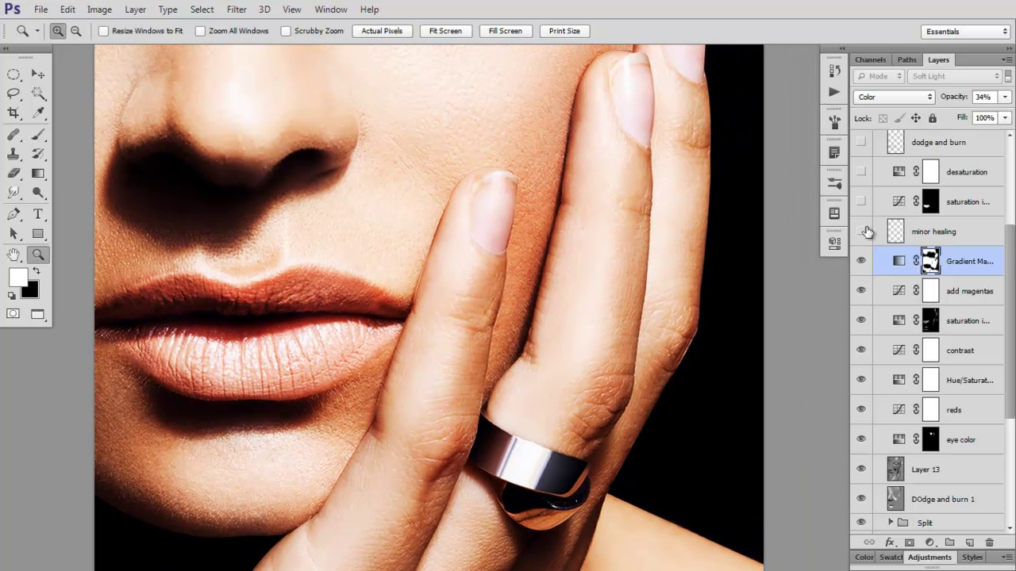
click(861, 232)
Step: Show the saturation Curves layer above minor healing, compare its effect on the whole portrait, and view its mask alone
scroll(865, 246, up, 2)
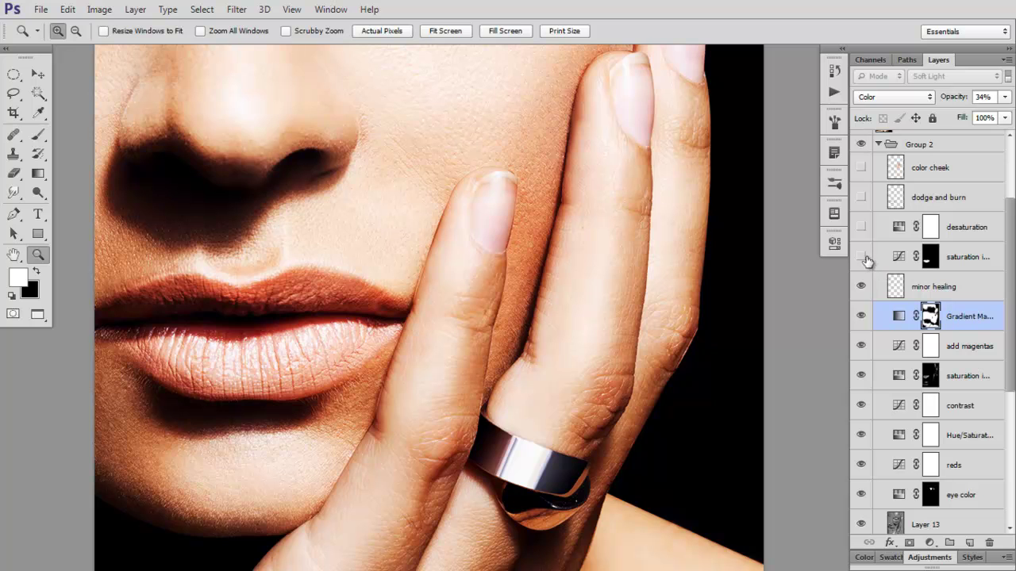
click(467, 32)
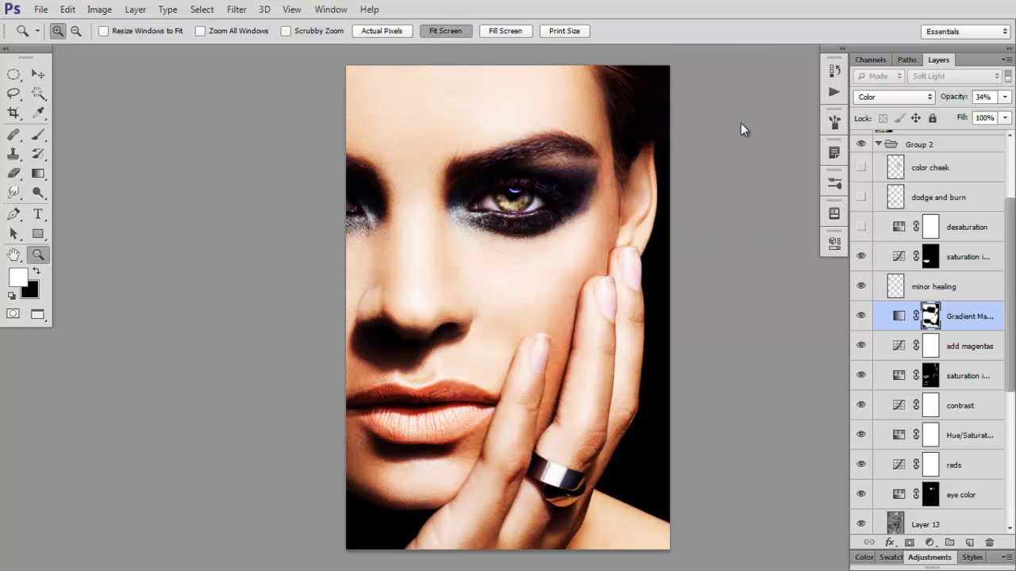
click(860, 257)
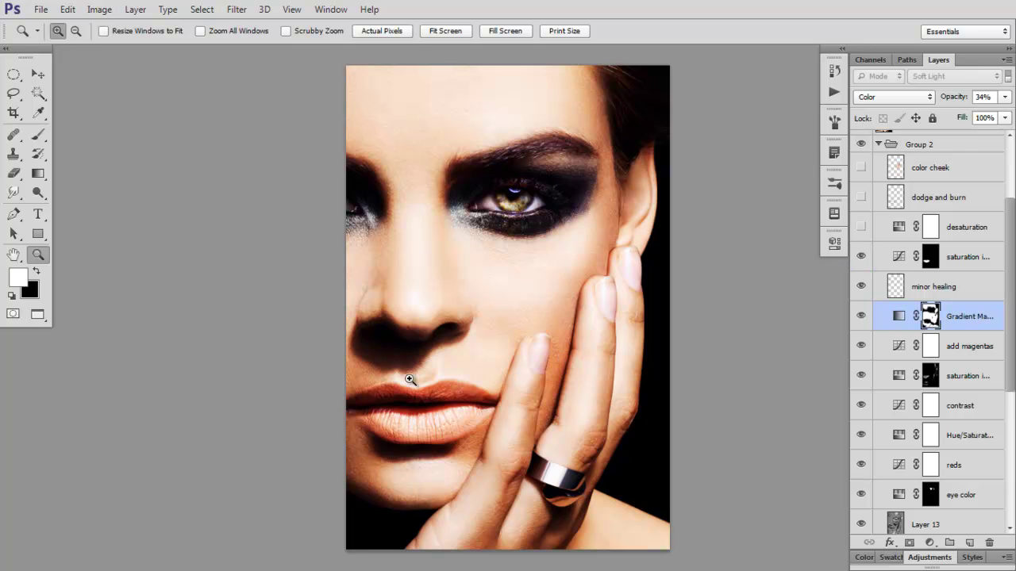
key(alt)
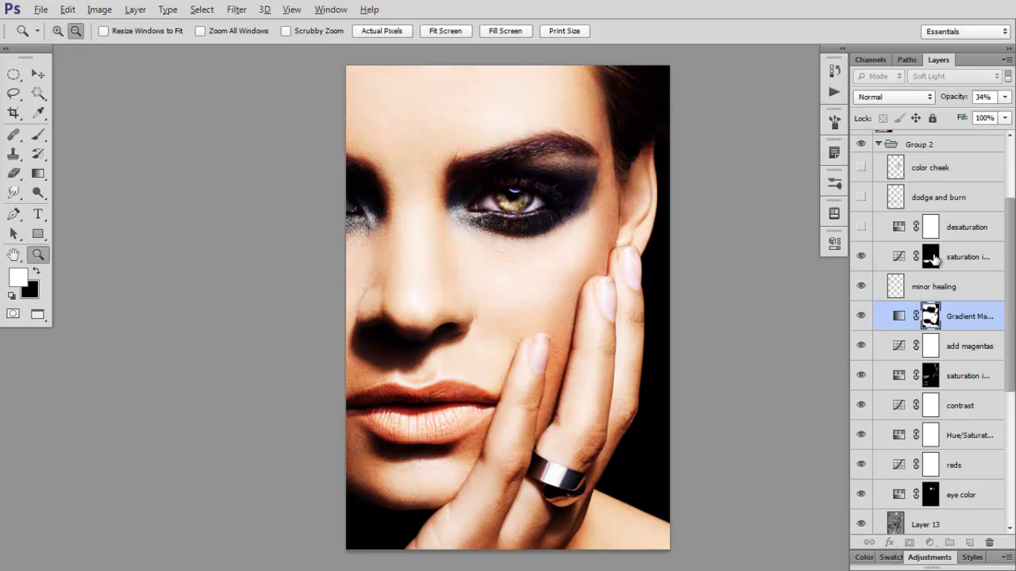
alt+click(930, 257)
alt+click(932, 262)
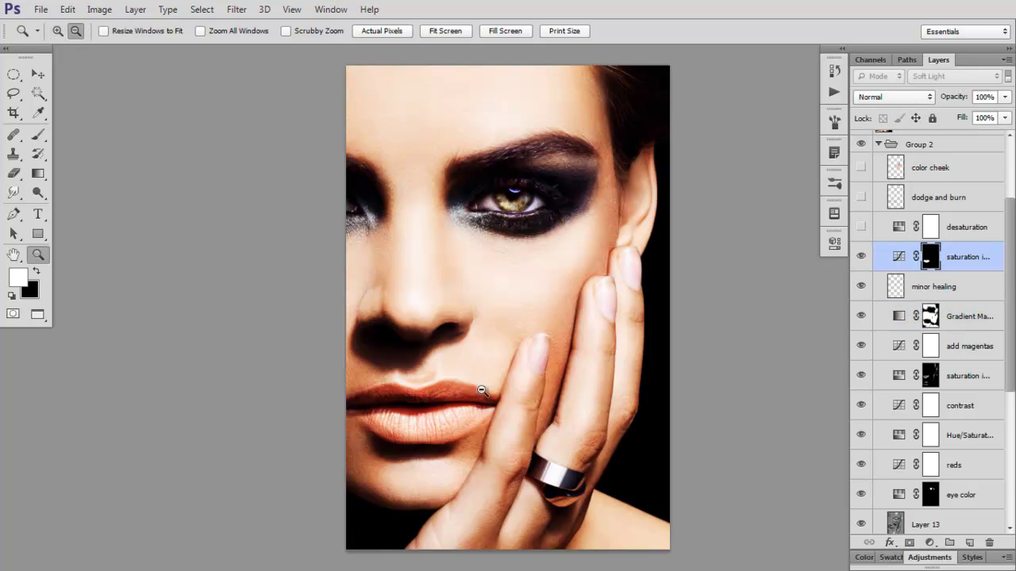
Step: View the RGB curve of the saturation Curves layer above minor healing and compare the portrait with that layer hidden and shown
click(861, 258)
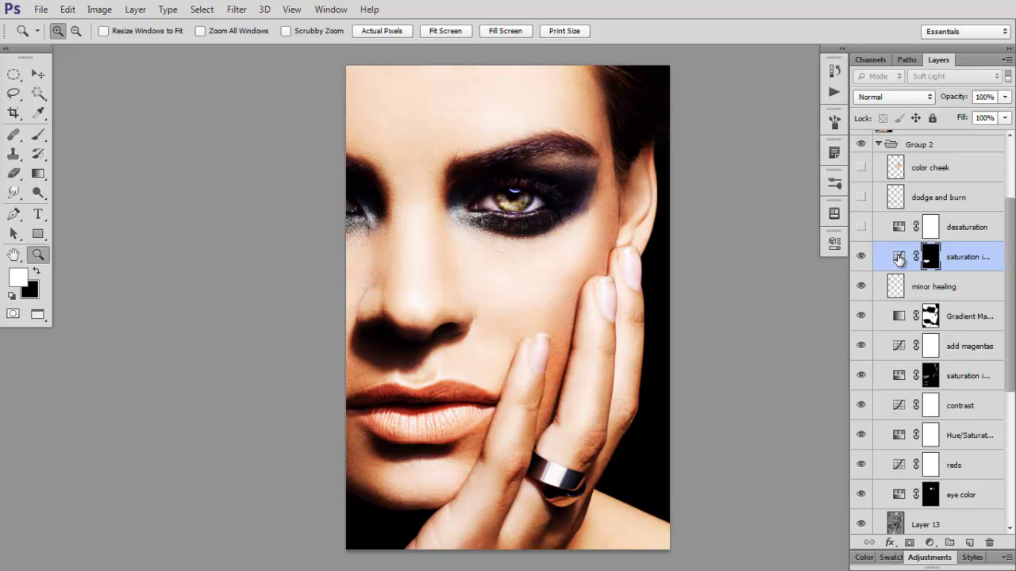
double_click(899, 258)
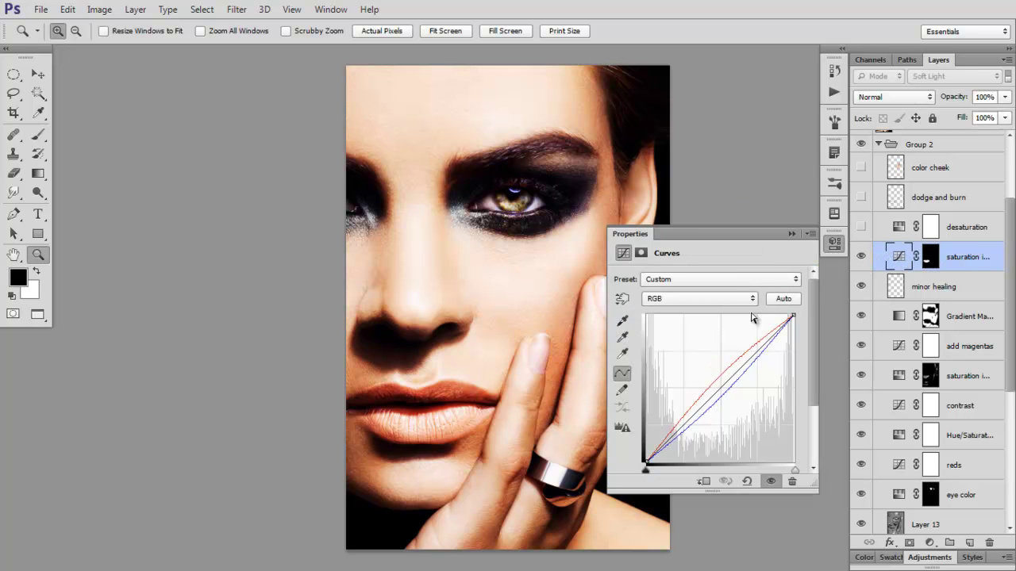
click(790, 234)
click(860, 258)
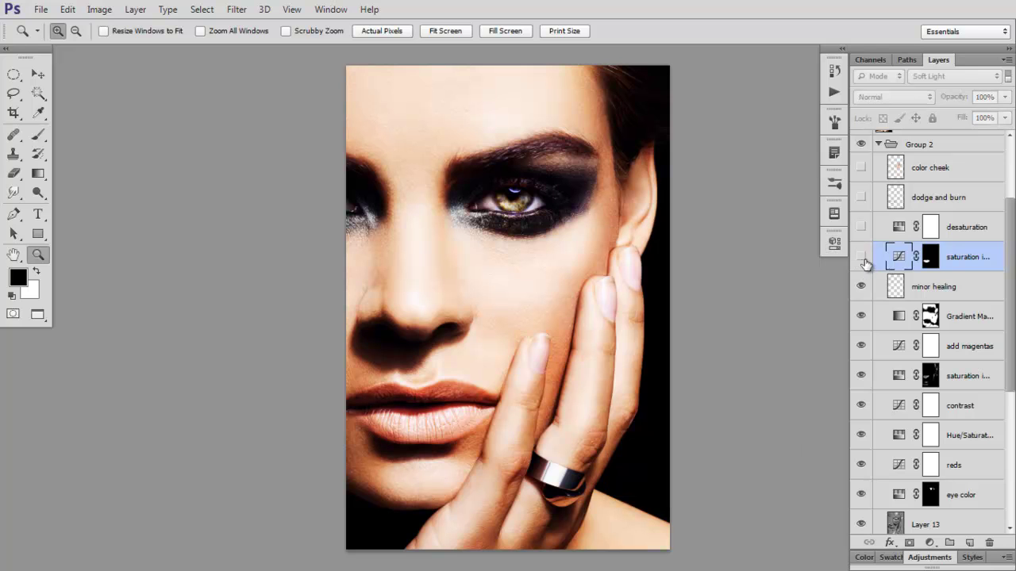
click(860, 258)
click(860, 258)
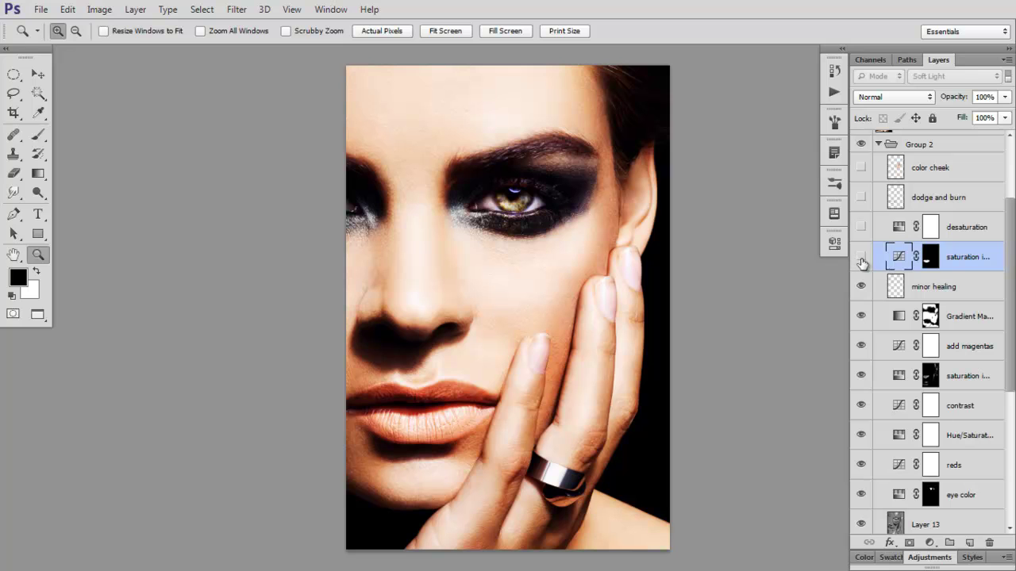
click(859, 258)
click(859, 258)
click(860, 258)
Step: Show the desaturation layer, view its adjustment settings and compare the portrait with the layer hidden and shown
click(861, 229)
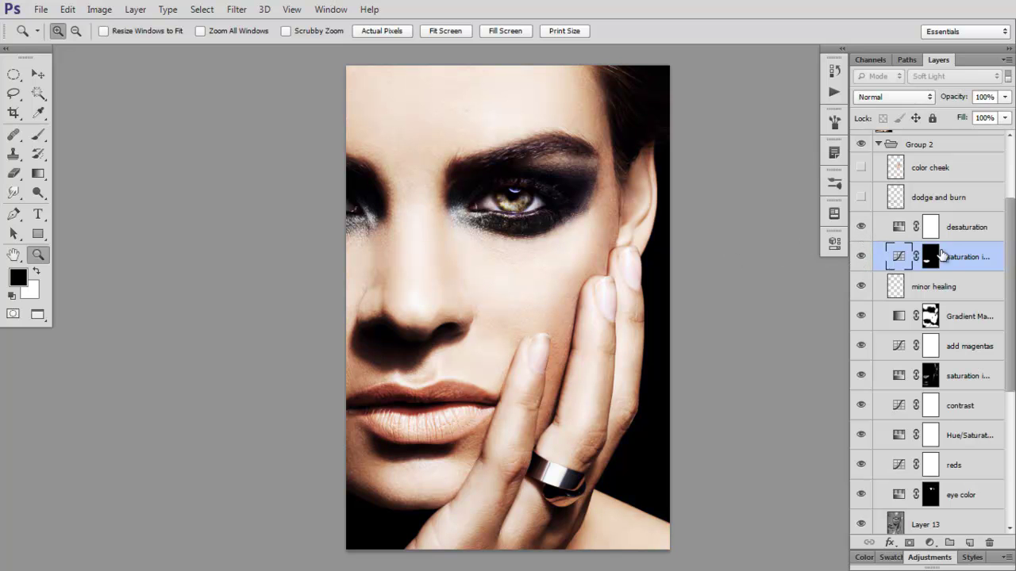
scroll(902, 256, up, 1)
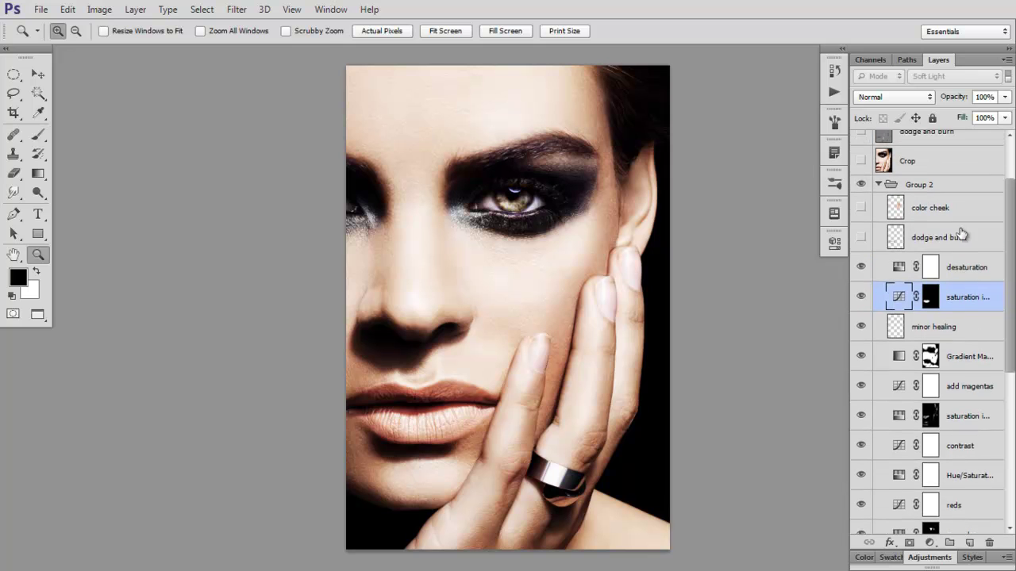
double_click(899, 267)
key(x)
click(789, 234)
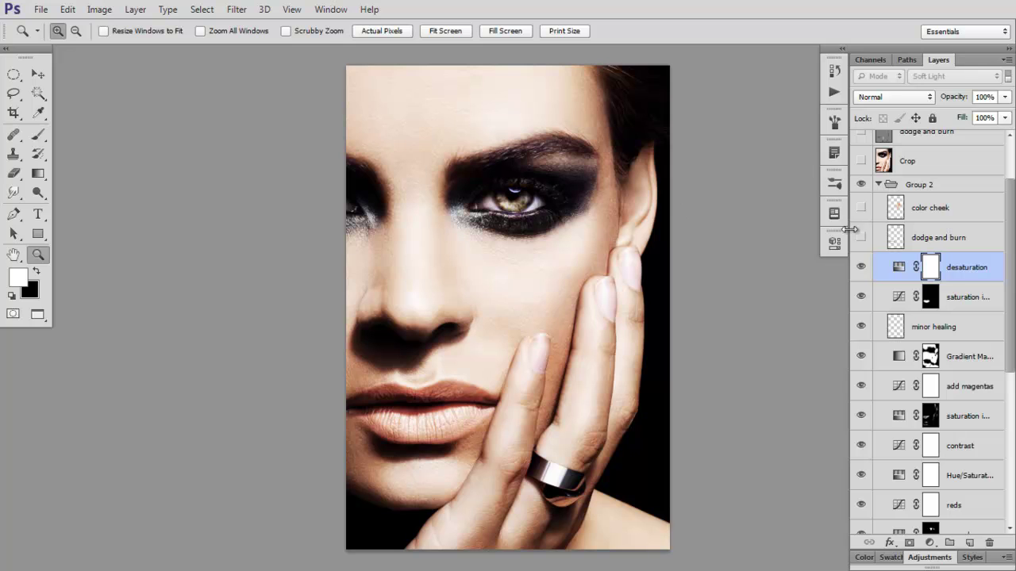
click(863, 268)
click(861, 268)
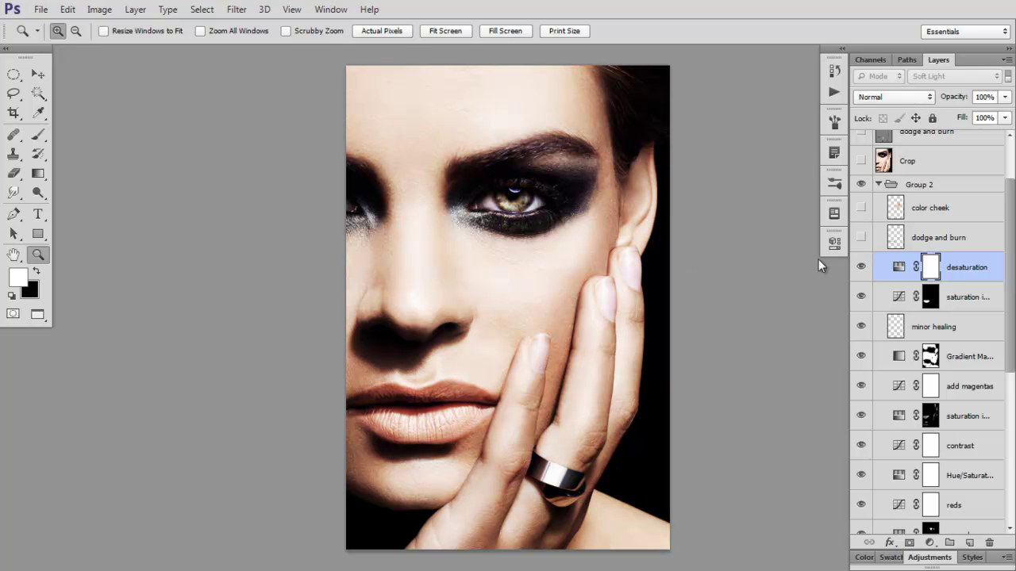
click(860, 270)
click(860, 267)
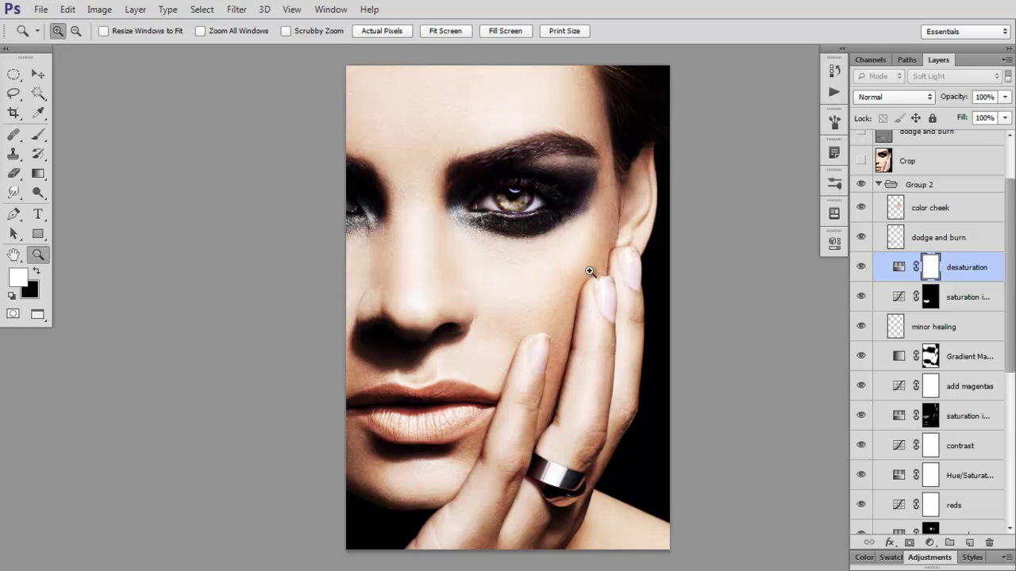
Step: Show the color cheek and dodge and burn layers in Group 2 and inspect the cheek and eye area up close
click(860, 208)
click(857, 239)
click(859, 239)
alt+click(860, 238)
alt+click(861, 238)
click(486, 357)
click(508, 294)
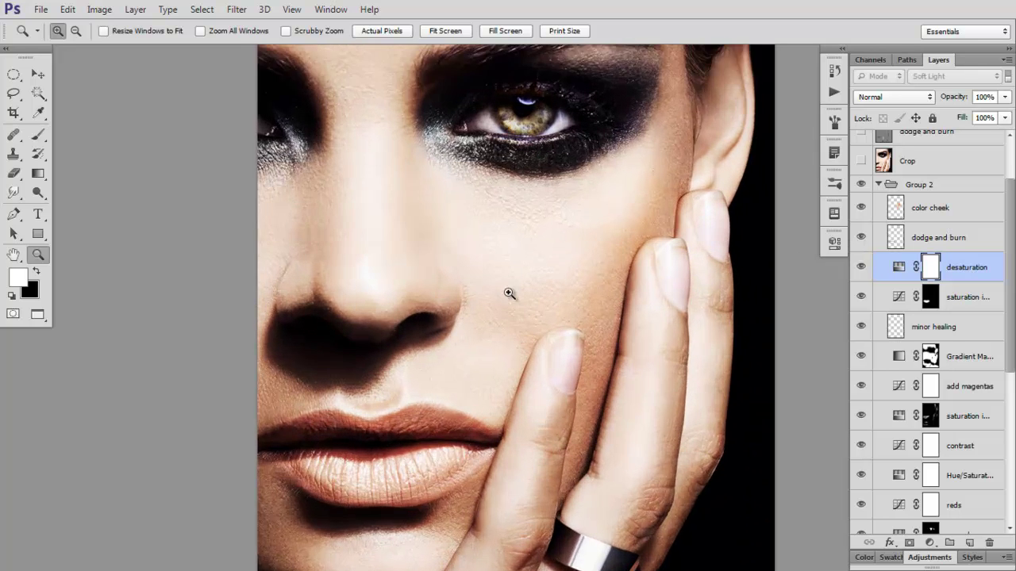
drag(551, 213, 543, 306)
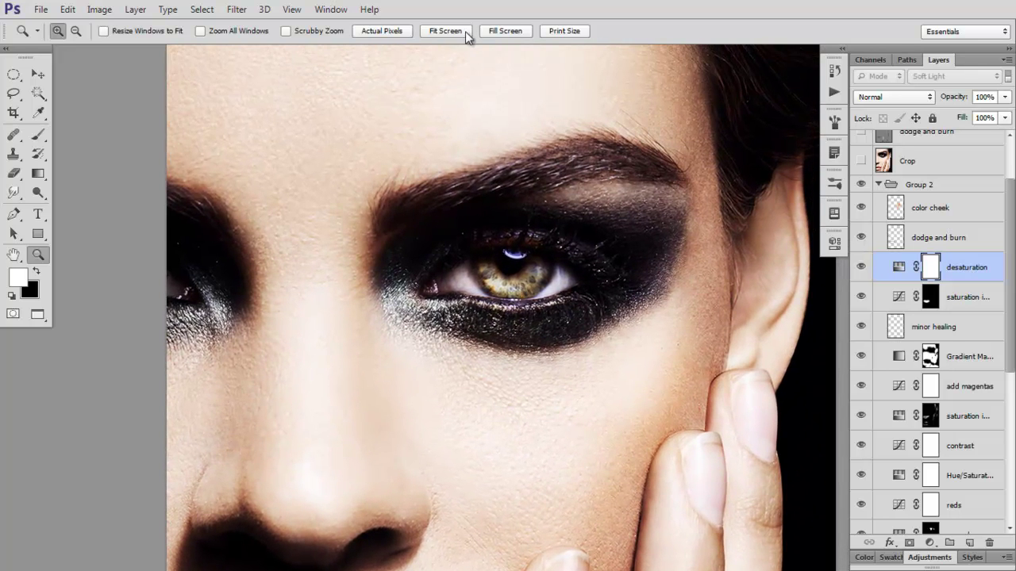
click(457, 32)
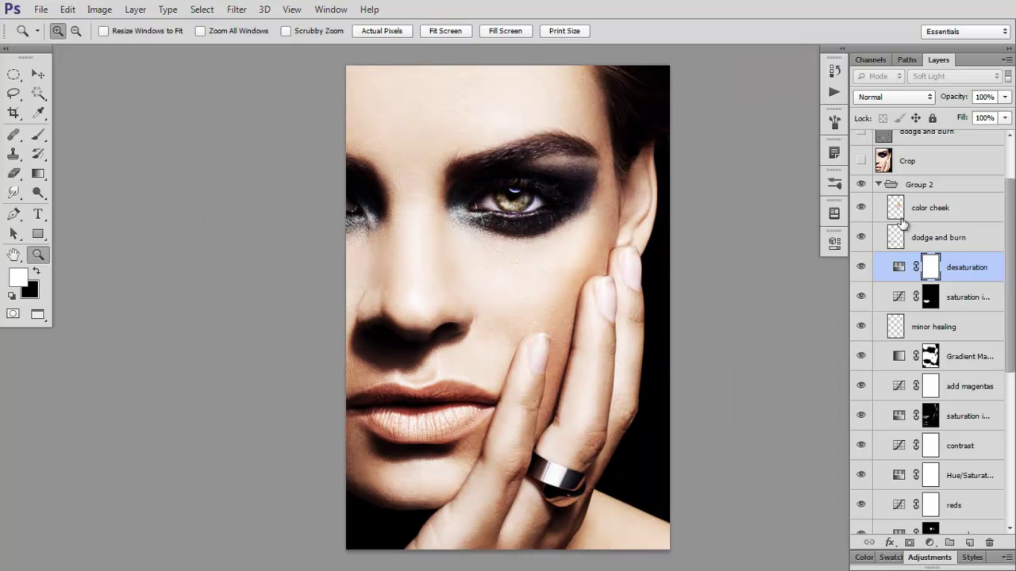
Step: Collapse Group 2 and compare the whole portrait with the group hidden and shown
click(878, 184)
click(860, 258)
click(860, 258)
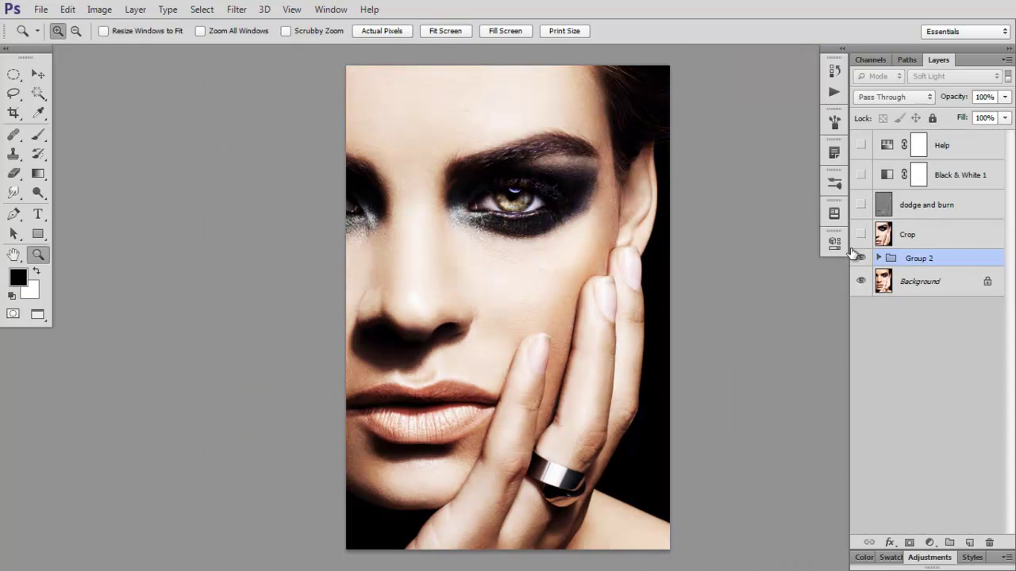
click(860, 258)
click(858, 258)
Step: Show the Crop, dodge and burn, and Black & White 1 layers above Group 2
click(861, 234)
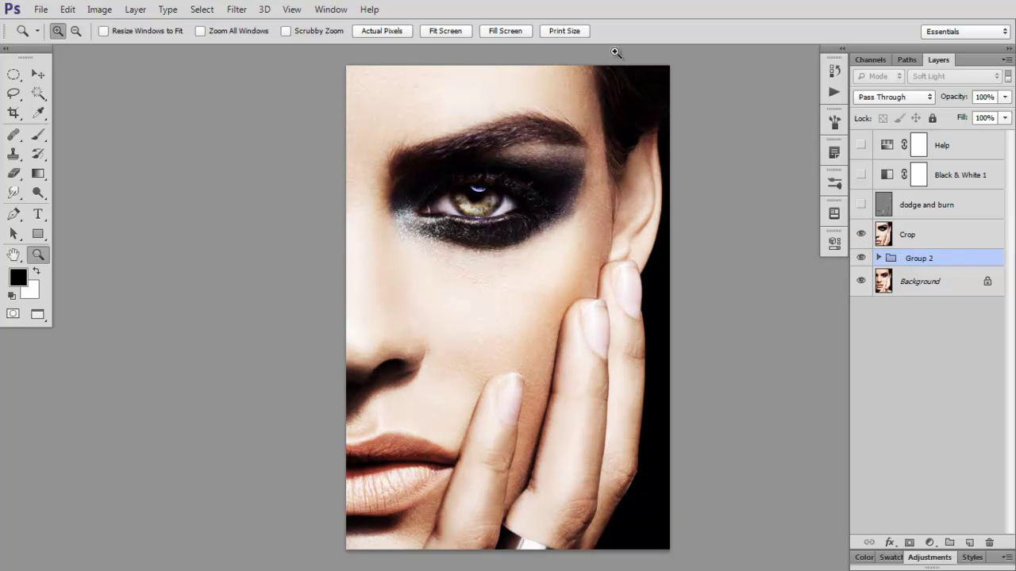
click(860, 204)
click(861, 174)
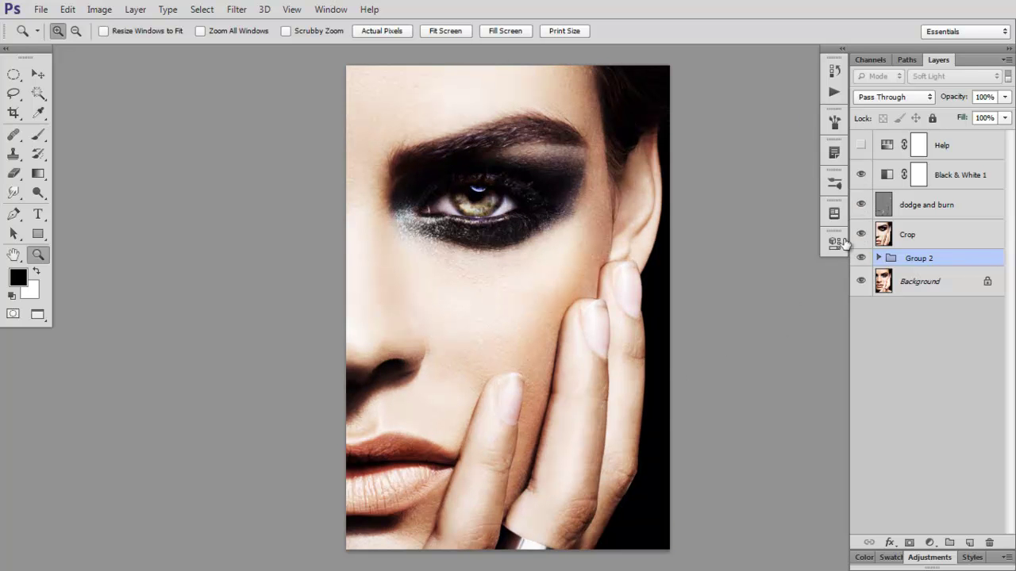
Step: Open the Black & White 1 adjustment's properties and examine its color sliders
double_click(891, 175)
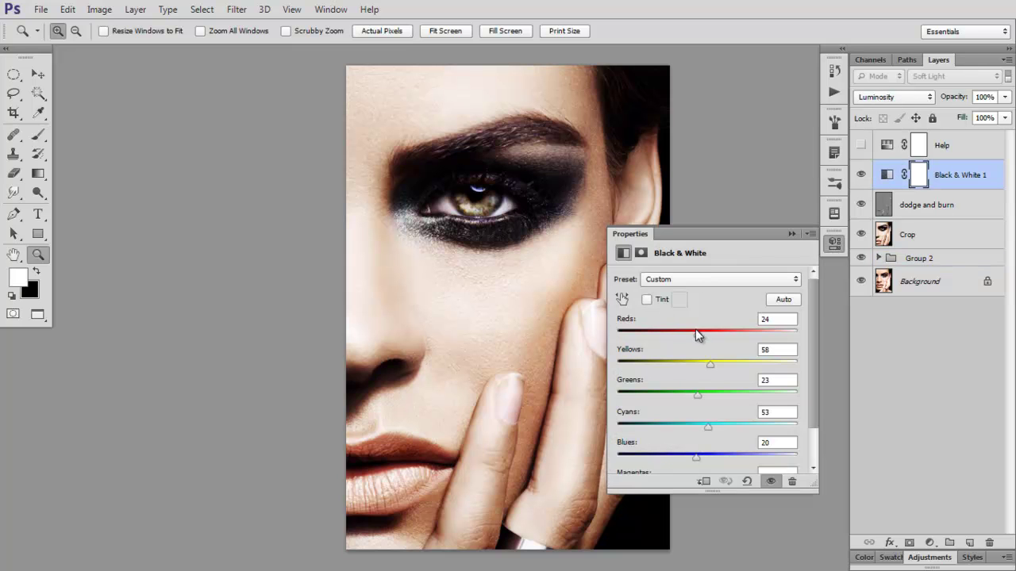
drag(666, 353, 658, 407)
drag(727, 365, 678, 371)
click(781, 300)
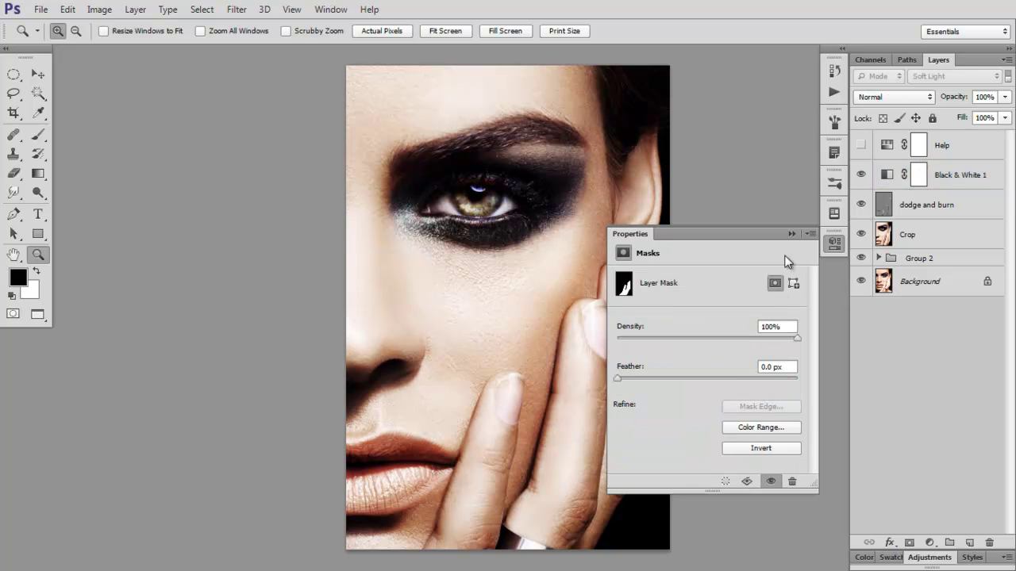
click(791, 234)
Step: Compare the cropped portrait with the Black & White 1 layer hidden and shown, leaving the layer selected and visible
click(862, 175)
click(861, 174)
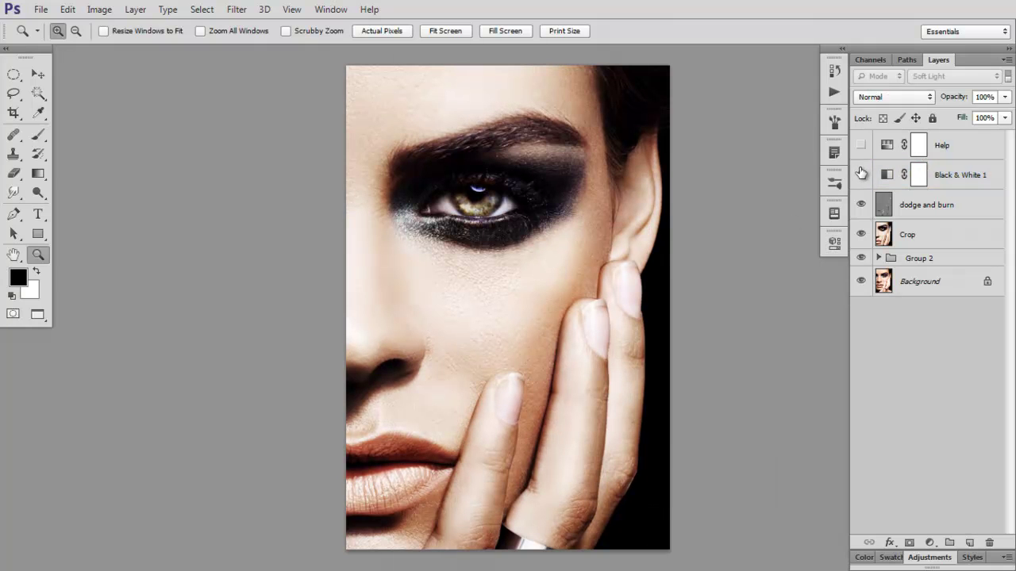
click(862, 174)
click(861, 174)
click(860, 174)
click(860, 175)
click(891, 181)
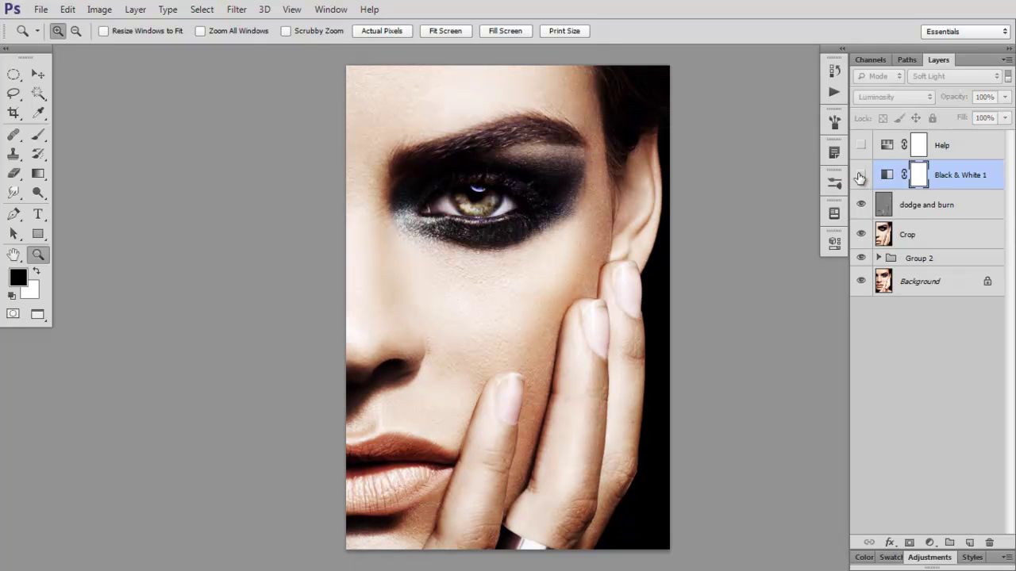
click(862, 174)
key(x)
click(862, 175)
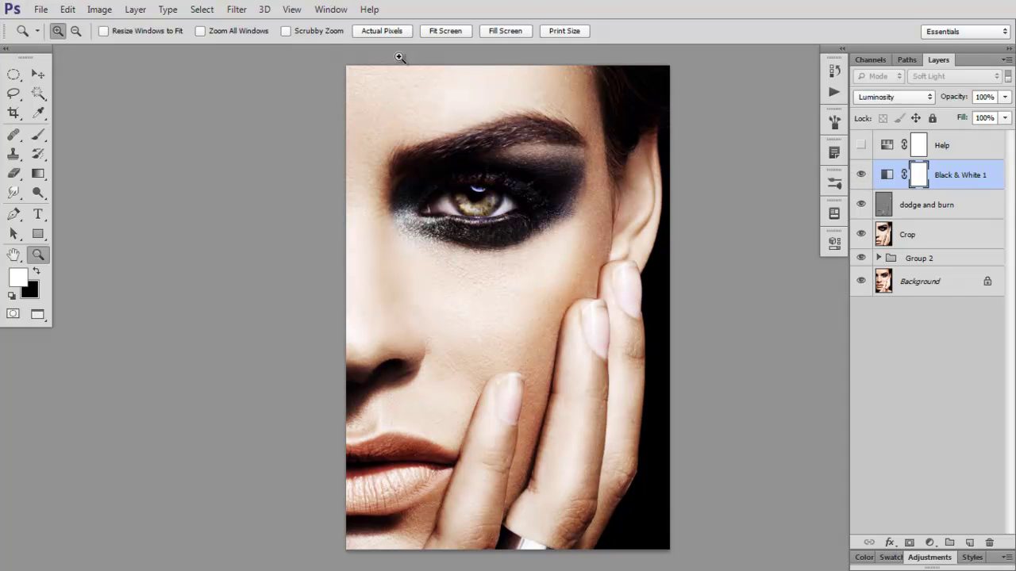
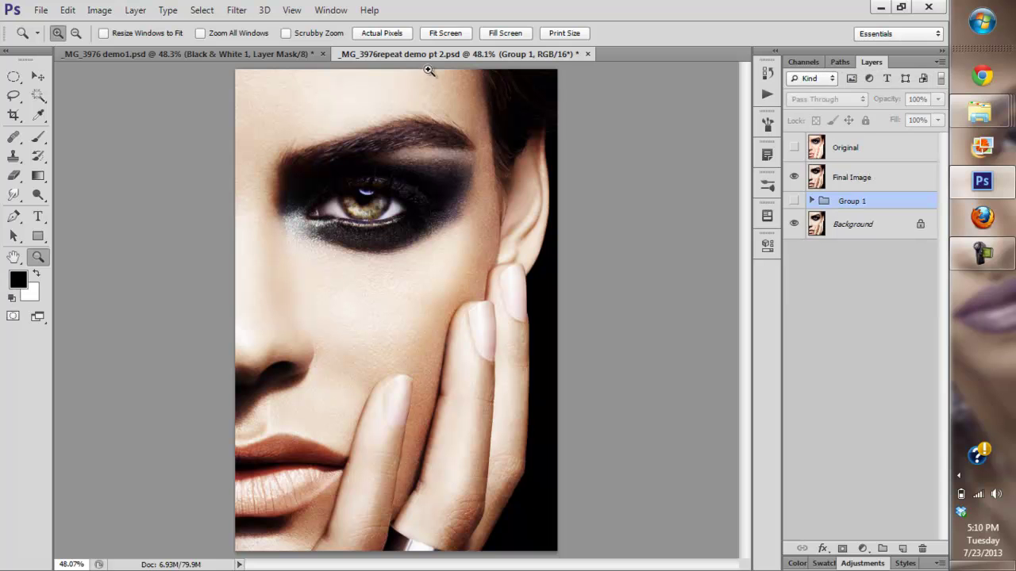
Step: Compare the portrait in _MG_3976 demo1.psd and _MG_3976repeat demo pt 2.psd, fitting the demo1 image to the screen
click(277, 54)
click(373, 54)
click(273, 55)
click(479, 249)
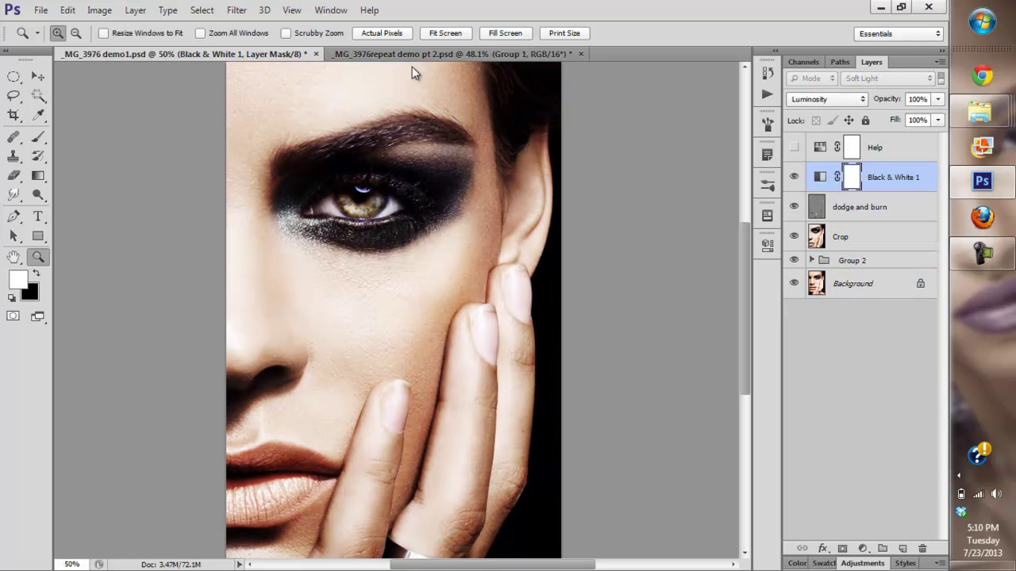
click(435, 33)
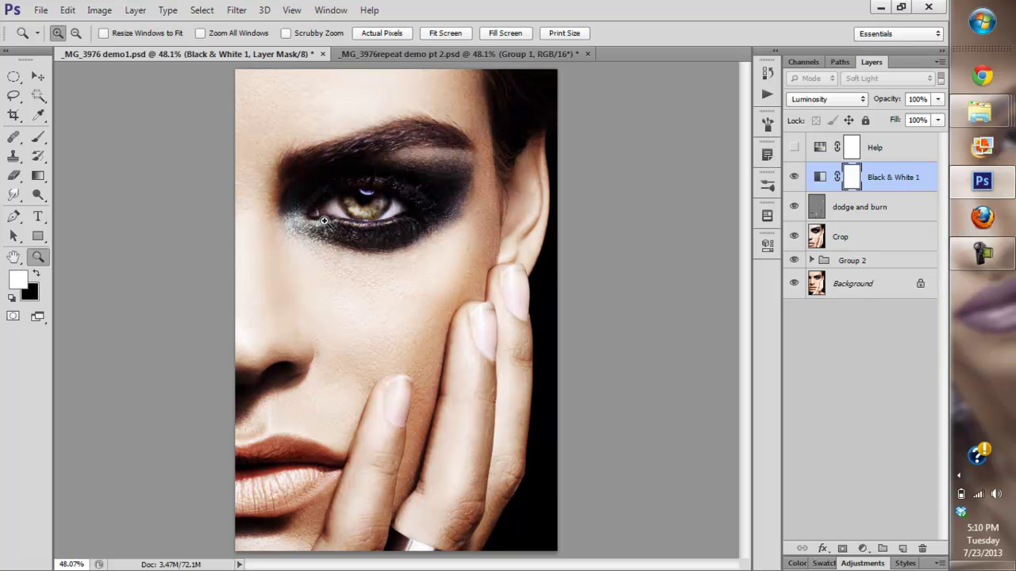
Step: Switch to _MG_3976repeat demo pt 2.psd and compare the portrait with the Final Image layer hidden and shown
click(396, 52)
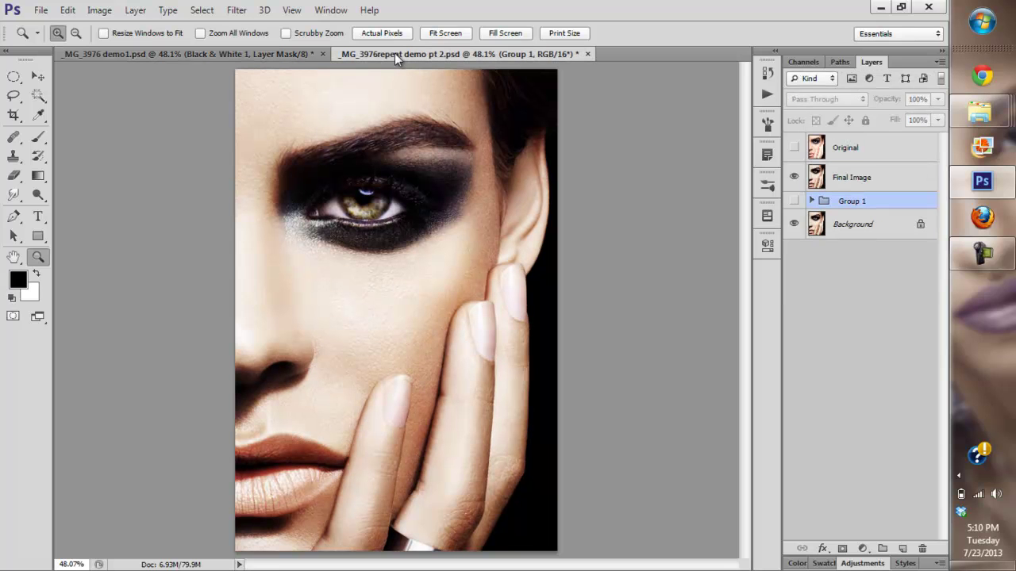
click(795, 177)
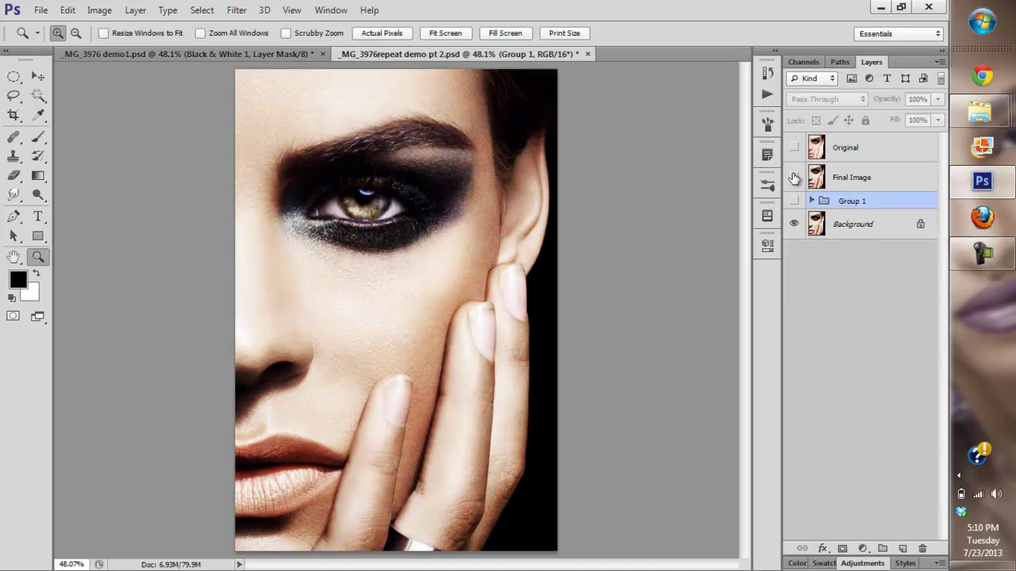
click(794, 177)
click(792, 179)
click(792, 179)
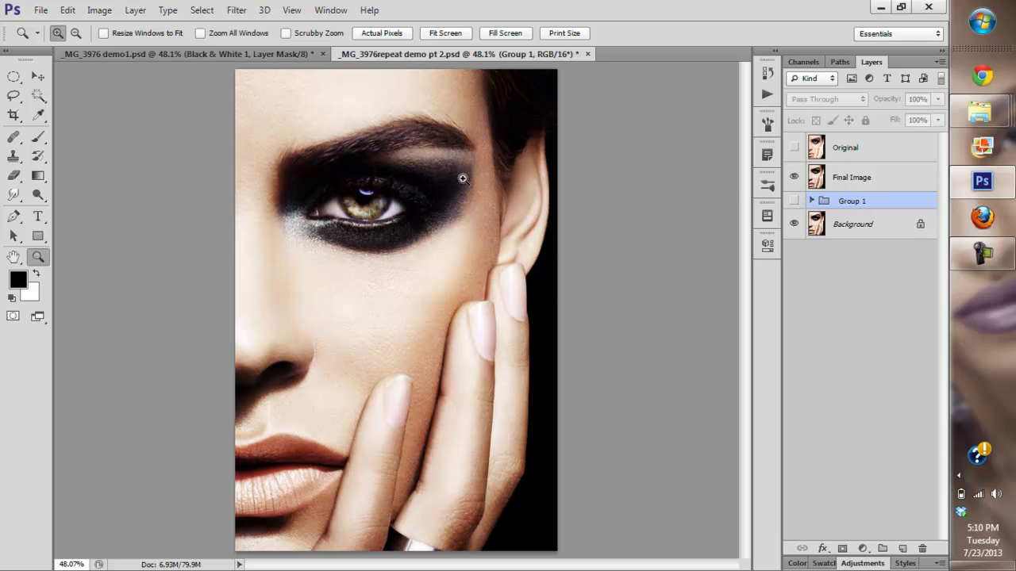
Step: Expand Group 1 and compare the Background layer alone with the final image
click(813, 201)
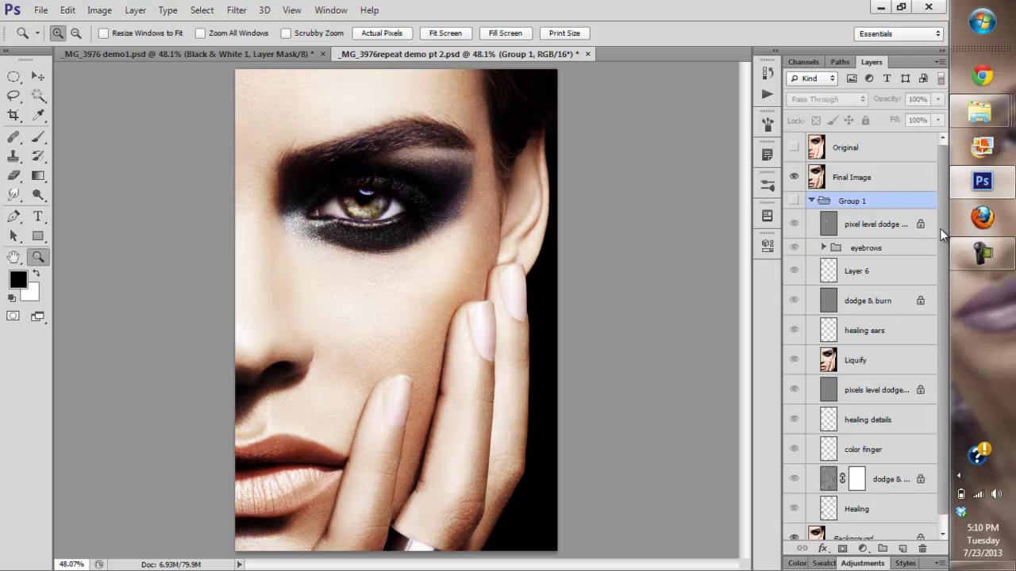
scroll(939, 228, down, 1)
alt+click(794, 525)
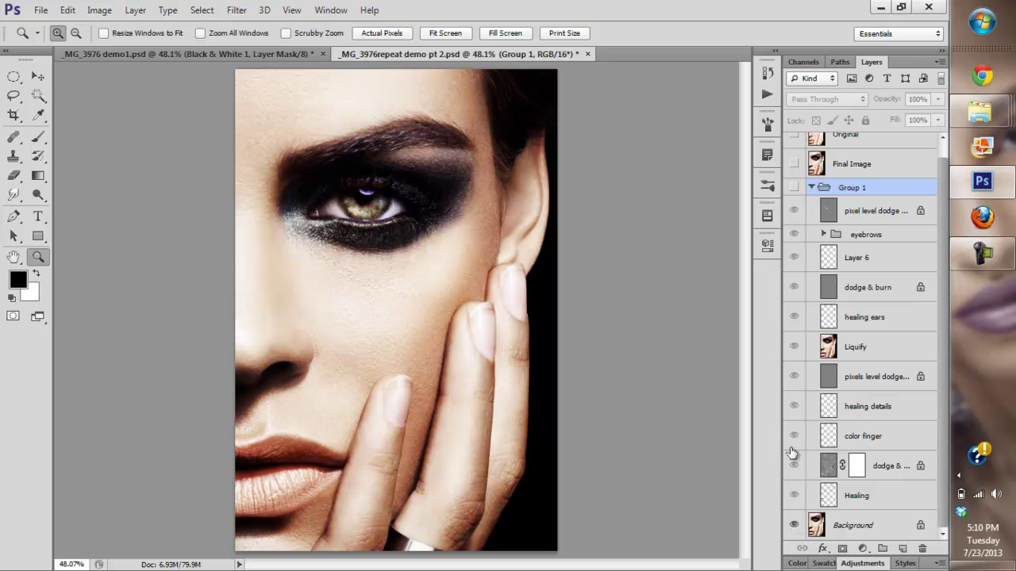
alt+click(791, 534)
alt+click(791, 534)
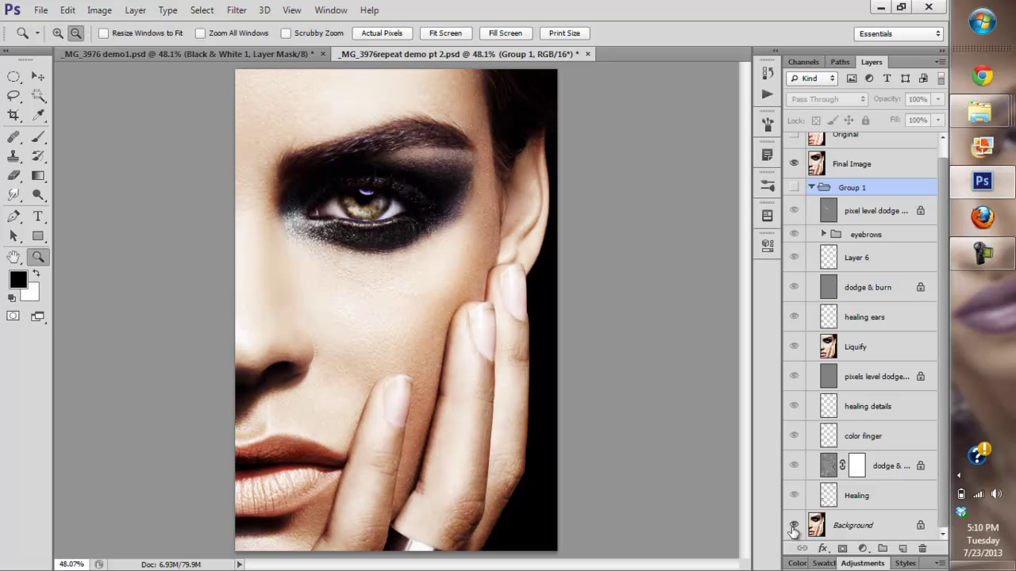
alt+click(794, 527)
alt+click(794, 528)
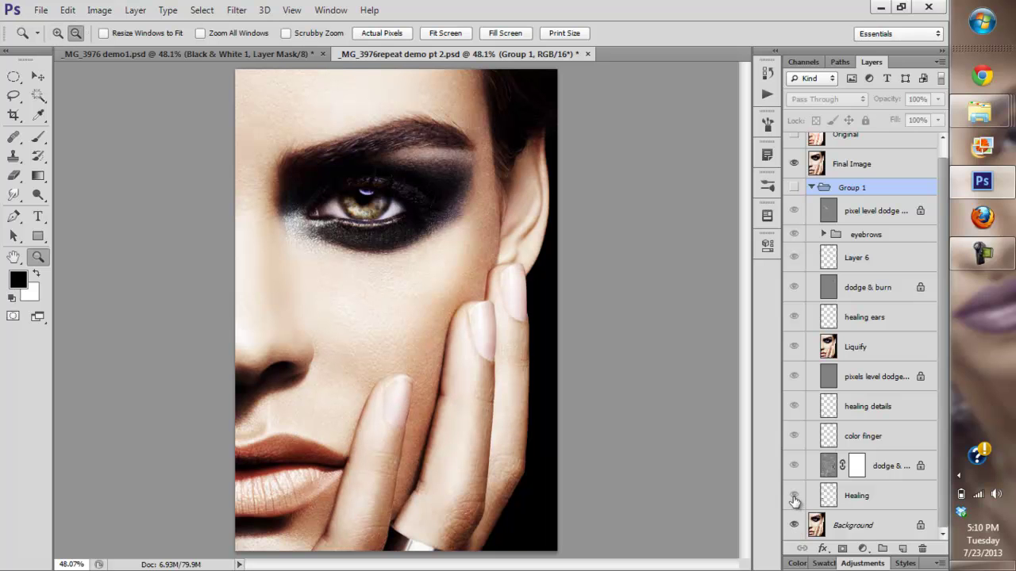
Step: Reveal the Healing layer above the Background and compare the lips and fingers at 100% with it hidden and shown
alt+click(795, 497)
alt+click(793, 497)
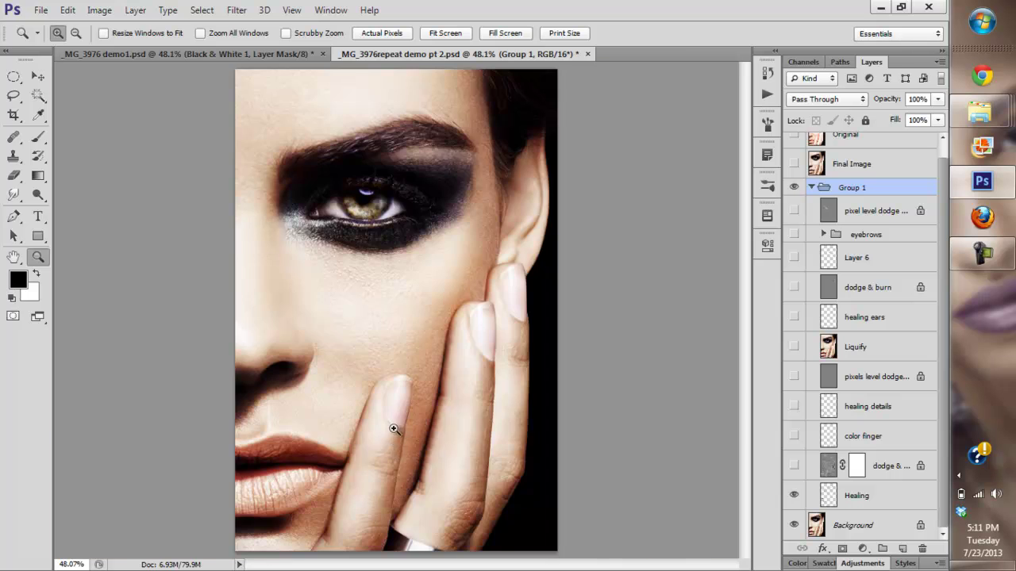
drag(393, 429, 399, 420)
click(382, 33)
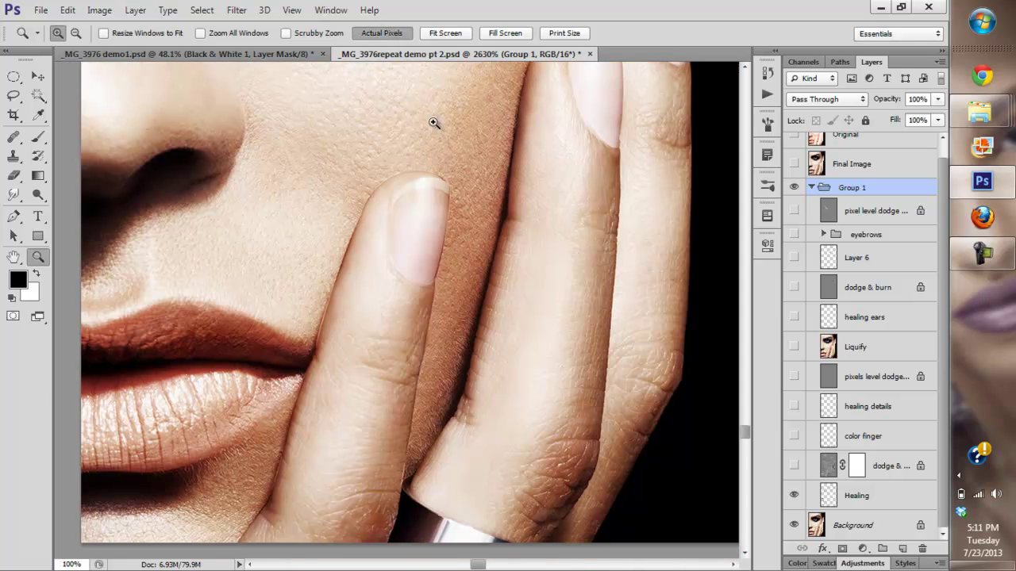
scroll(392, 283, up, 3)
scroll(543, 395, down, 4)
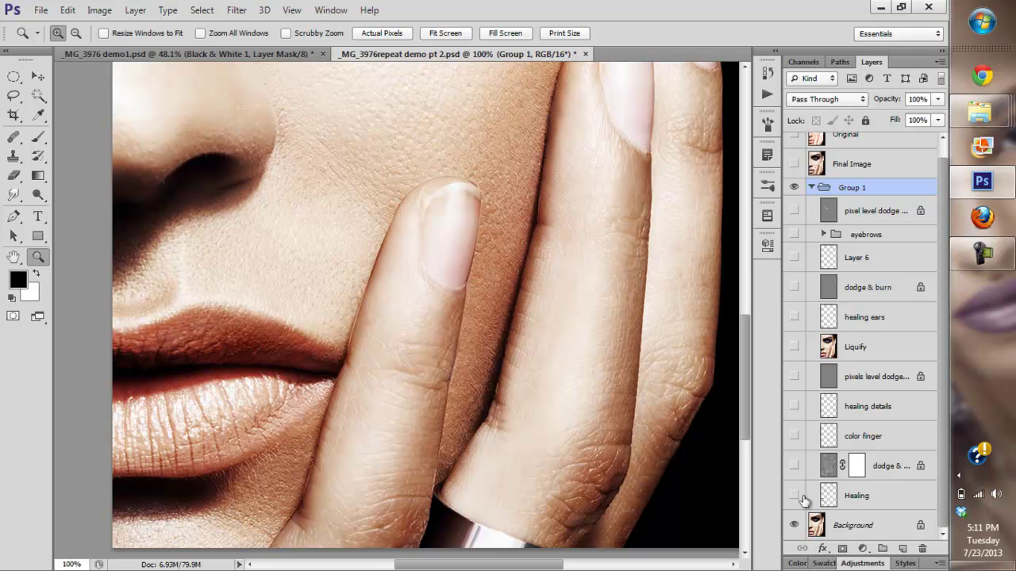
click(794, 496)
scroll(641, 401, up, 3)
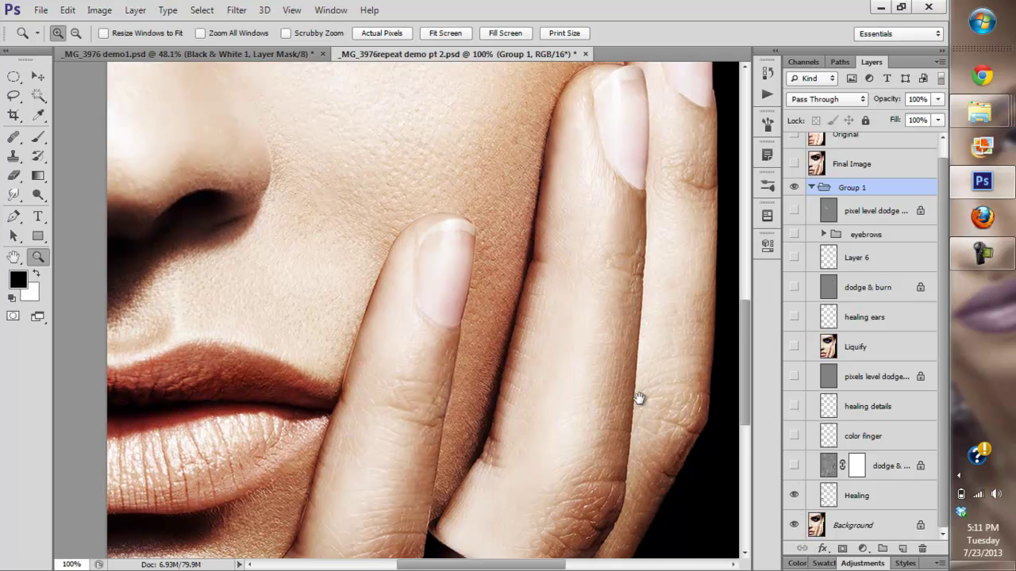
scroll(687, 428, up, 3)
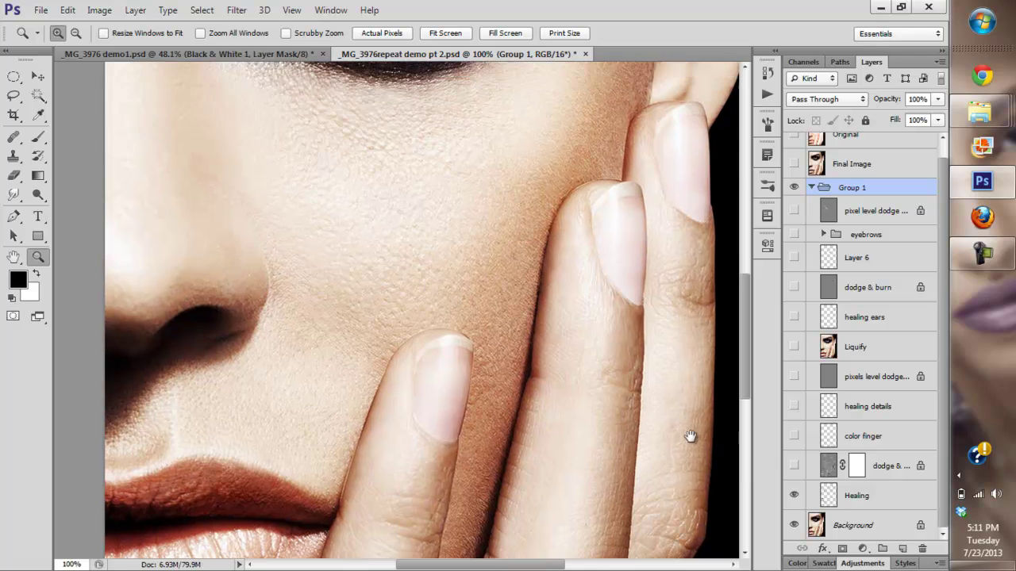
Step: Compare the cheek and nose area at 100% with the Healing layer hidden and shown
drag(684, 423, 677, 424)
click(795, 496)
click(794, 496)
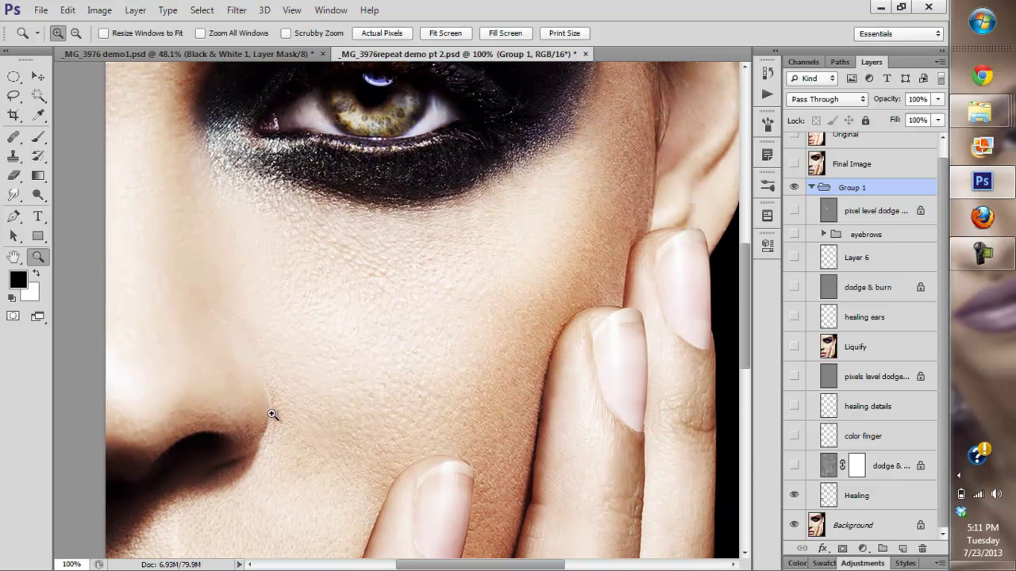
drag(361, 357, 483, 355)
click(397, 33)
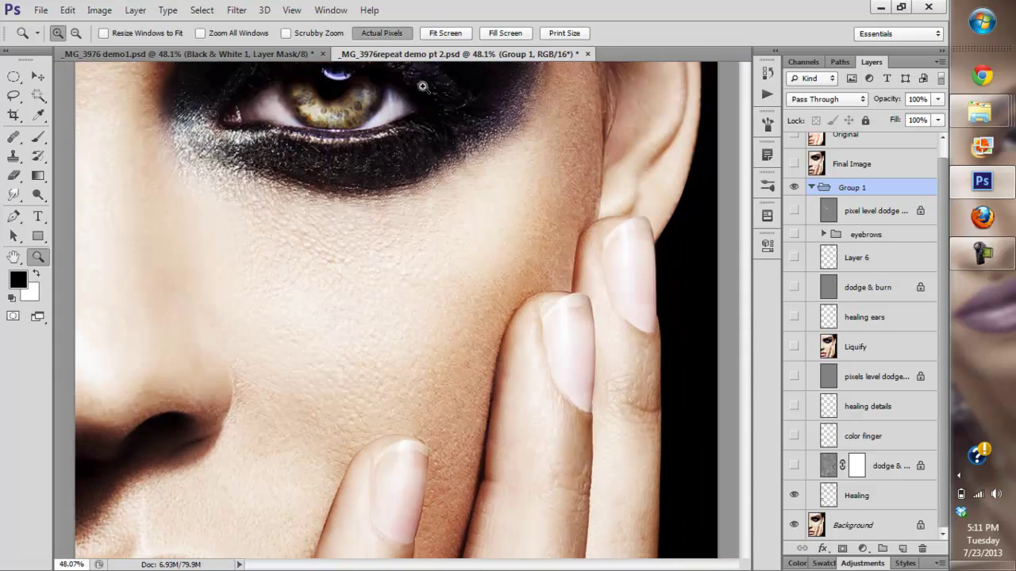
drag(429, 239, 462, 218)
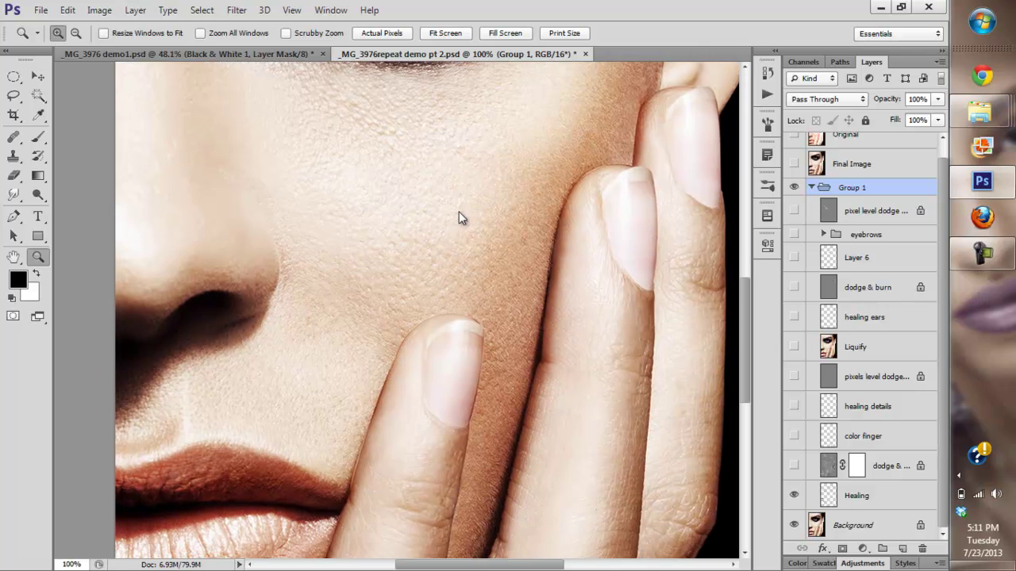
click(793, 495)
Step: Compare the eye, brow and forehead at 100% with the Healing layer hidden and shown
scroll(650, 365, up, 10)
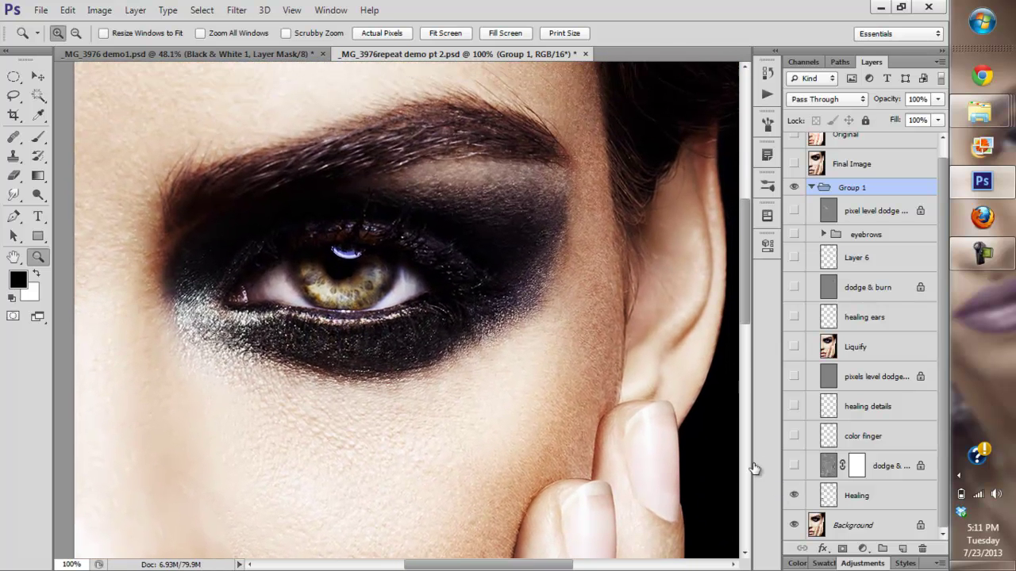
click(793, 495)
drag(711, 440, 730, 458)
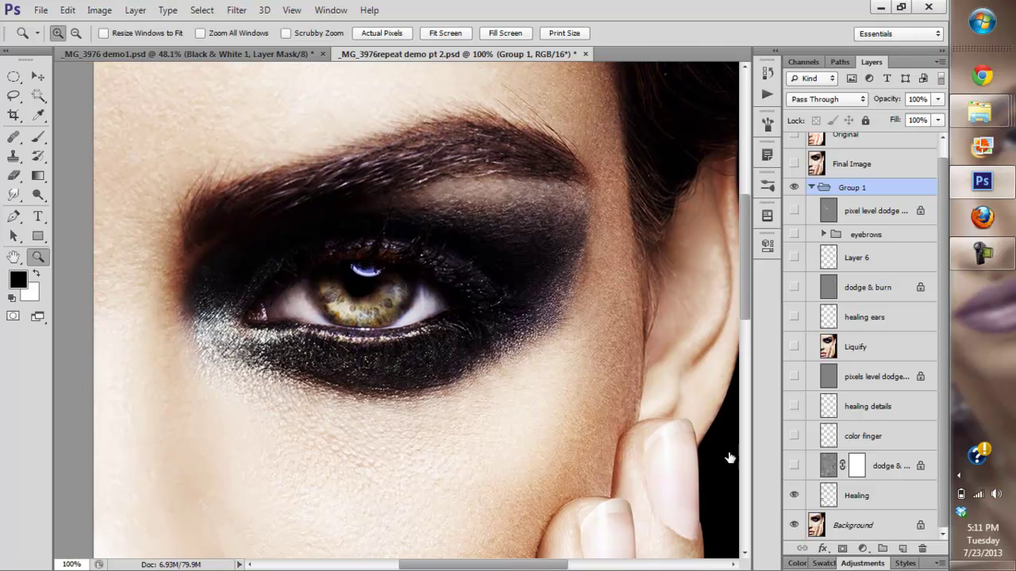
click(793, 495)
drag(420, 154, 462, 183)
click(396, 35)
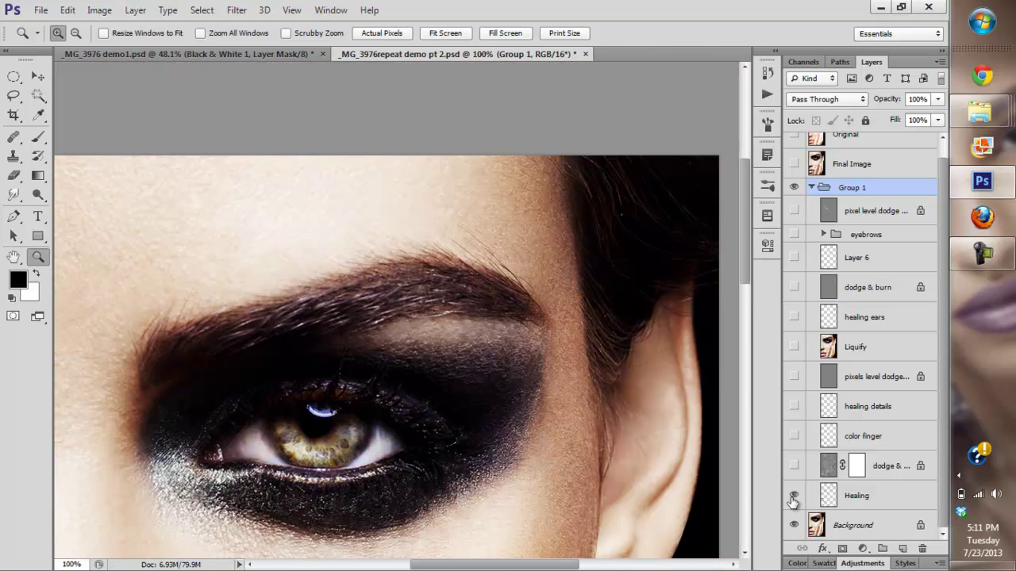
click(793, 496)
click(795, 497)
Step: Compare the healed portrait with the one in _MG_3976 demo1.psd, then return and fit the repeat demo pt 2 image to the screen
alt+click(554, 407)
alt+click(554, 405)
drag(537, 439, 562, 397)
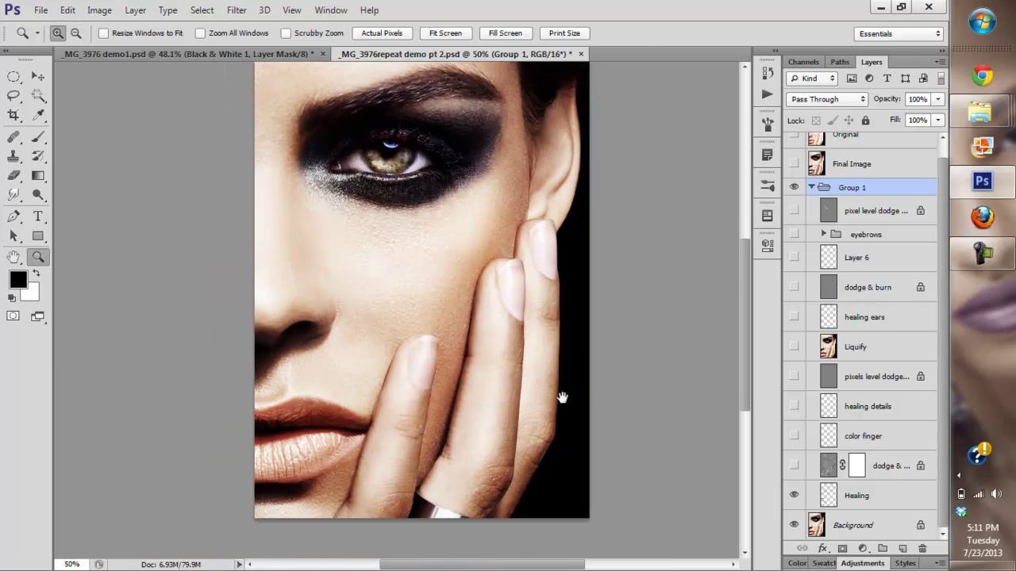
scroll(562, 397, down, 3)
click(239, 52)
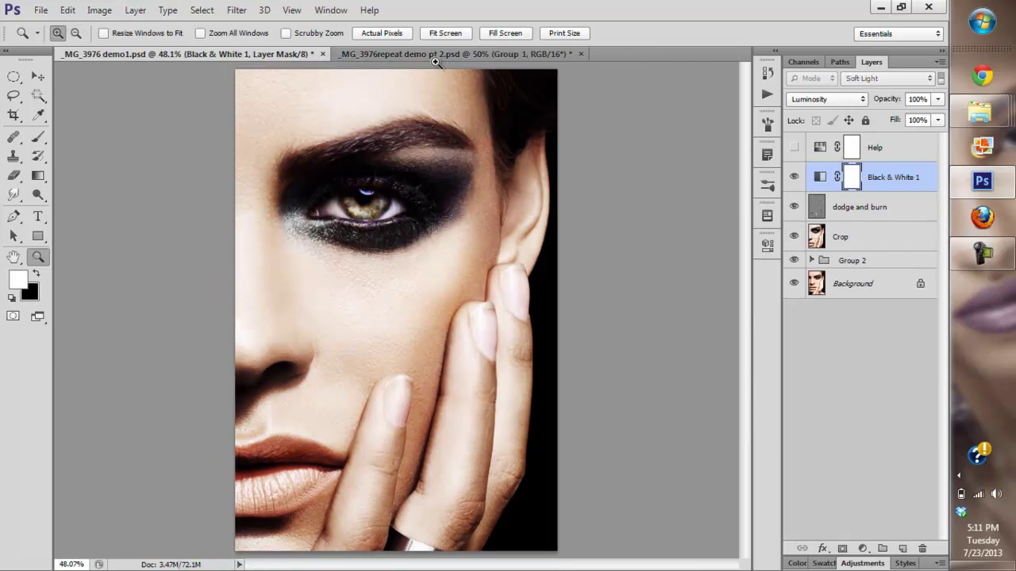
click(434, 57)
click(445, 33)
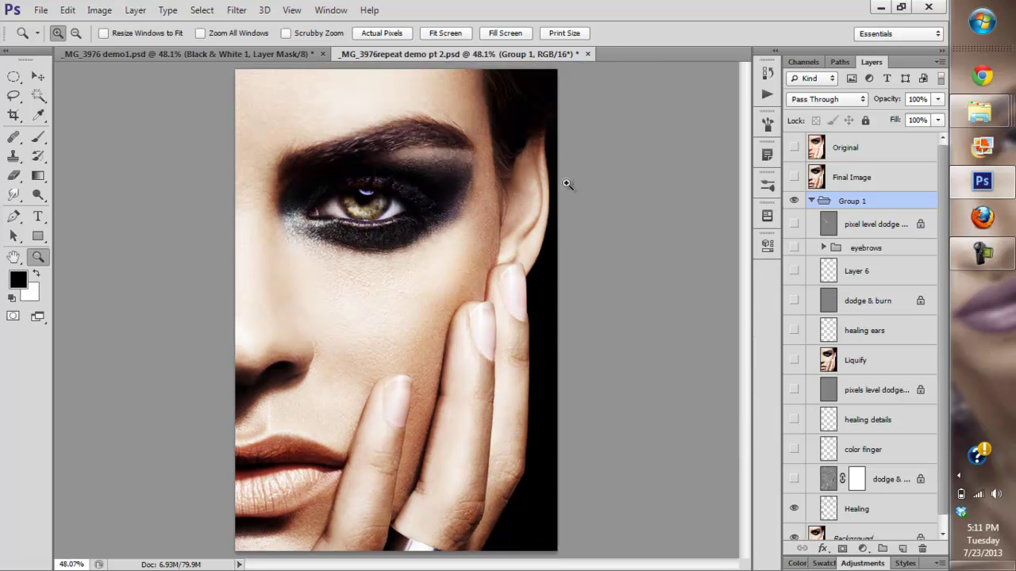
Step: Compare the portrait with the Original layer, and check the hand with the Healing layer hidden and shown
click(794, 147)
click(794, 147)
click(539, 436)
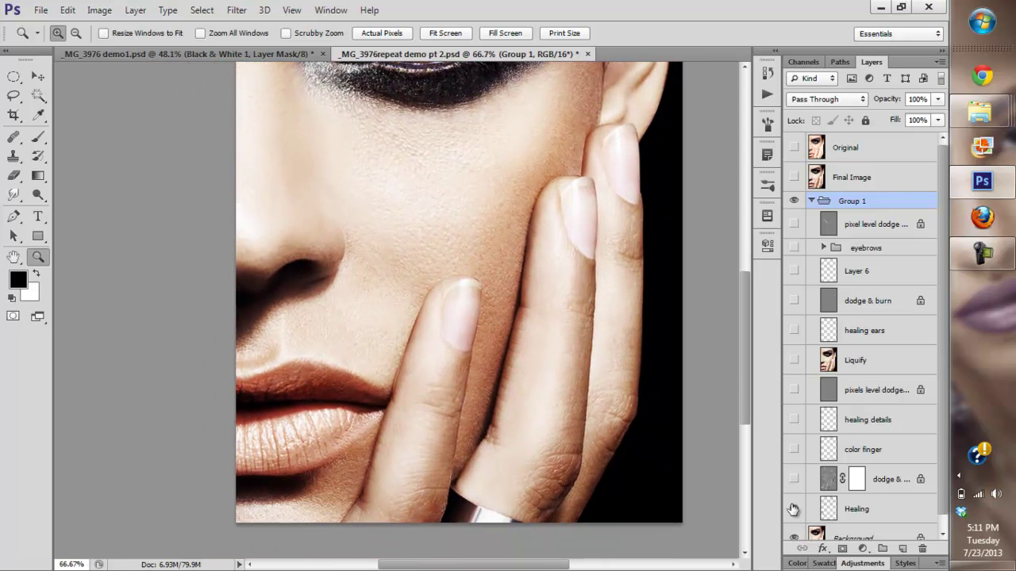
click(794, 509)
Step: Reveal the dodge & burn layer above Healing, isolate it, and examine its light and dark strokes across the face and hand
click(794, 479)
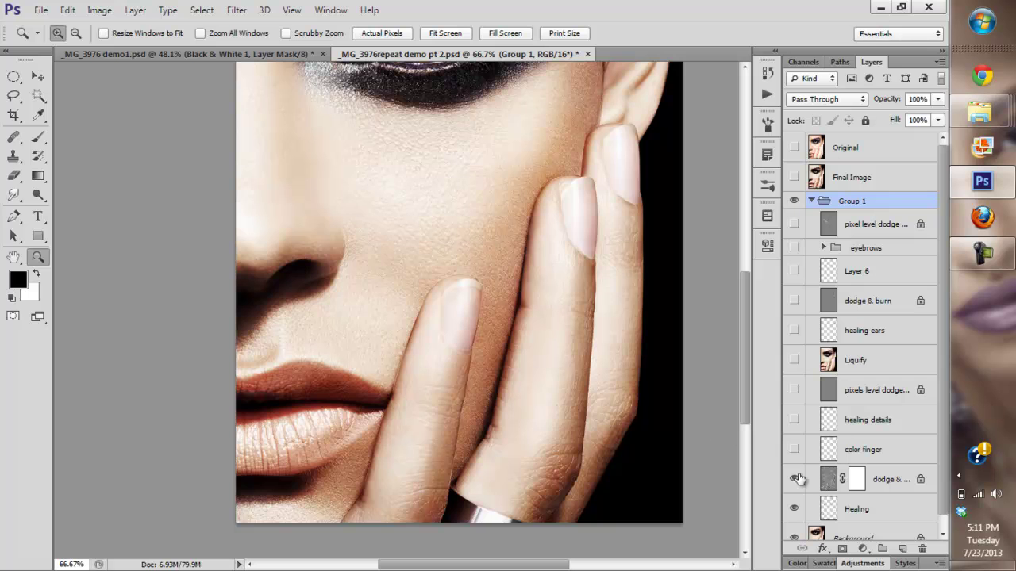
alt+click(793, 479)
drag(599, 314, 591, 428)
drag(445, 210, 442, 285)
mouse_move(448, 192)
mouse_down()
mouse_move(450, 274)
mouse_move(460, 171)
mouse_up()
click(451, 299)
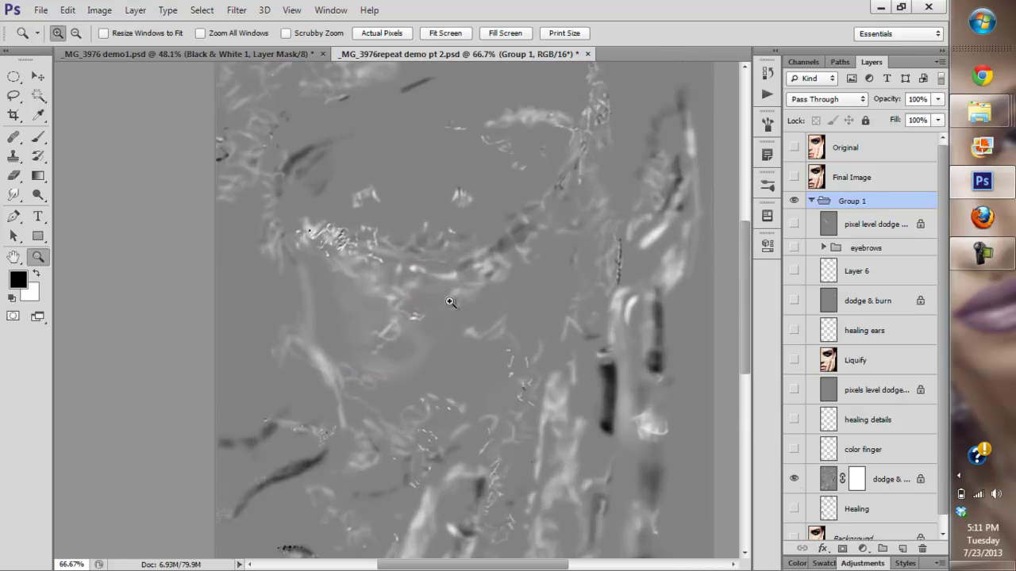
click(452, 317)
alt+click(462, 349)
alt+click(469, 353)
alt+click(475, 365)
alt+click(480, 375)
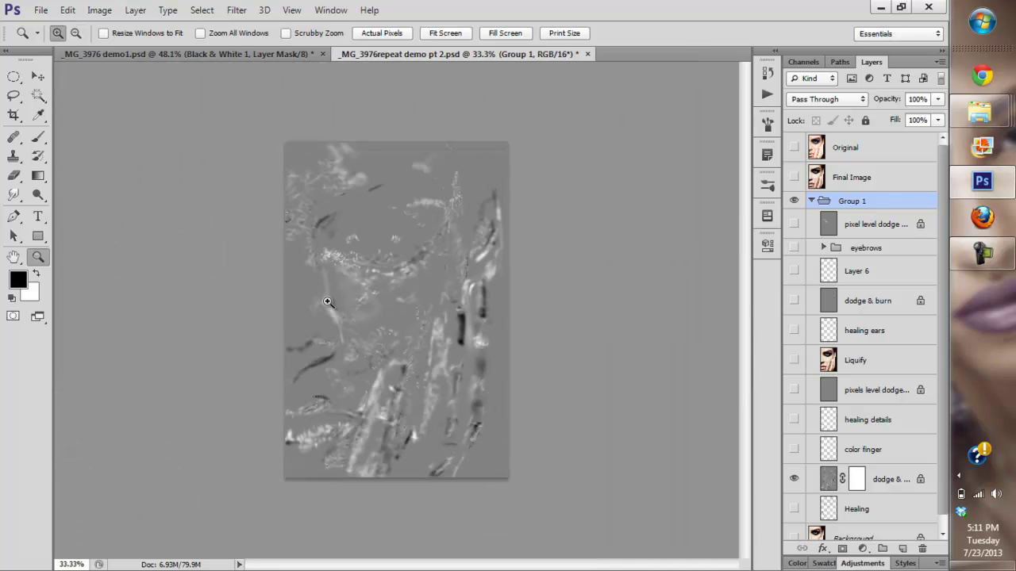
click(397, 379)
Step: Show the Healing and Background layers beneath dodge & burn, and compare the whole portrait with dodge & burn hidden and shown
click(794, 509)
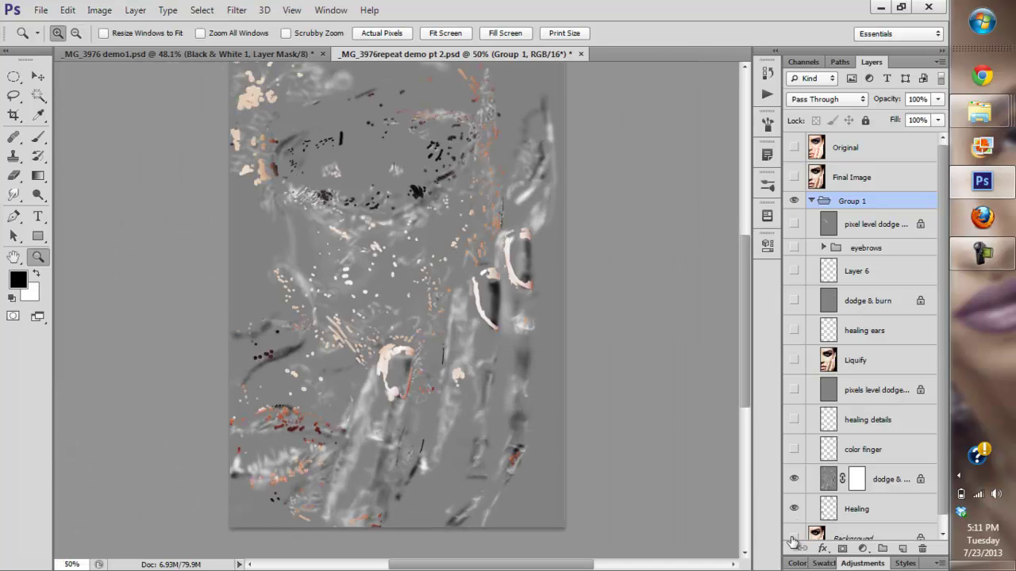
click(794, 537)
click(794, 479)
click(794, 480)
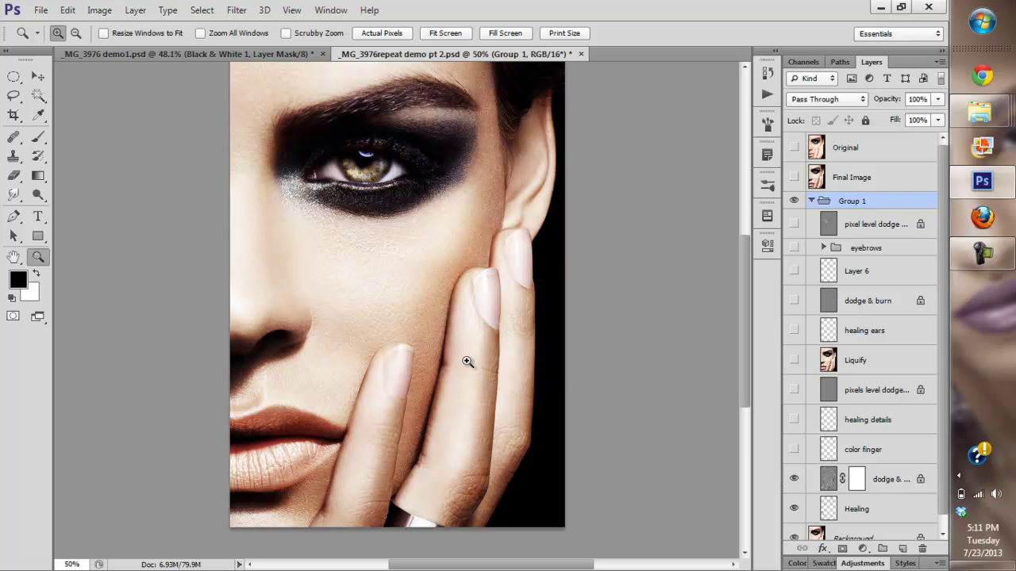
Step: Compare the cheek and fingers up close with the dodge & burn layer above Healing hidden and shown
click(404, 333)
click(792, 481)
click(791, 480)
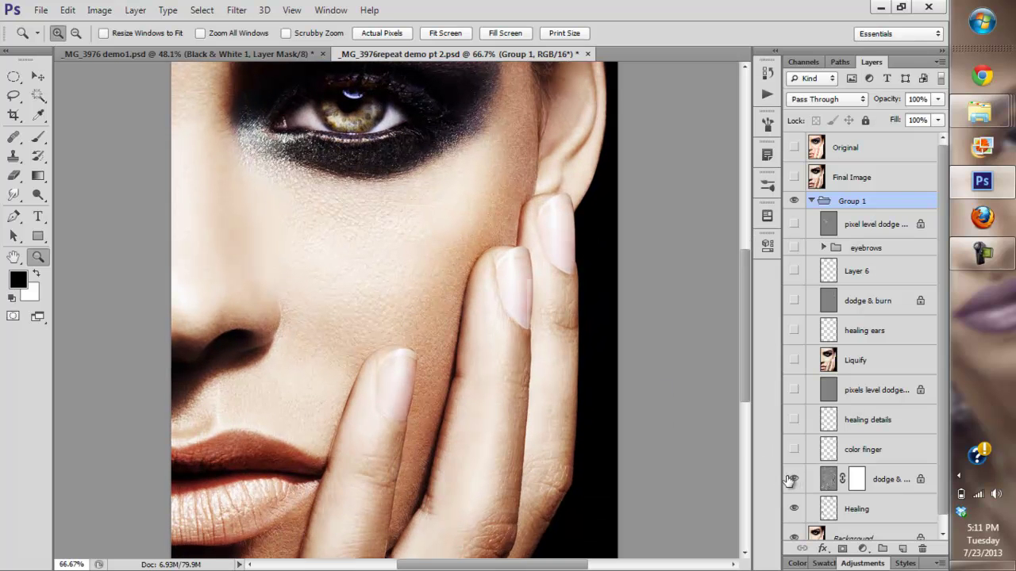
click(792, 480)
click(792, 481)
mouse_move(669, 486)
mouse_down()
mouse_move(687, 446)
mouse_move(678, 433)
mouse_up()
click(792, 484)
click(790, 484)
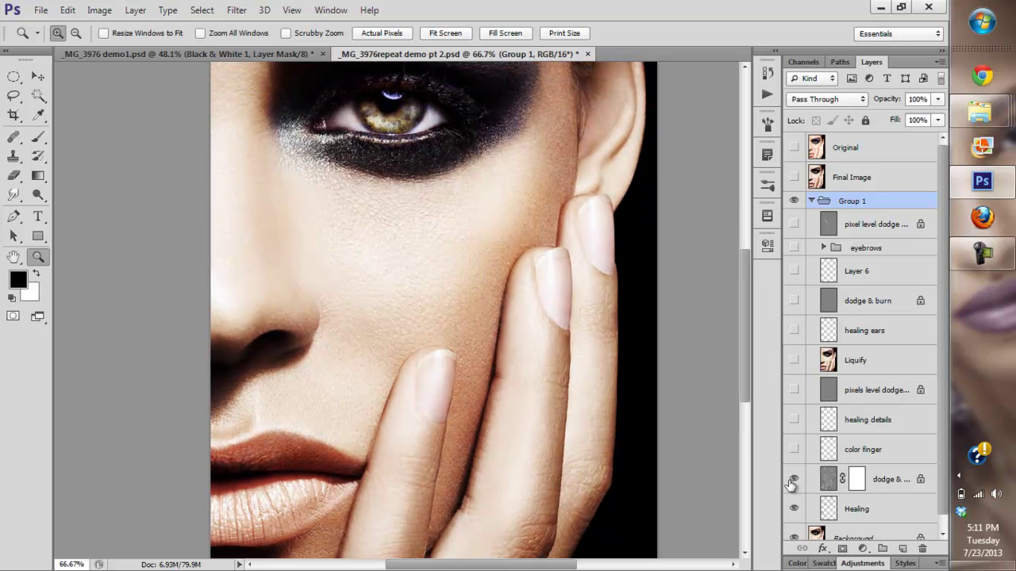
Step: Reveal the color finger layer and check its effect on the skin tone of the hand
click(794, 450)
scroll(648, 471, down, 5)
click(796, 449)
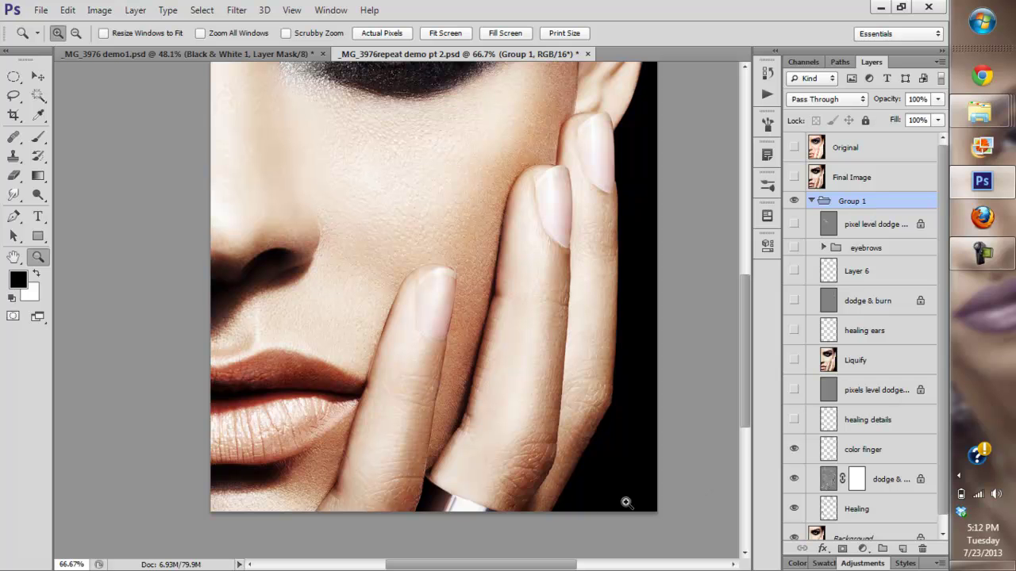
scroll(528, 376, up, 6)
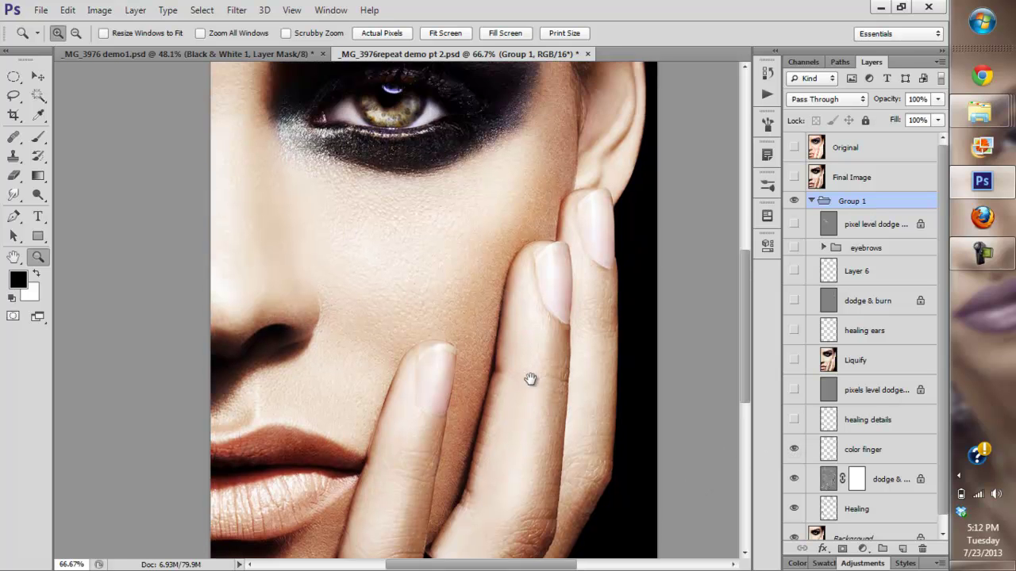
Step: Inspect the finger knuckles above the ring at 200% with the color finger layer visible
scroll(531, 412, down, 5)
click(538, 484)
click(538, 488)
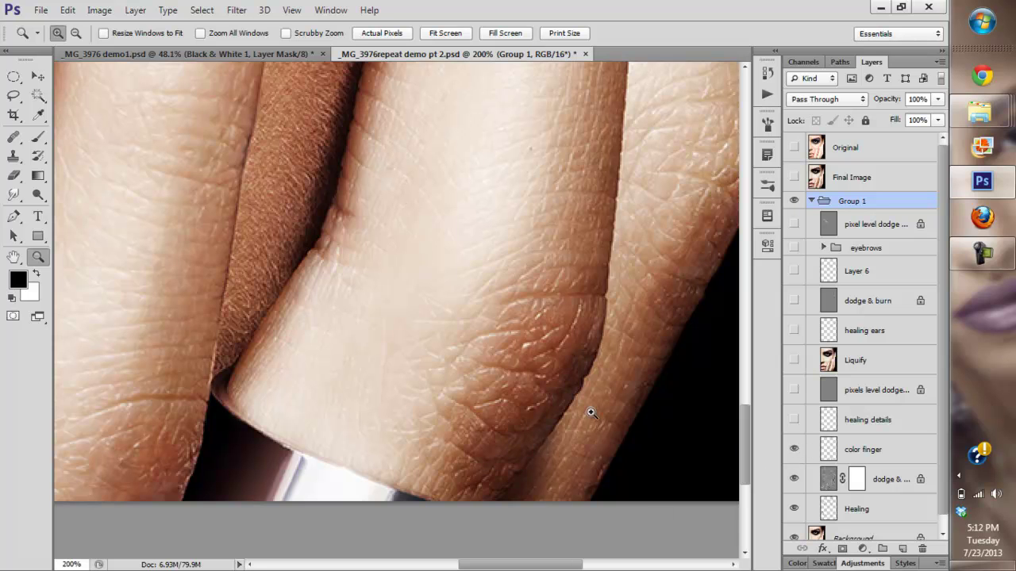
alt+click(574, 373)
alt+click(573, 387)
scroll(574, 392, up, 3)
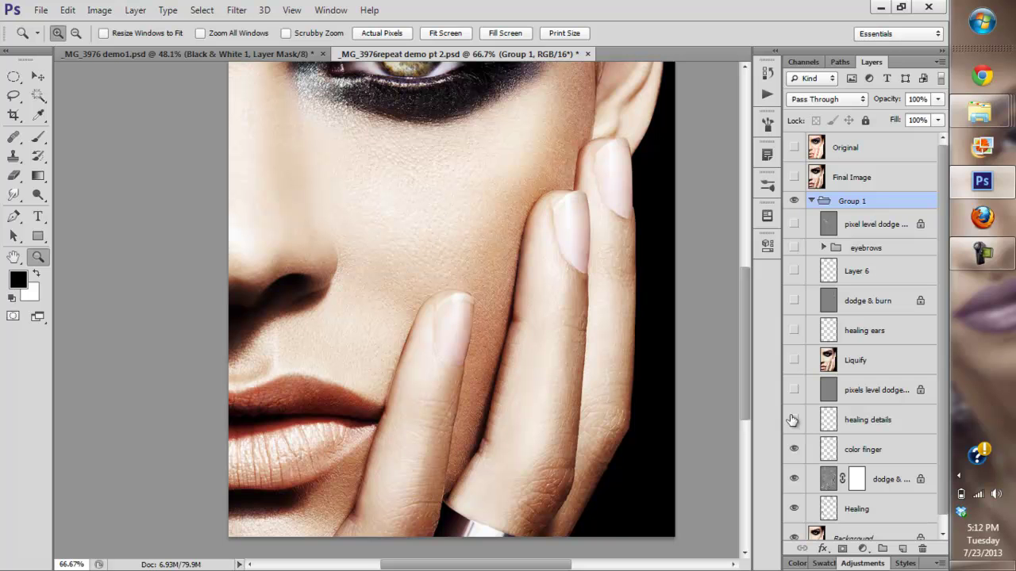
Step: Reveal the healing details layer and compare the lips and adjacent finger up close with it hidden and shown
click(795, 421)
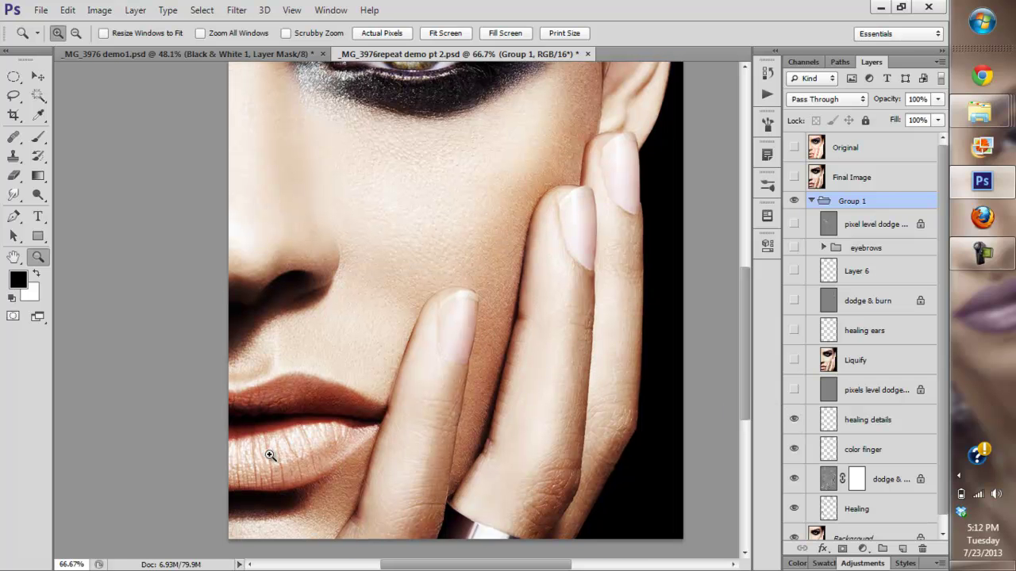
click(268, 454)
click(476, 427)
click(798, 421)
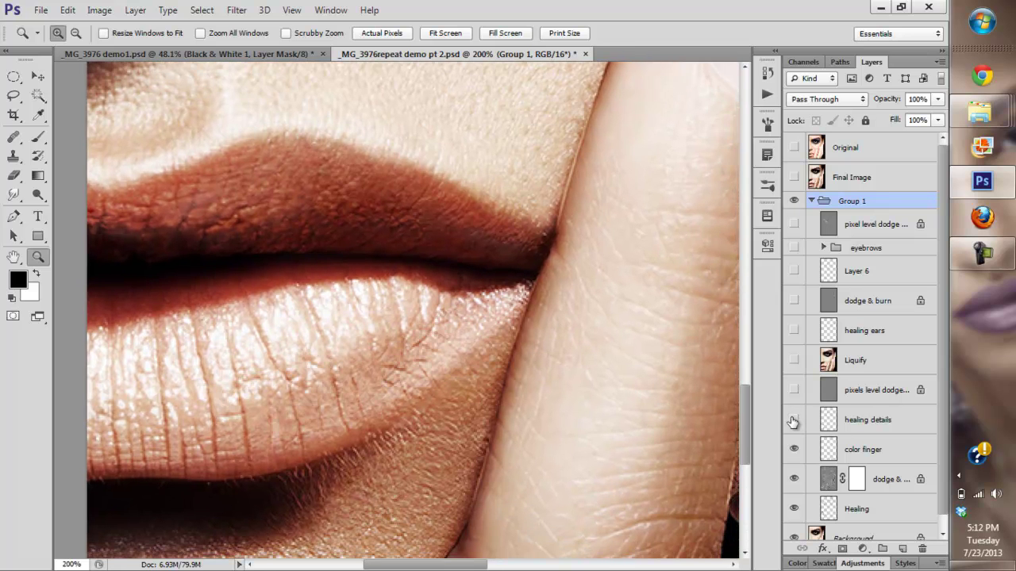
click(797, 420)
drag(639, 426, 562, 365)
drag(433, 307, 363, 348)
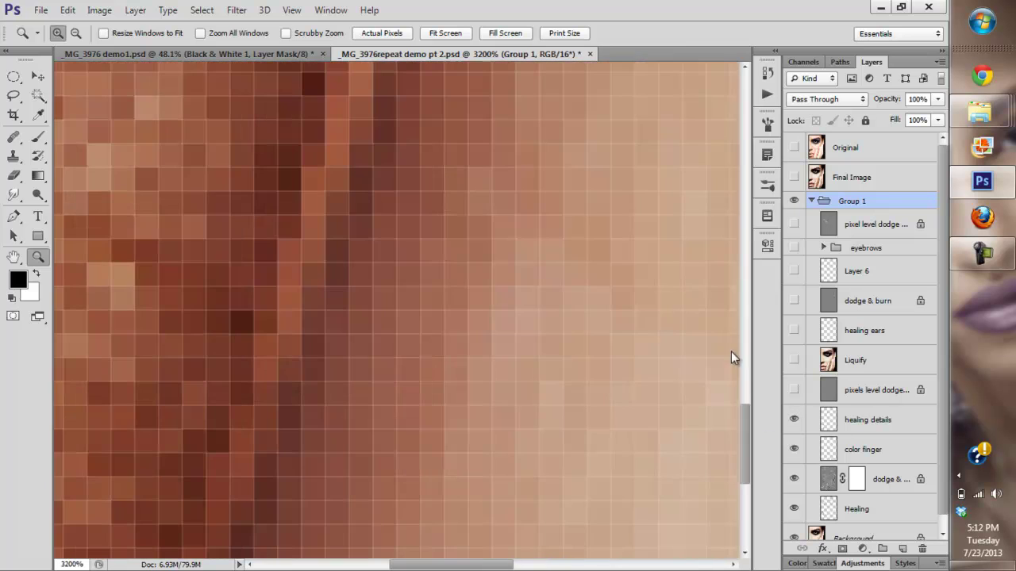
Step: Compare the fingers, cheek and eye area at 100% with the healing details layer hidden and shown
click(396, 34)
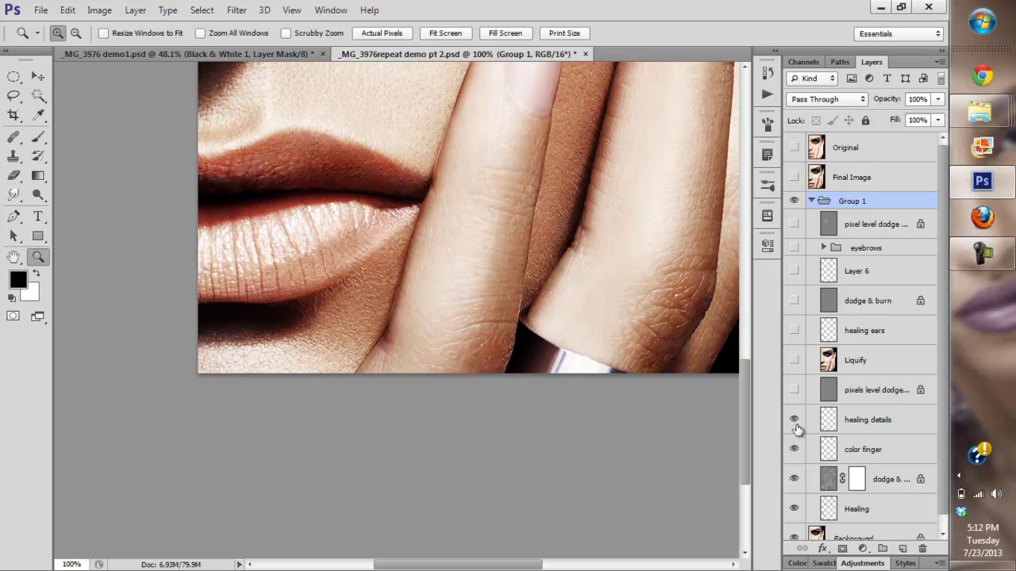
click(791, 422)
mouse_move(716, 249)
mouse_down()
mouse_move(626, 374)
mouse_move(617, 440)
mouse_up()
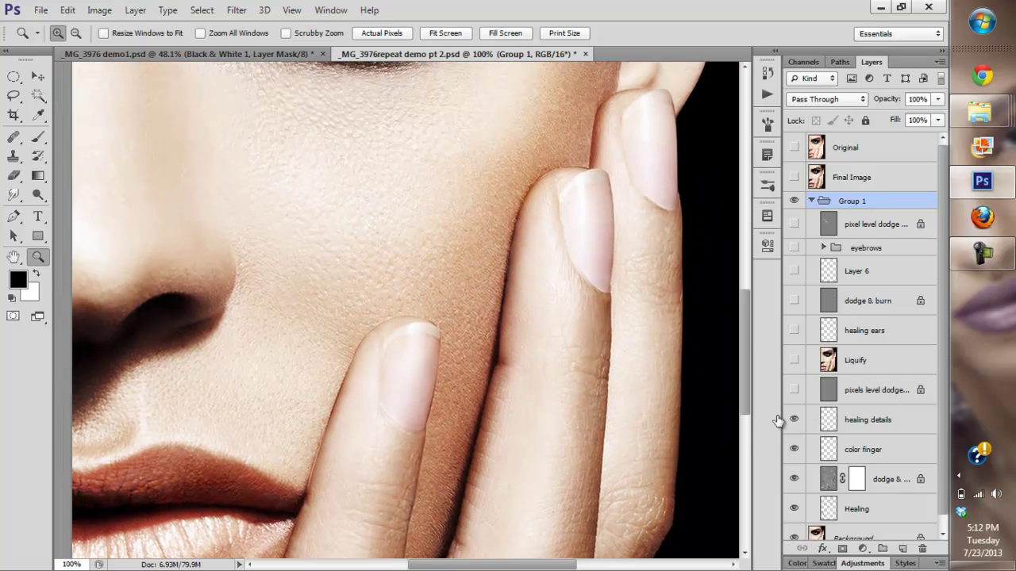
click(795, 421)
scroll(617, 410, up, 5)
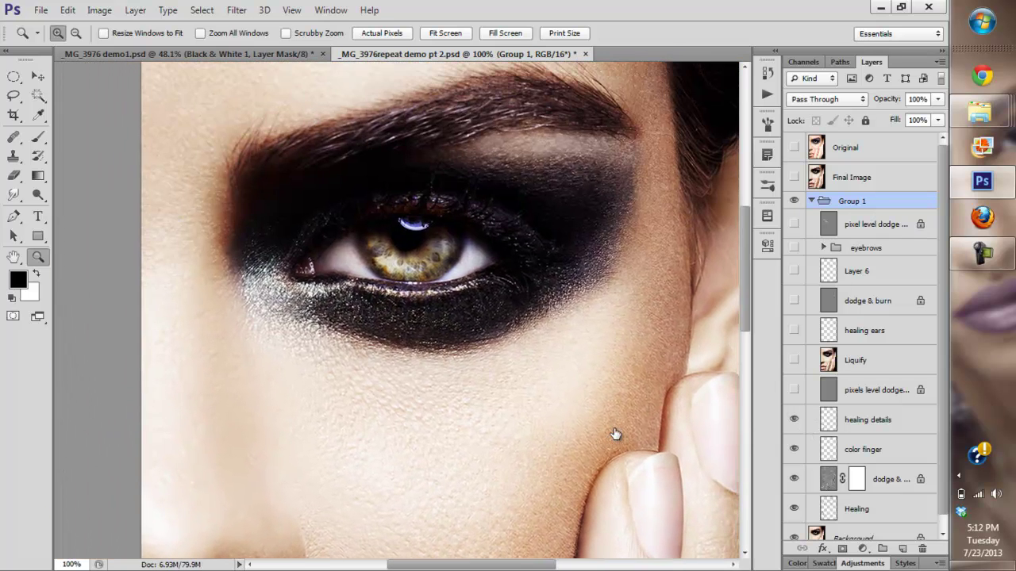
click(793, 419)
click(794, 419)
Step: Reveal the lower pixels level dodge layer in Group 1 and compare the fingers beside the lips with it hidden and shown
alt+click(794, 392)
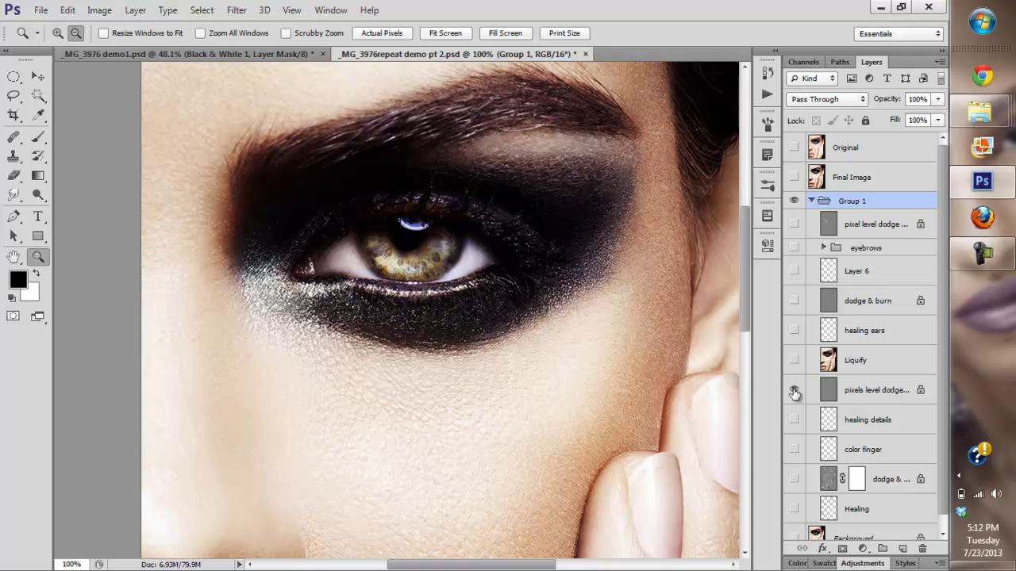
alt+click(794, 392)
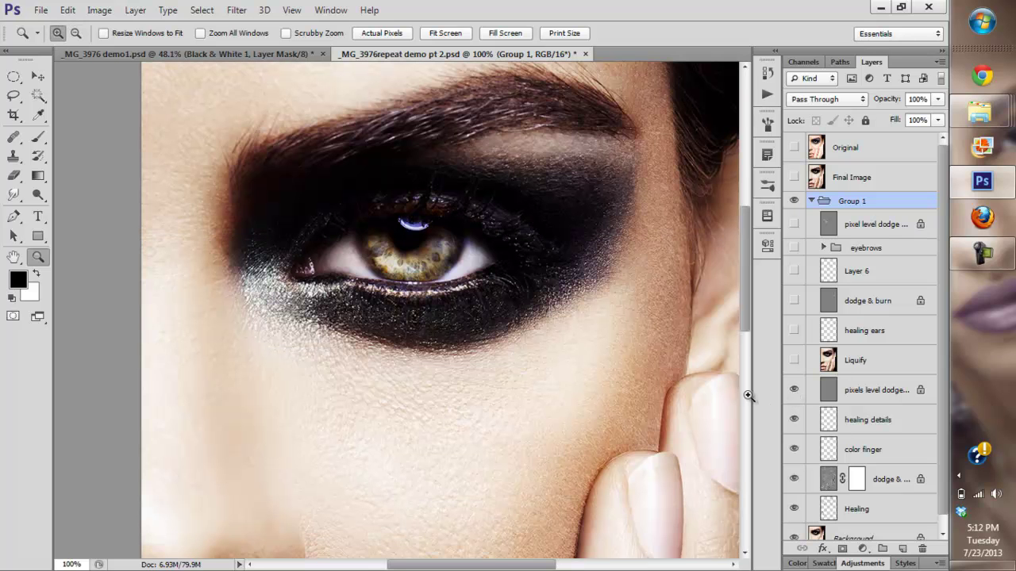
scroll(669, 297, down, 5)
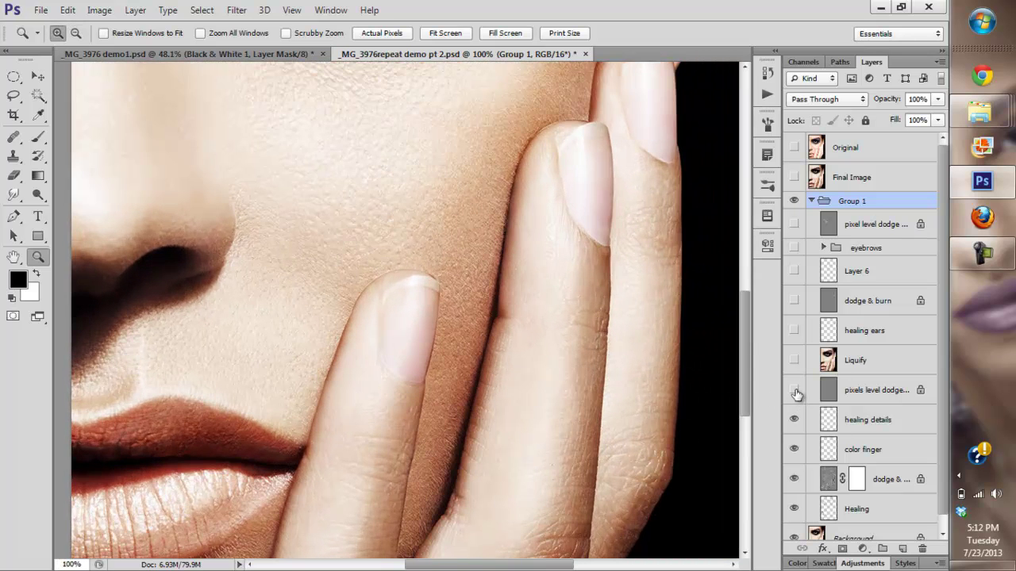
drag(385, 481, 476, 371)
click(436, 367)
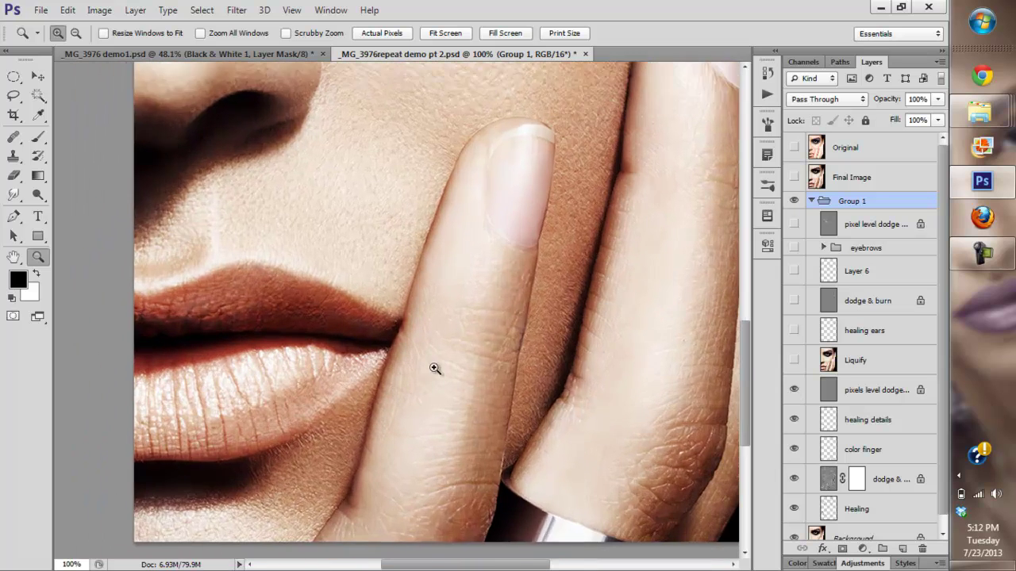
click(794, 389)
click(795, 389)
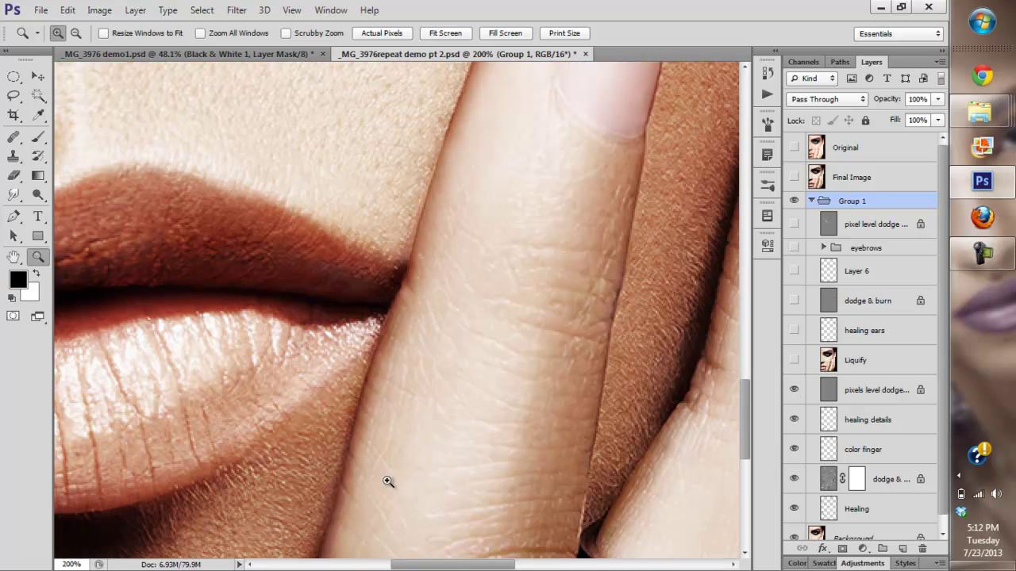
Step: Compare the finger beside the lips at 200%, hiding and showing the healing details and pixels level dodge layers in turn
drag(390, 481, 438, 407)
scroll(437, 407, up, 8)
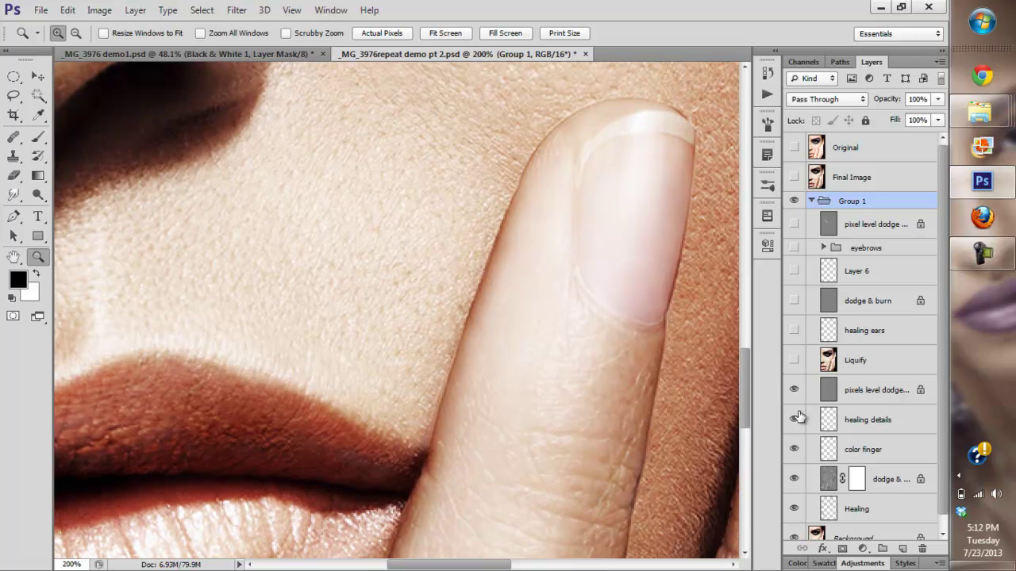
click(794, 423)
click(793, 421)
click(794, 390)
click(795, 390)
drag(468, 392, 492, 308)
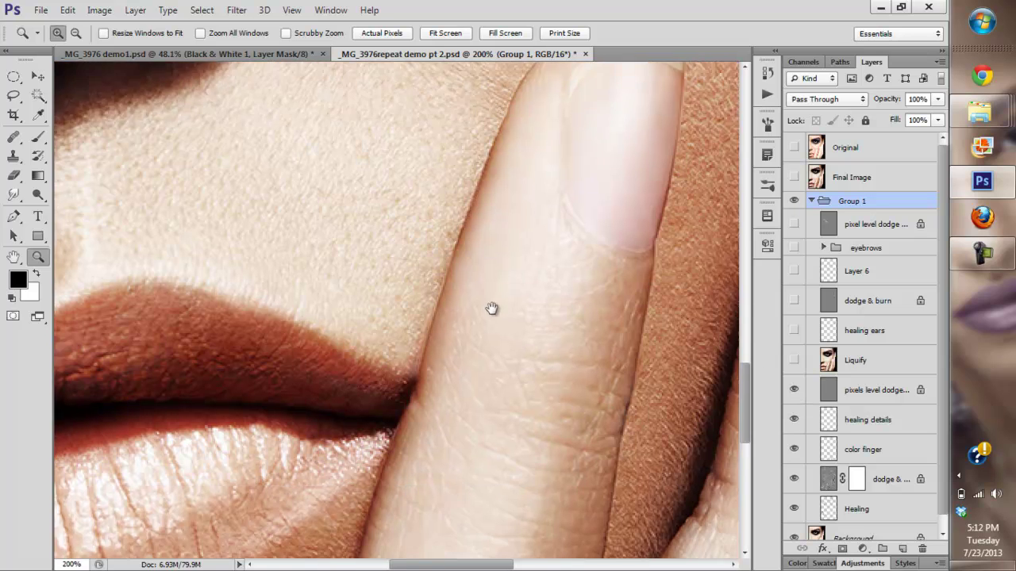
mouse_move(560, 287)
mouse_down()
mouse_move(534, 339)
mouse_move(551, 414)
mouse_up()
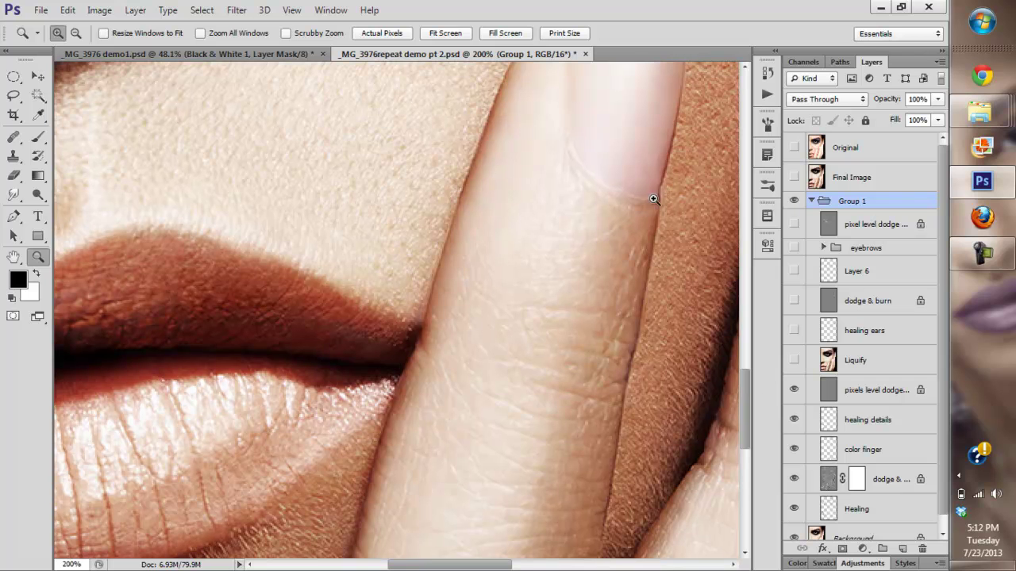
Step: Check the finger creases near the lip corner with the pixels level dodge and healing details layers hidden and shown
click(795, 390)
click(794, 389)
scroll(623, 293, up, 6)
scroll(643, 363, down, 8)
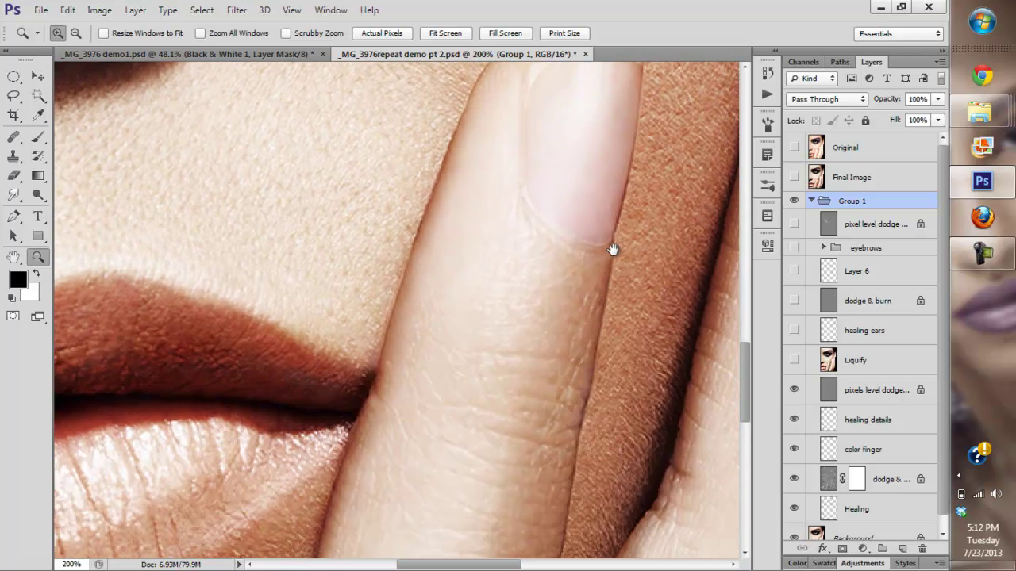
click(794, 420)
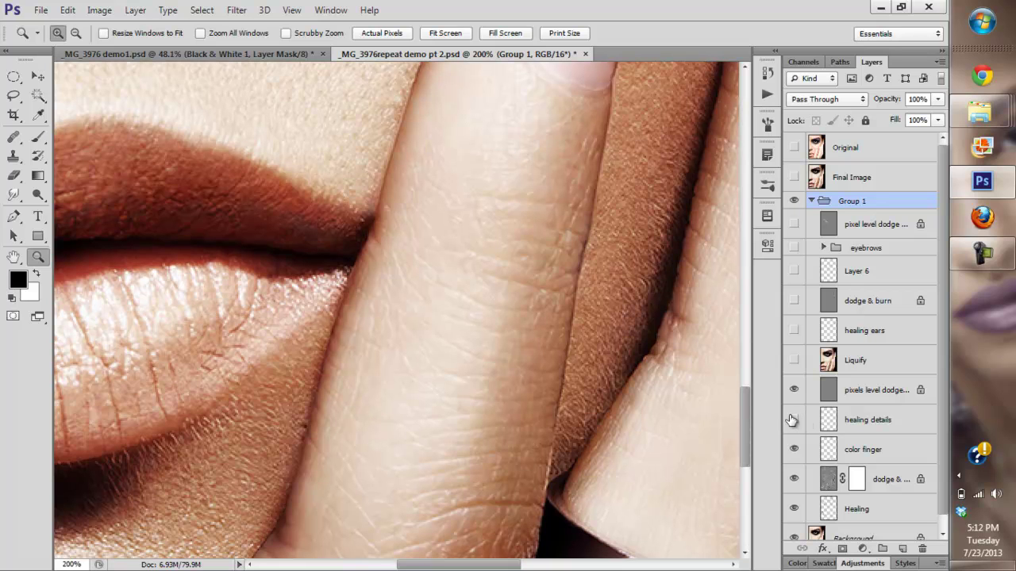
click(794, 419)
click(793, 389)
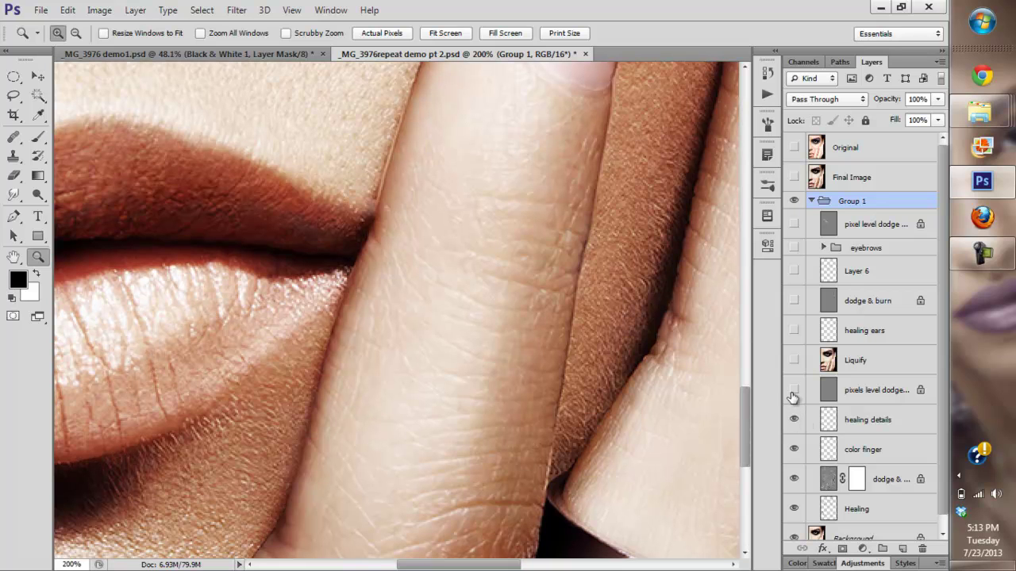
click(793, 390)
Step: Compare the fingernail and surrounding cheek skin at 200% with the pixels level dodge layer hidden and shown
scroll(709, 340, up, 3)
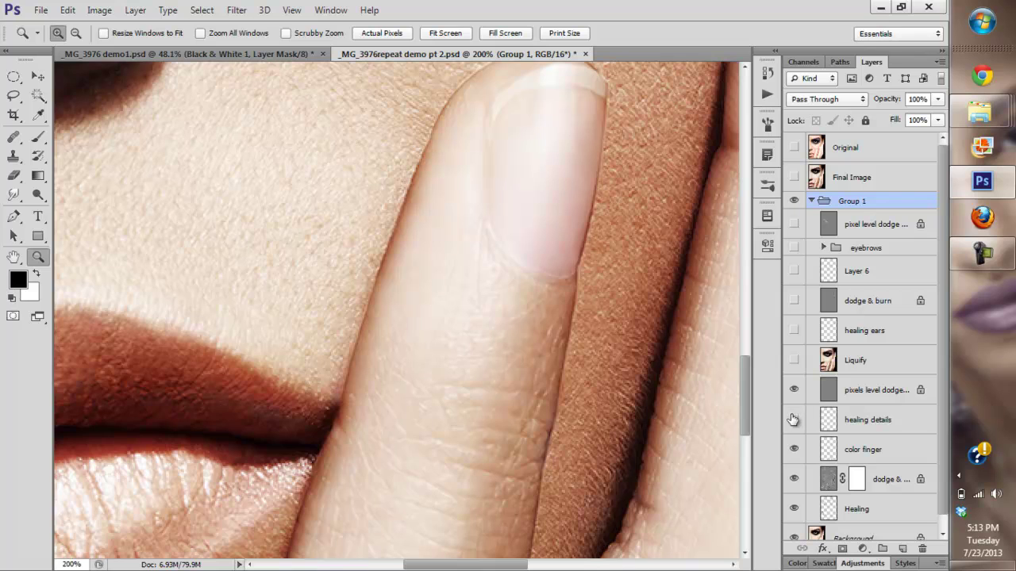
scroll(646, 380, up, 3)
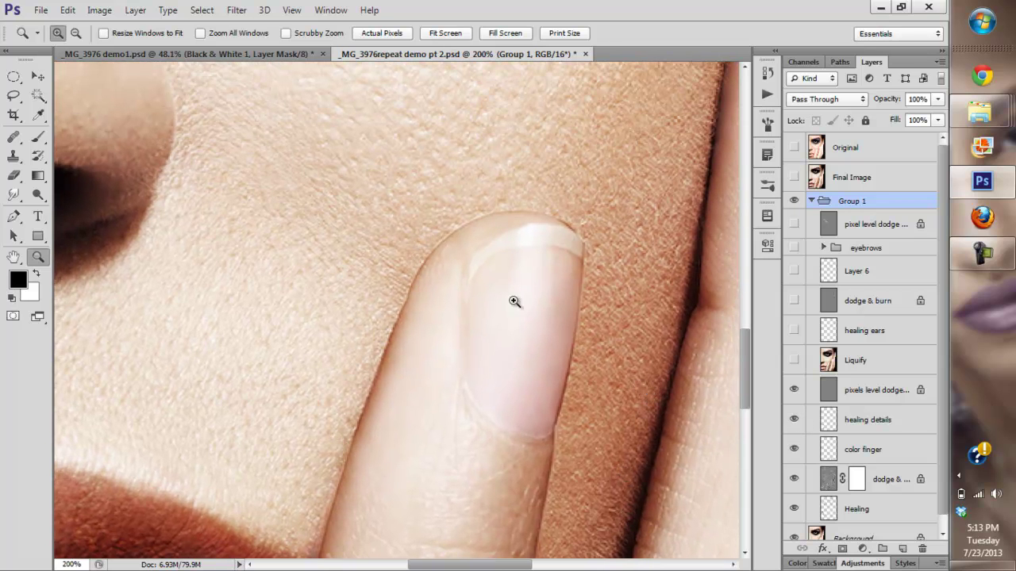
click(794, 389)
click(793, 390)
scroll(415, 381, down, 3)
scroll(640, 356, up, 1)
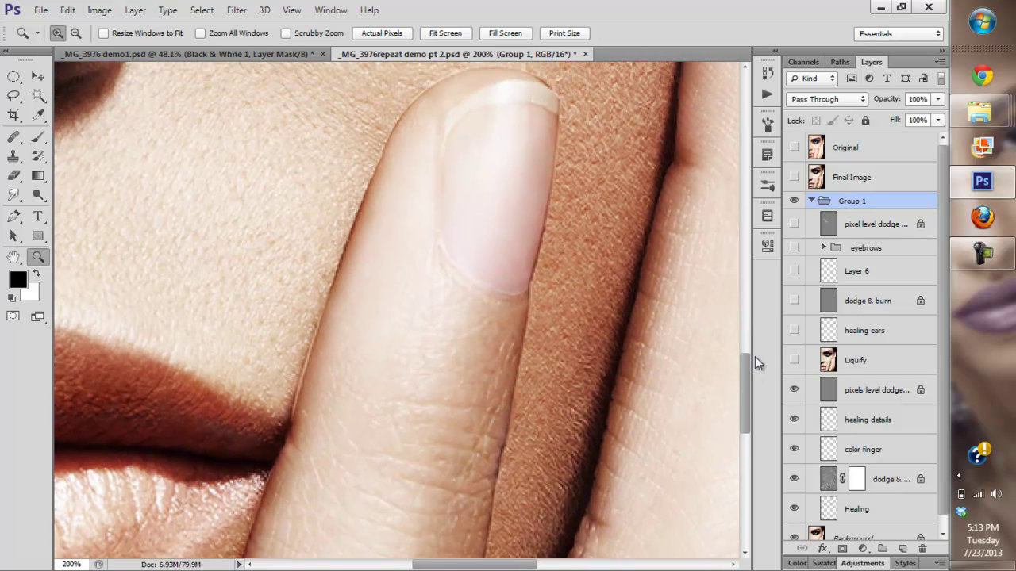
Step: Reveal the Liquify layer while zoomed in on the fingers and view its effect on the whole portrait
drag(691, 262, 655, 376)
click(655, 376)
click(793, 362)
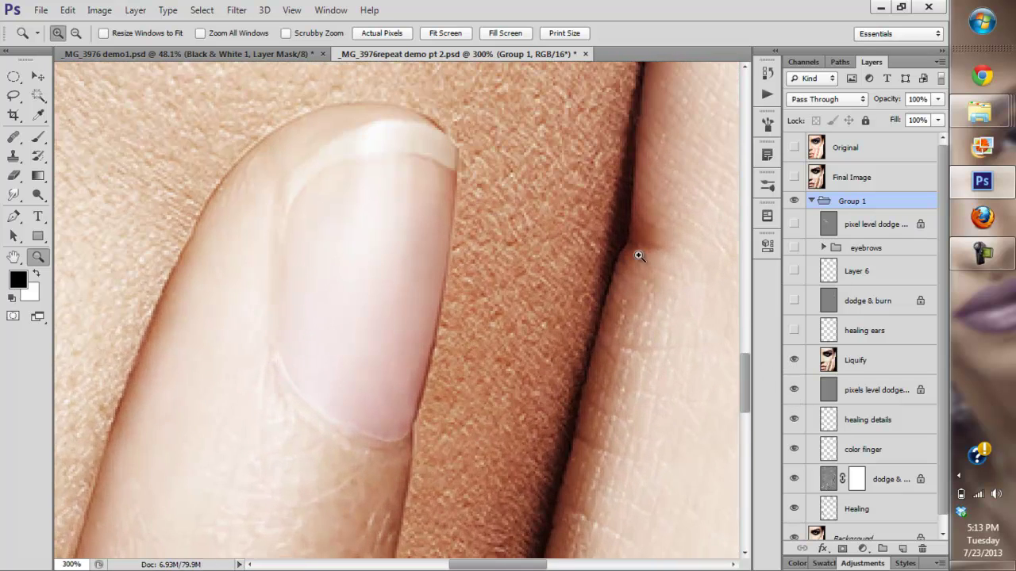
click(457, 33)
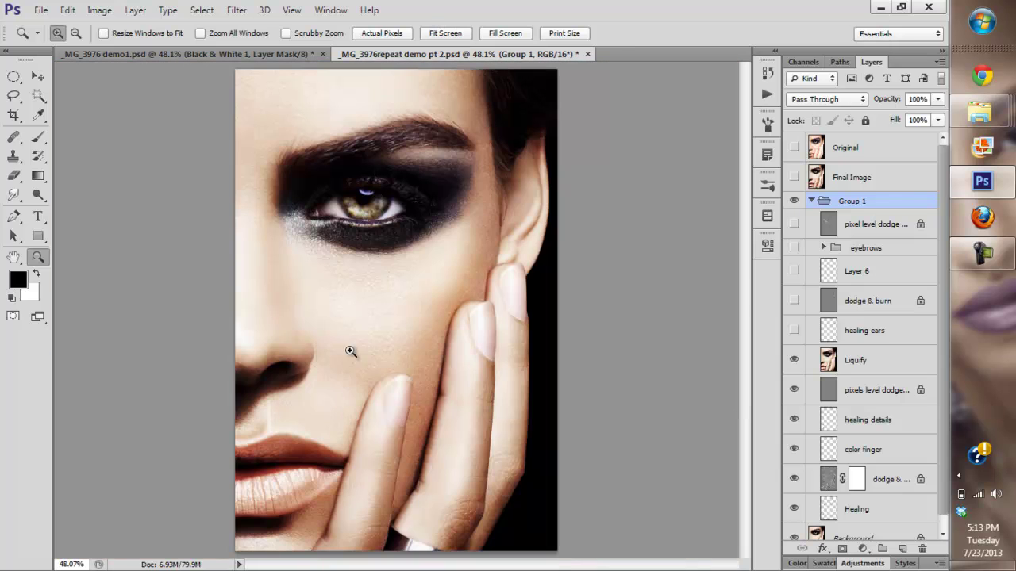
Step: Reveal the healing ears, dodge & burn and Layer 6 layers, checking the ear up close and the whole portrait
click(794, 332)
click(525, 153)
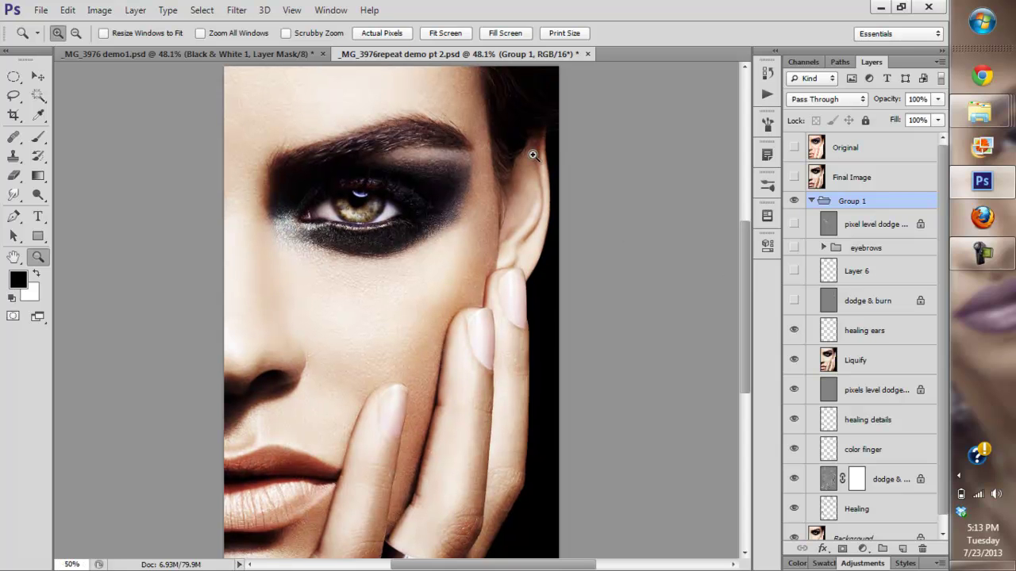
click(795, 302)
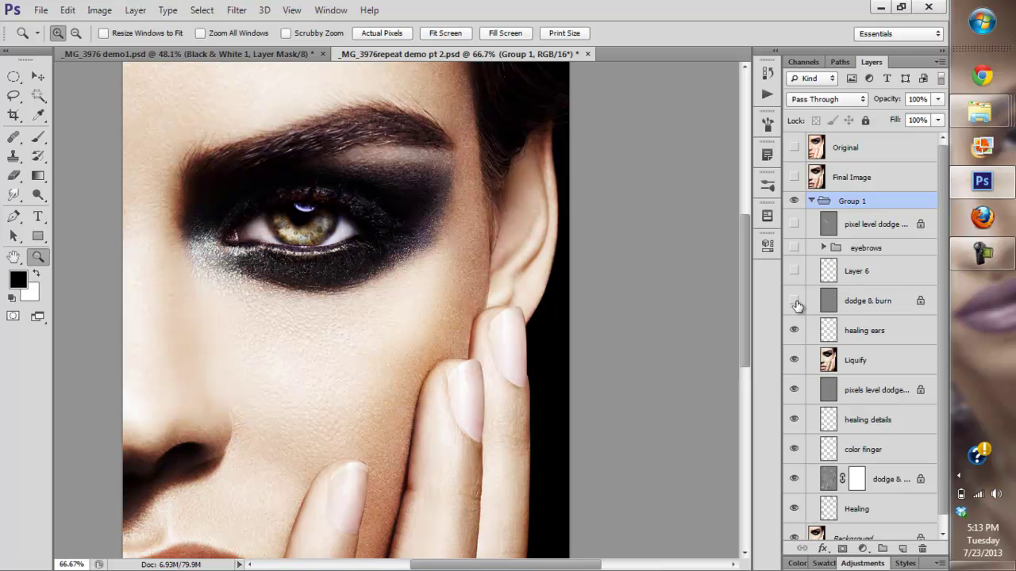
key(ctrl+0)
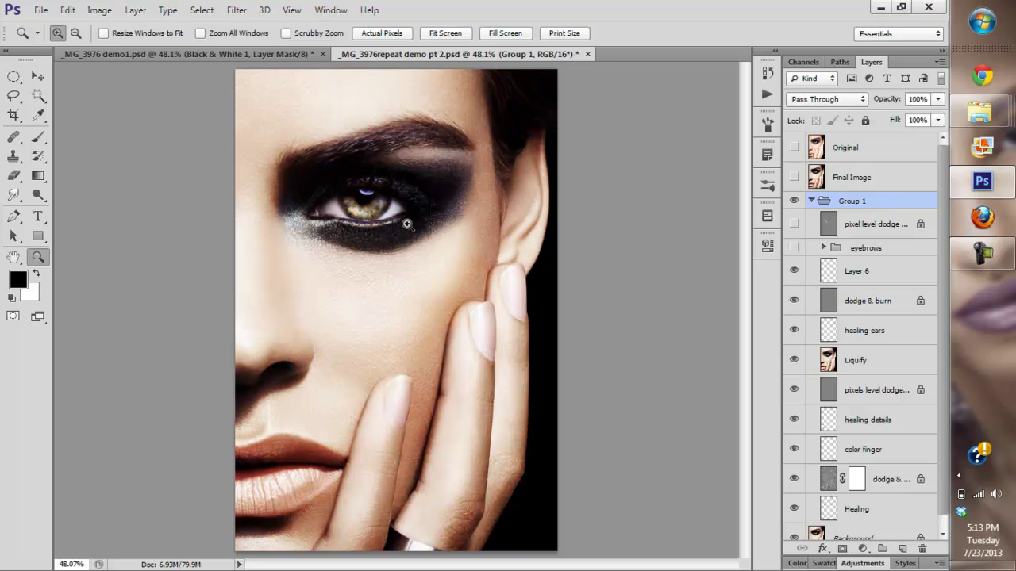
Step: Compare the dark eye makeup at 100% with Layer 6 repeatedly hidden and shown
click(384, 229)
click(384, 229)
click(384, 228)
drag(412, 229, 457, 314)
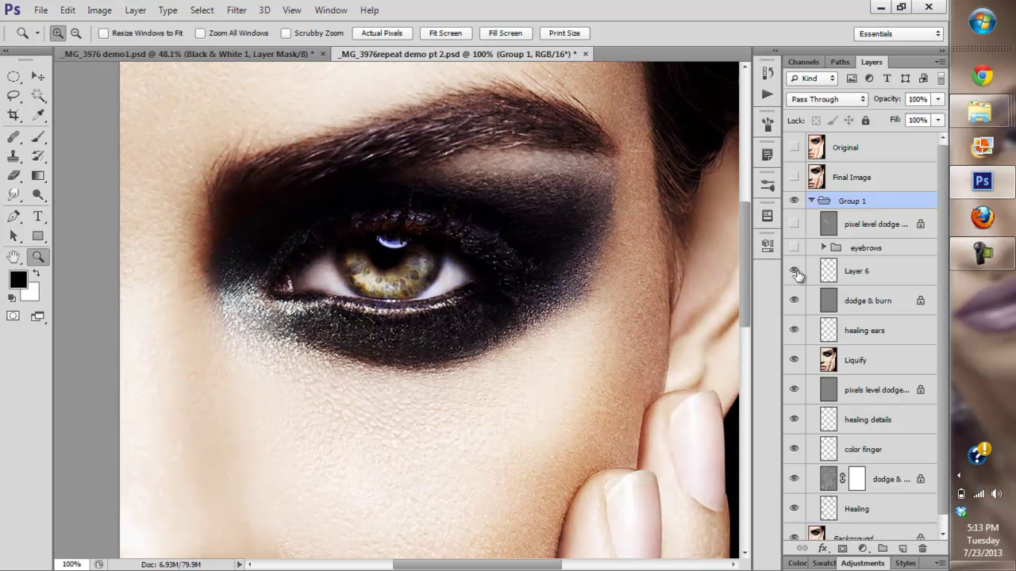
click(794, 273)
click(794, 271)
click(795, 270)
click(795, 271)
click(794, 271)
click(794, 272)
click(794, 272)
Step: Examine the lower lashes and outer eye corner at 200% with Layer 6 hidden and shown
click(482, 308)
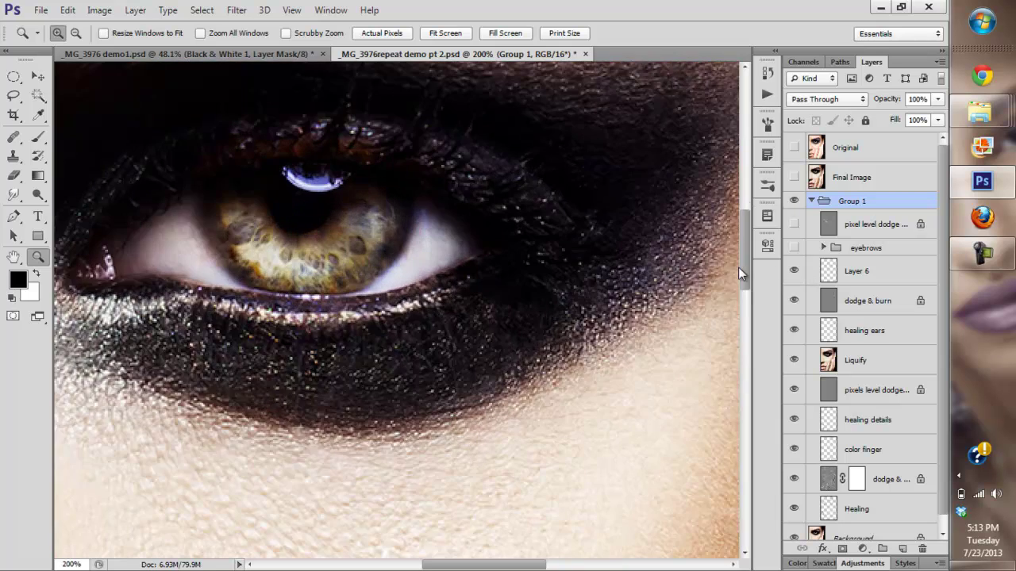
click(794, 270)
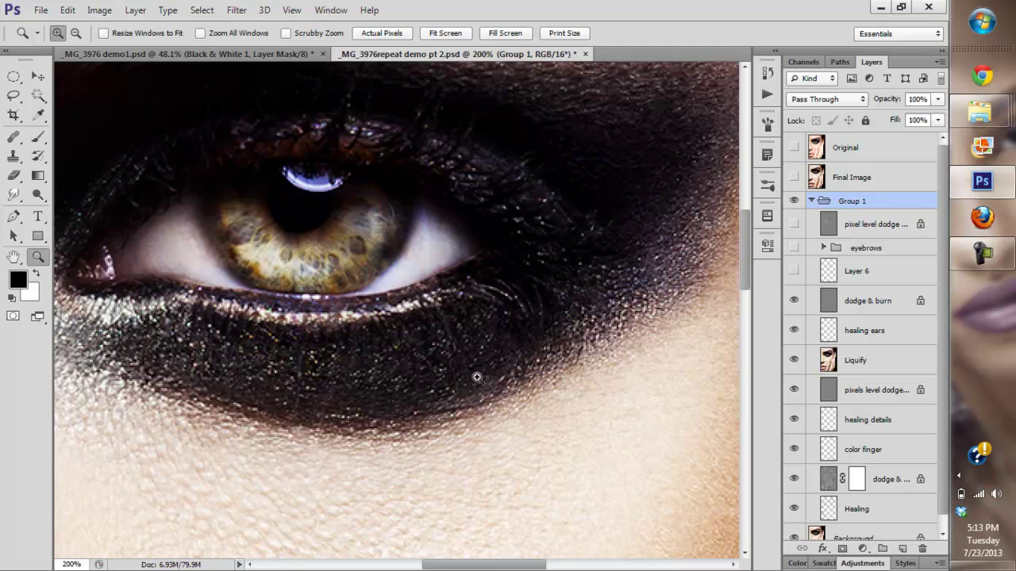
click(794, 272)
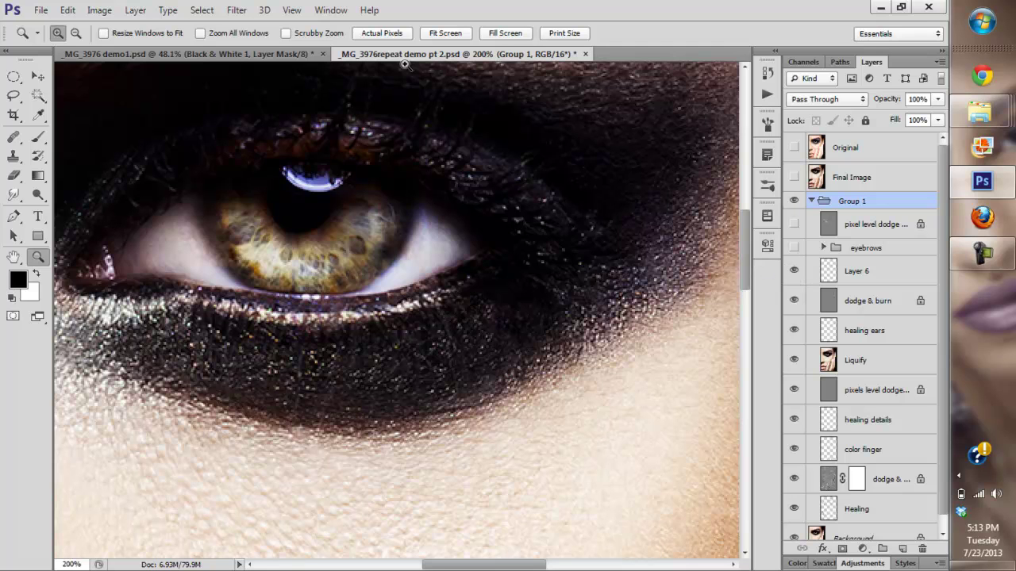
click(446, 32)
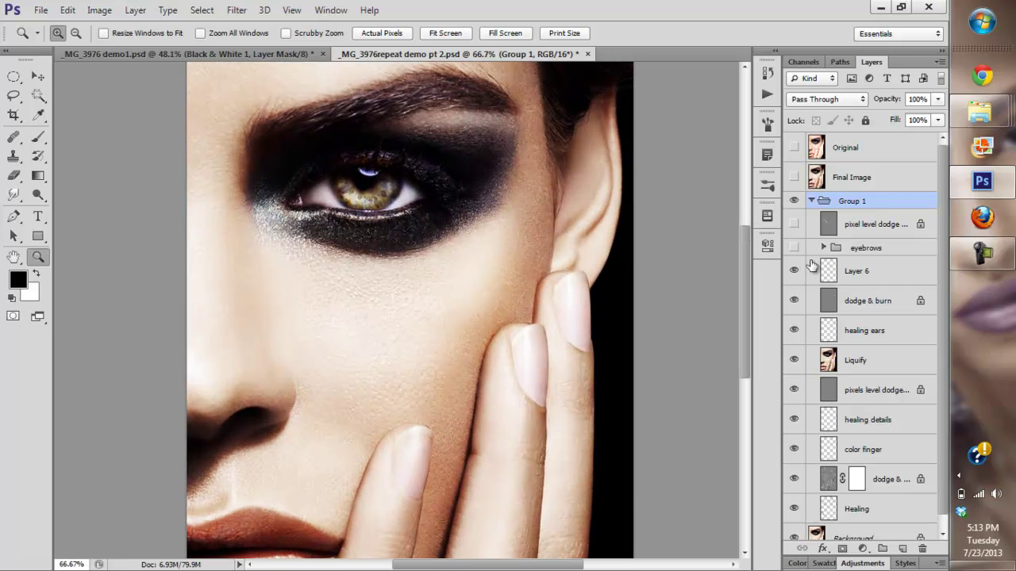
Step: Recheck Layer 6 by comparing the under-eye makeup up close and the whole portrait with the layer hidden and shown
click(357, 247)
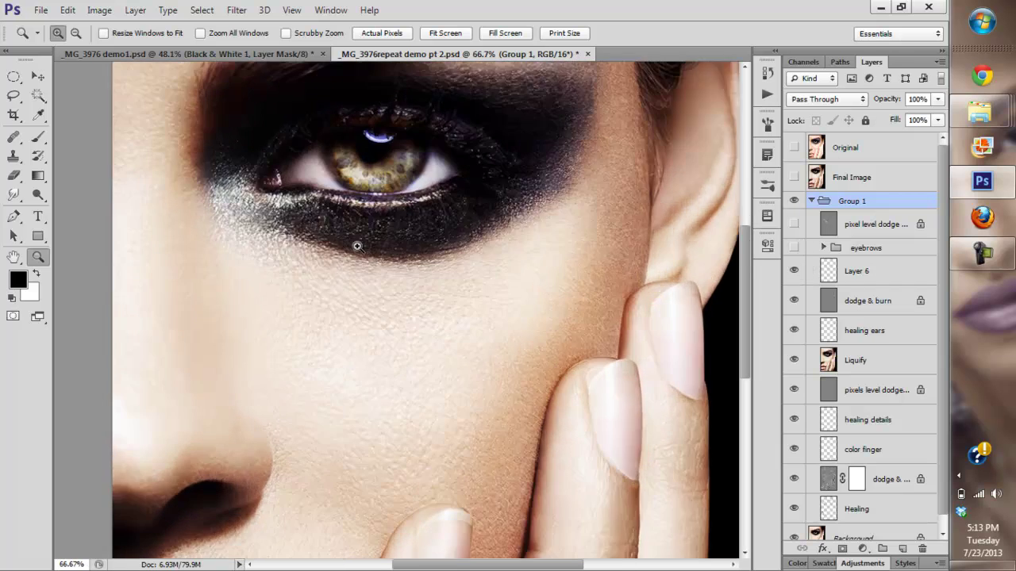
click(357, 247)
click(357, 247)
click(794, 271)
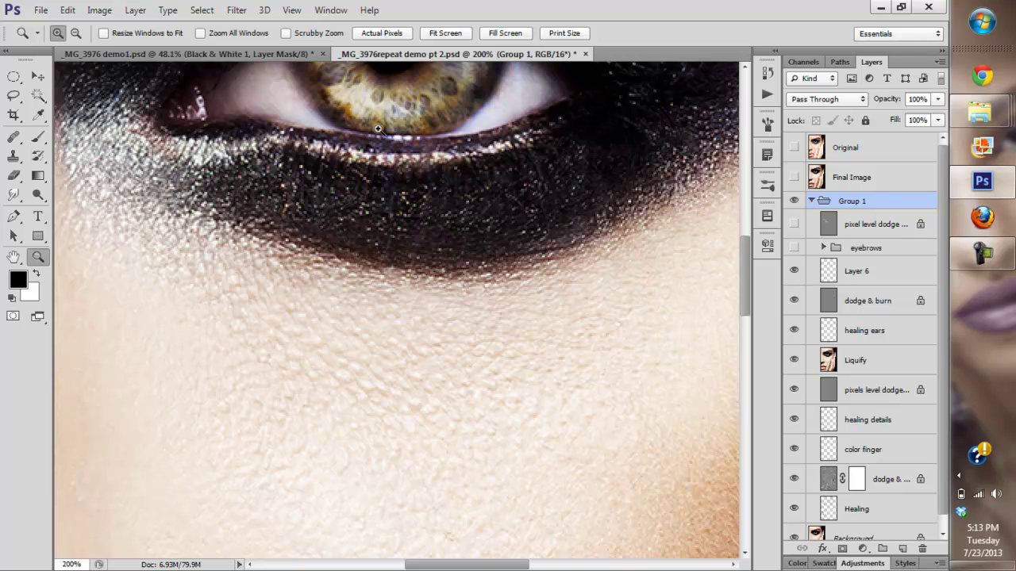
click(442, 34)
click(793, 272)
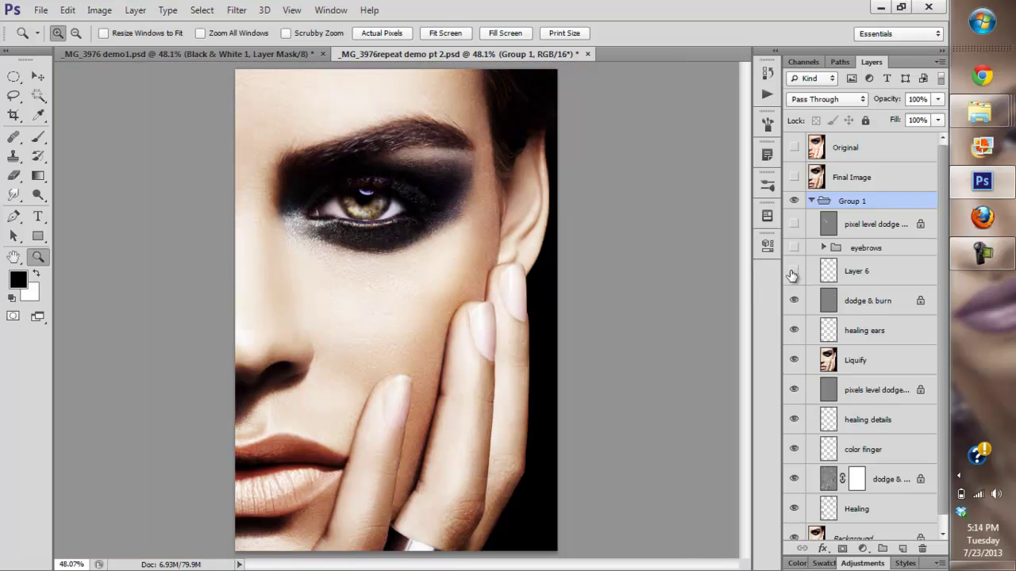
click(793, 271)
Step: Reveal the eyebrows group and compare the brow at 100% with the group hidden and shown
click(793, 248)
click(359, 130)
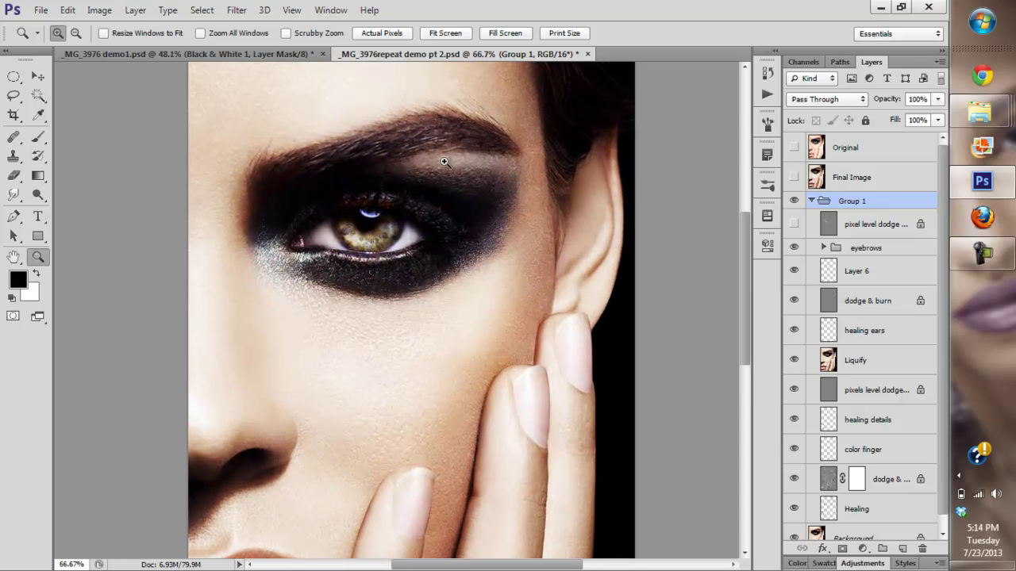
click(403, 139)
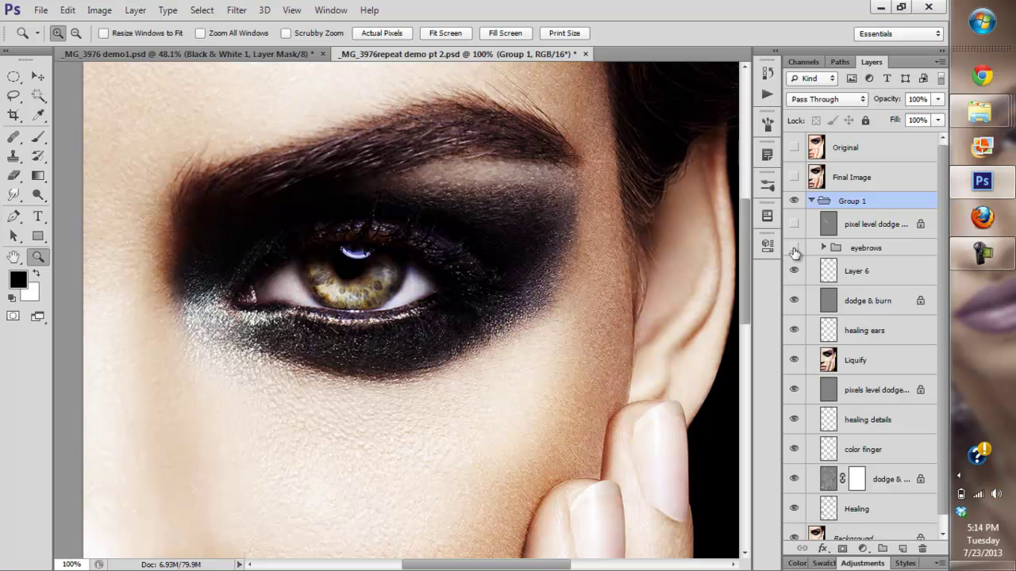
click(794, 248)
click(792, 249)
Step: Compare the brow hairs at 200% and the full portrait with the eyebrows group hidden and shown
click(345, 162)
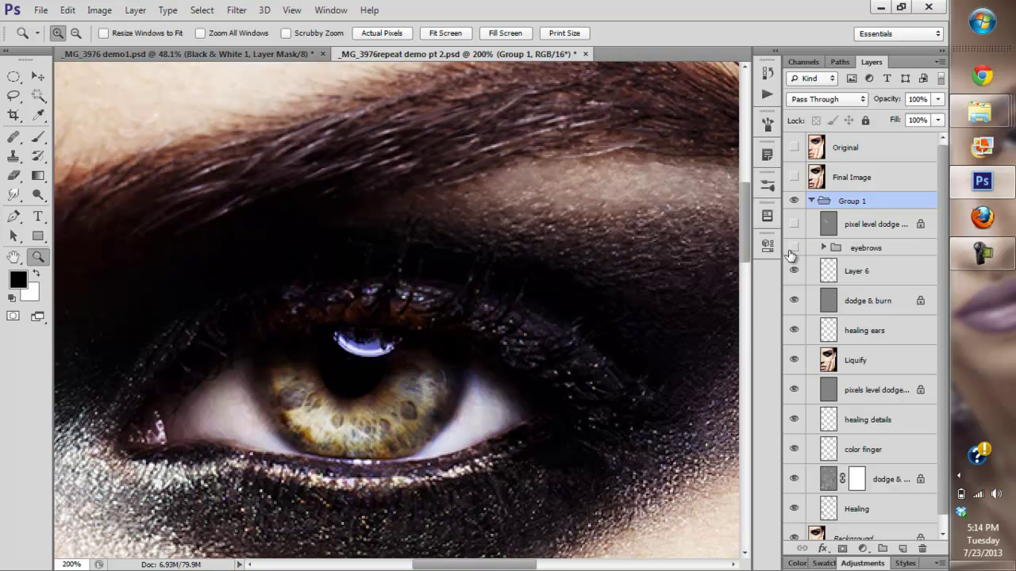
click(793, 249)
click(792, 247)
click(461, 34)
click(795, 247)
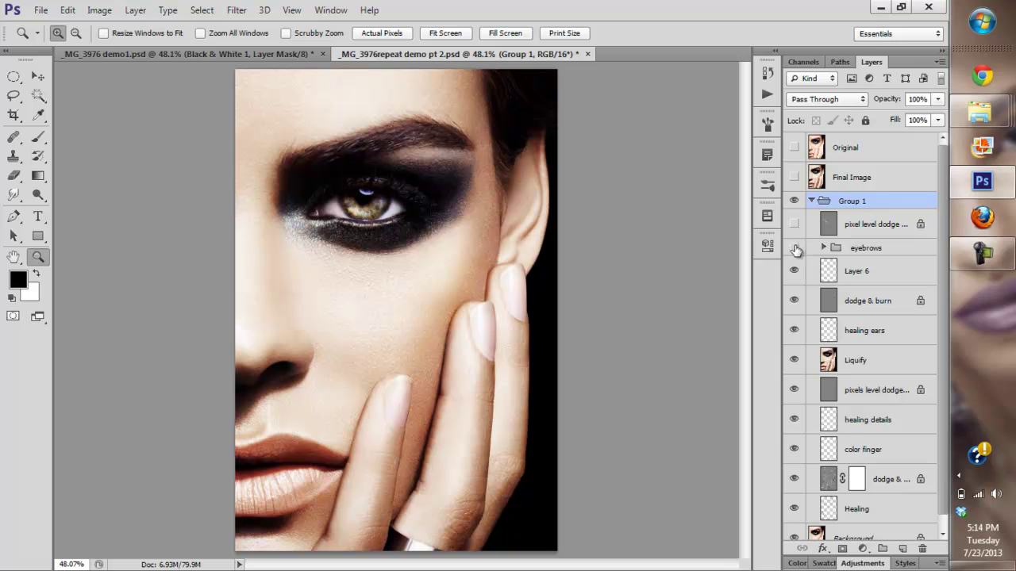
click(793, 248)
Step: Reveal the topmost pixel level dodge layer in Group 1 and compare the full portrait with it hidden and shown
click(795, 223)
click(796, 223)
click(797, 224)
click(792, 226)
click(792, 226)
click(792, 226)
click(792, 226)
Step: Reveal the Final Image layer and examine the finished retouch on the face and fingers, both closer up and in full view
click(794, 177)
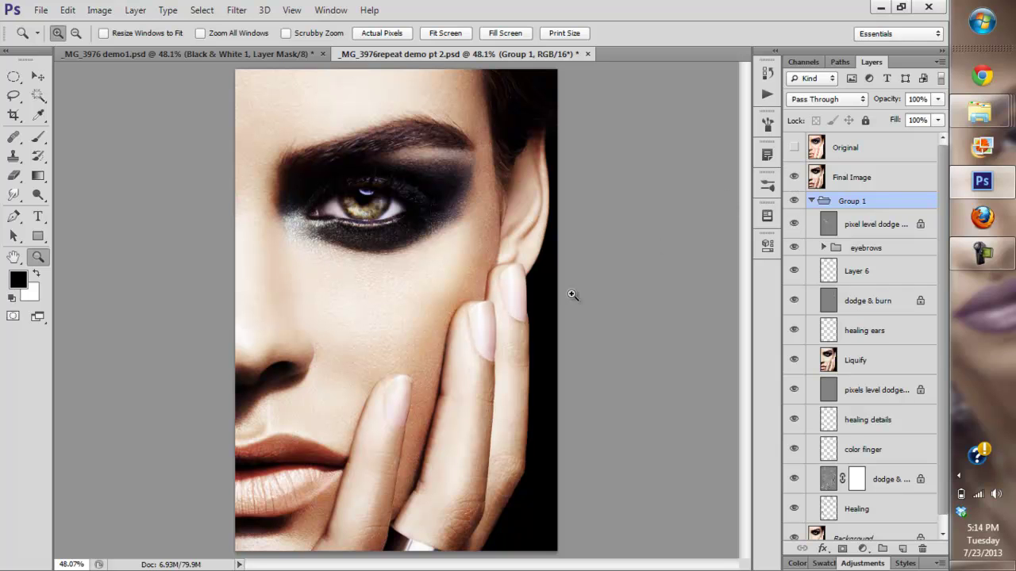
click(481, 339)
click(449, 334)
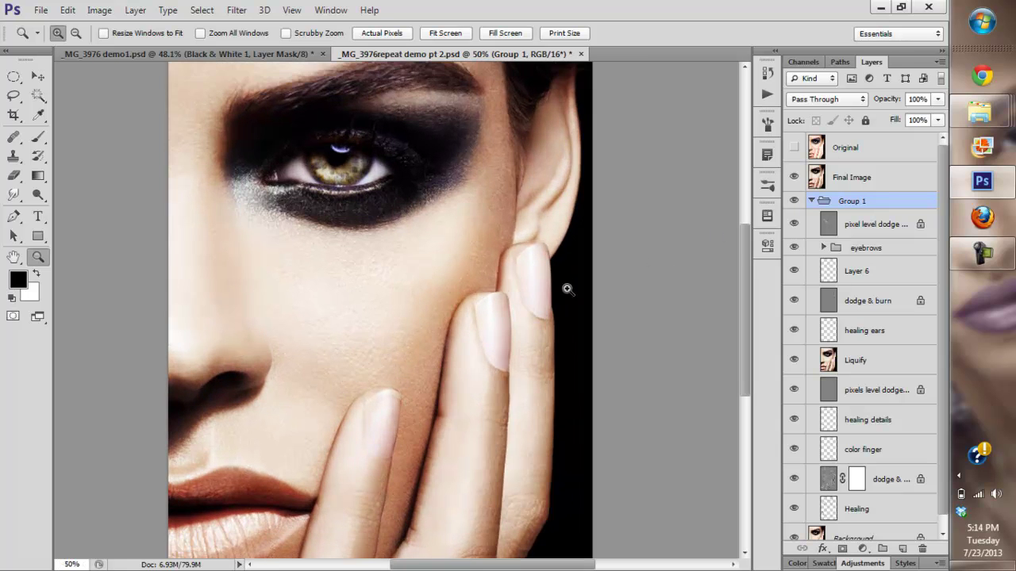
click(446, 34)
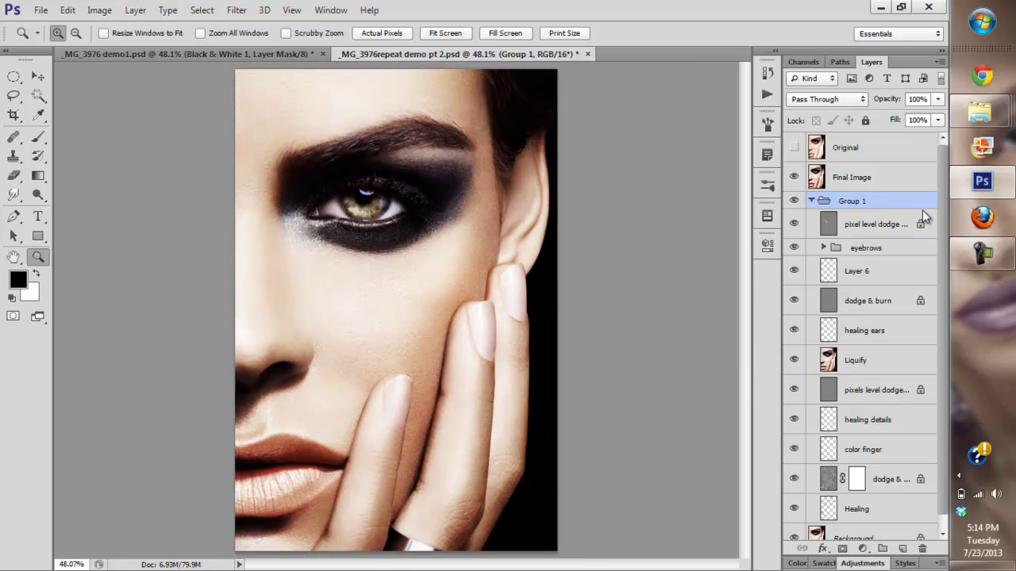
Step: Collapse Group 1 and hide the whole group
click(811, 200)
click(794, 201)
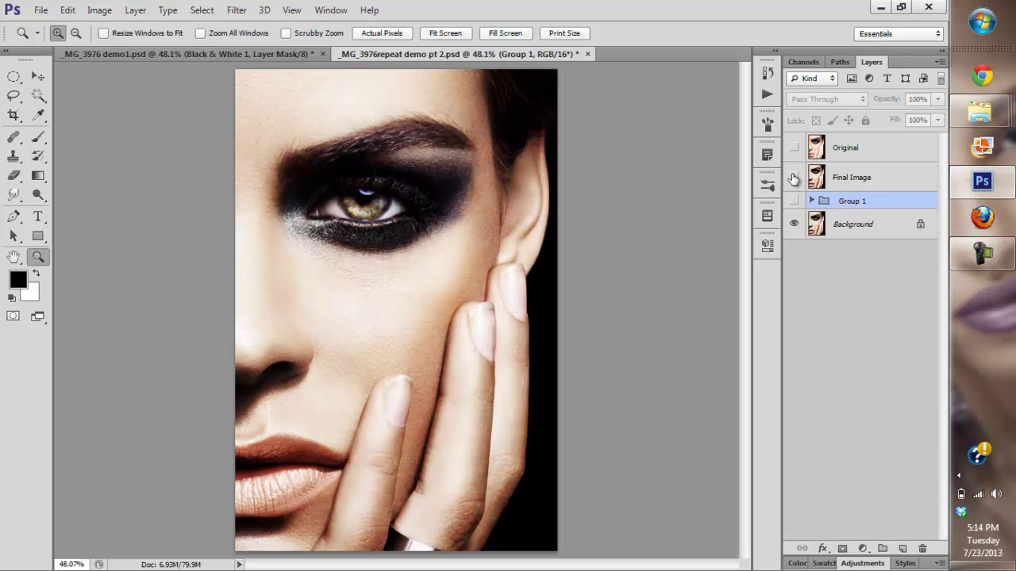
Step: Show the Final Image layer above the Background, comparing the full portrait with it hidden and shown
click(794, 177)
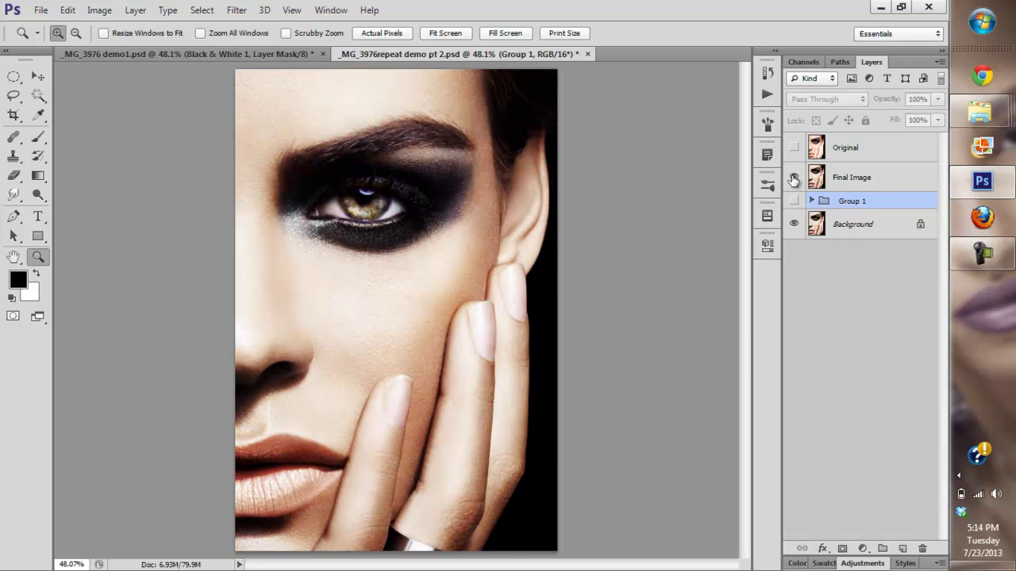
click(793, 177)
click(795, 176)
Step: Compare the Original layer with the finished retouch across the full portrait by alternately showing and hiding it
click(794, 148)
click(793, 147)
click(793, 147)
click(793, 146)
click(794, 147)
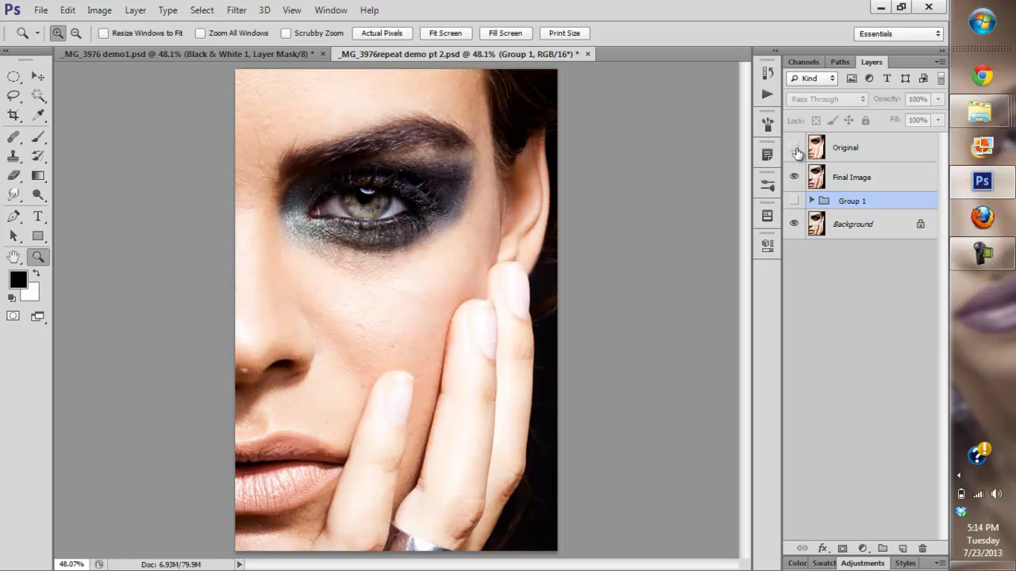
click(794, 146)
click(793, 148)
click(794, 148)
click(796, 148)
click(795, 147)
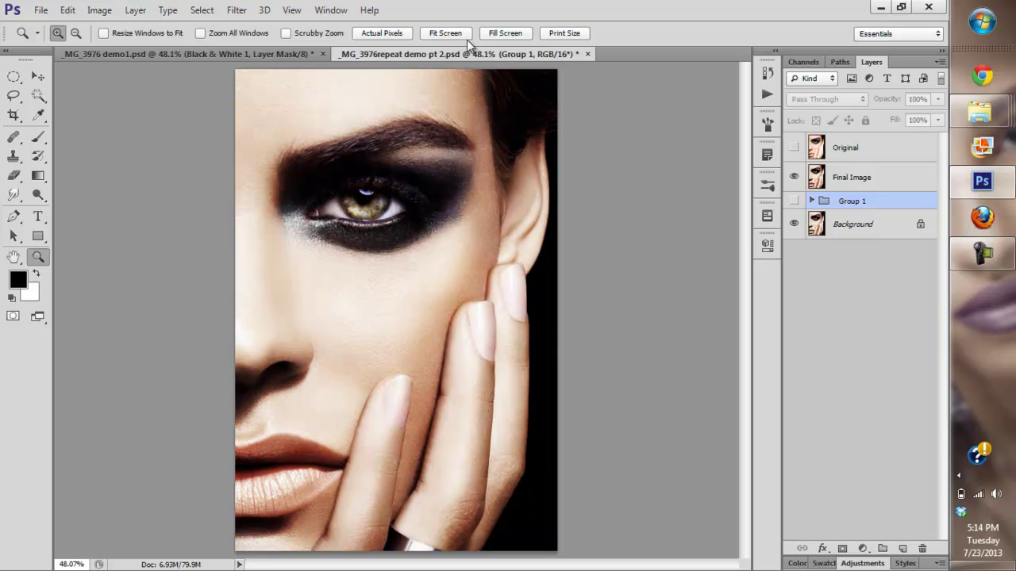
Step: View the portrait at 33.33% and compare the before and after with the Original layer shown and hidden
alt+click(414, 211)
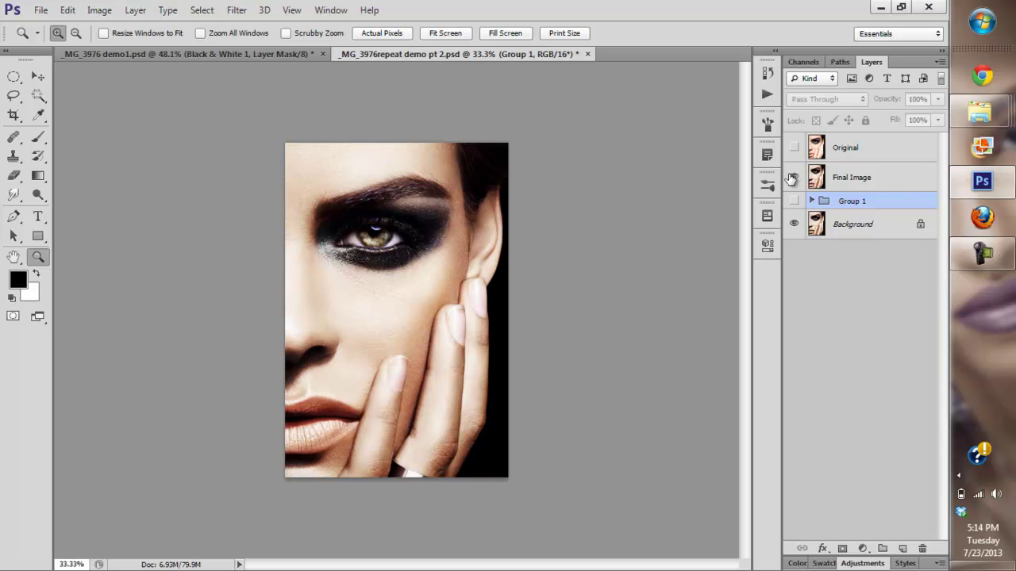
click(792, 177)
click(793, 148)
click(792, 148)
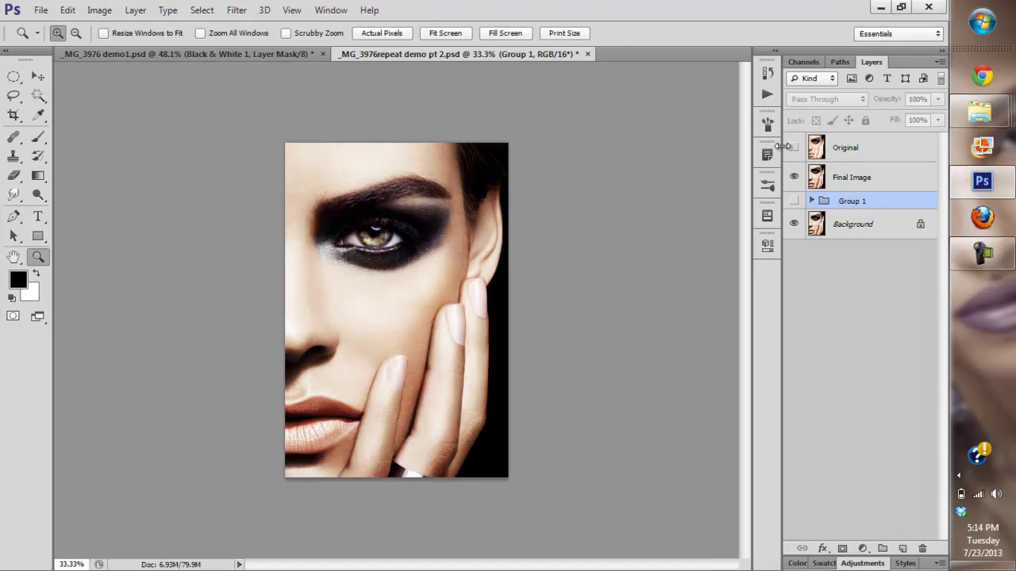
click(793, 148)
click(792, 148)
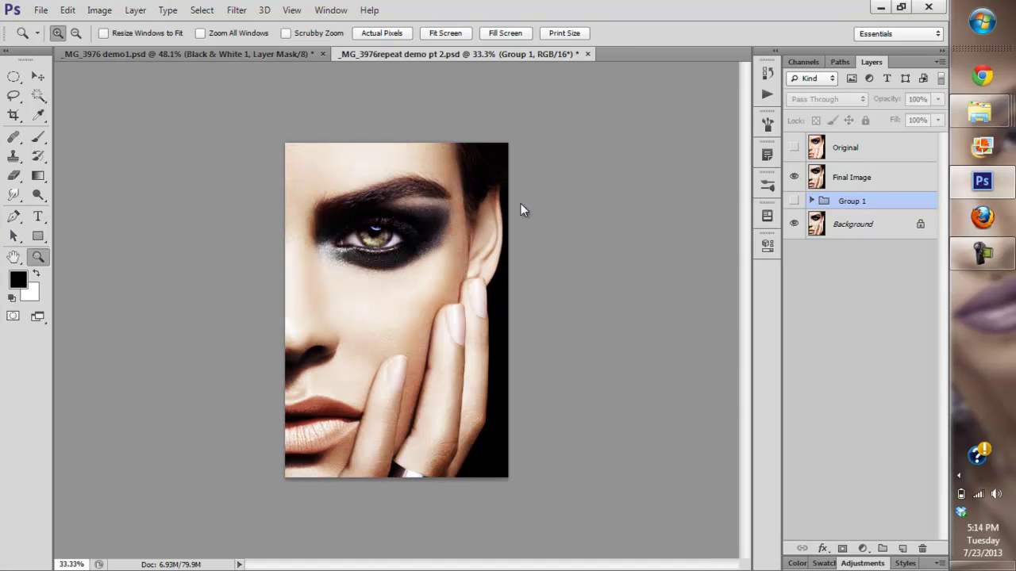
Step: Fit the portrait to the window and compare the final retouch with _MG_3976 demo1.psd and with the Original layer
click(439, 35)
click(284, 53)
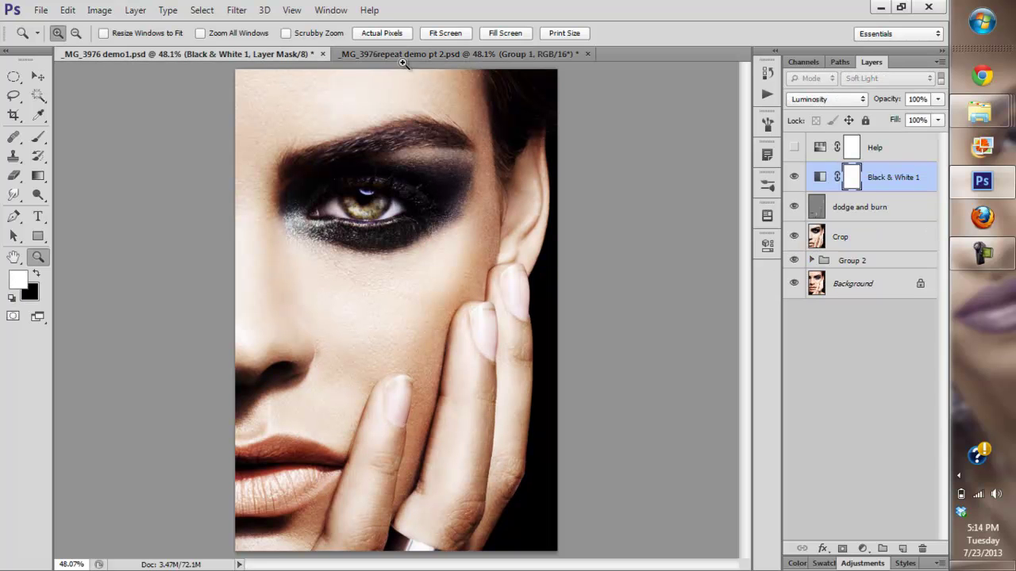
key(ctrl+Tab)
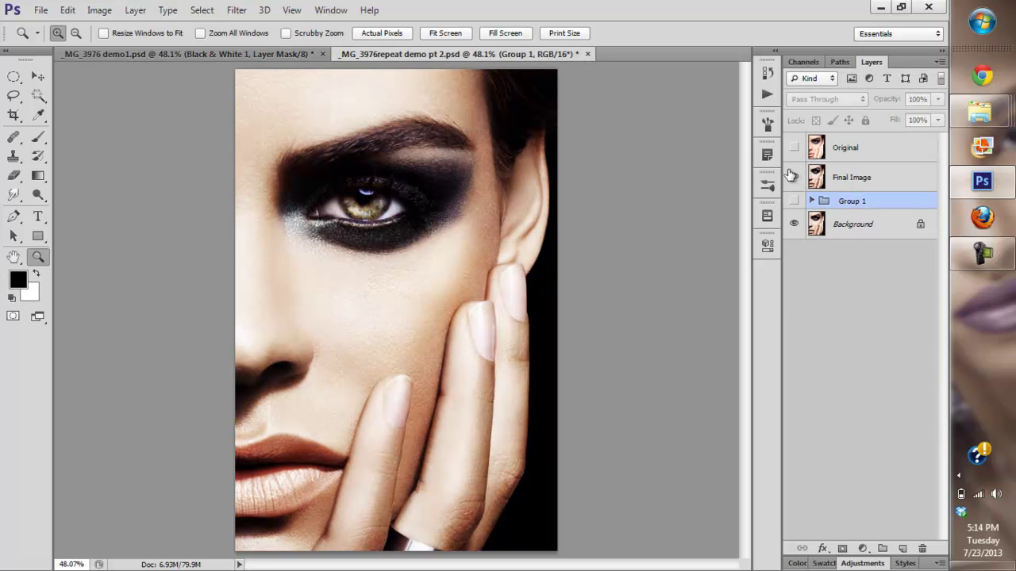
click(793, 177)
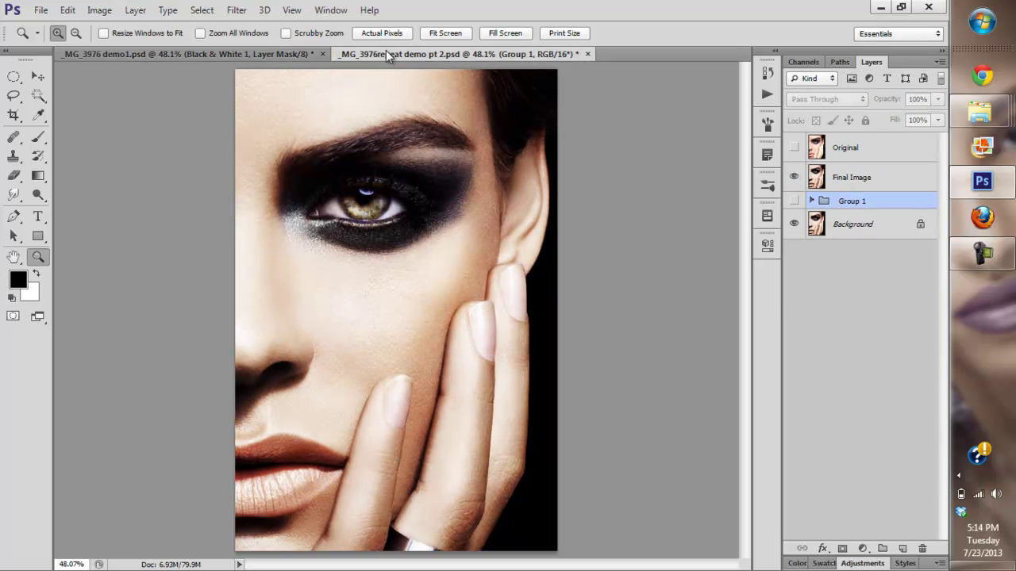
click(795, 148)
click(794, 148)
click(794, 148)
click(793, 149)
click(275, 50)
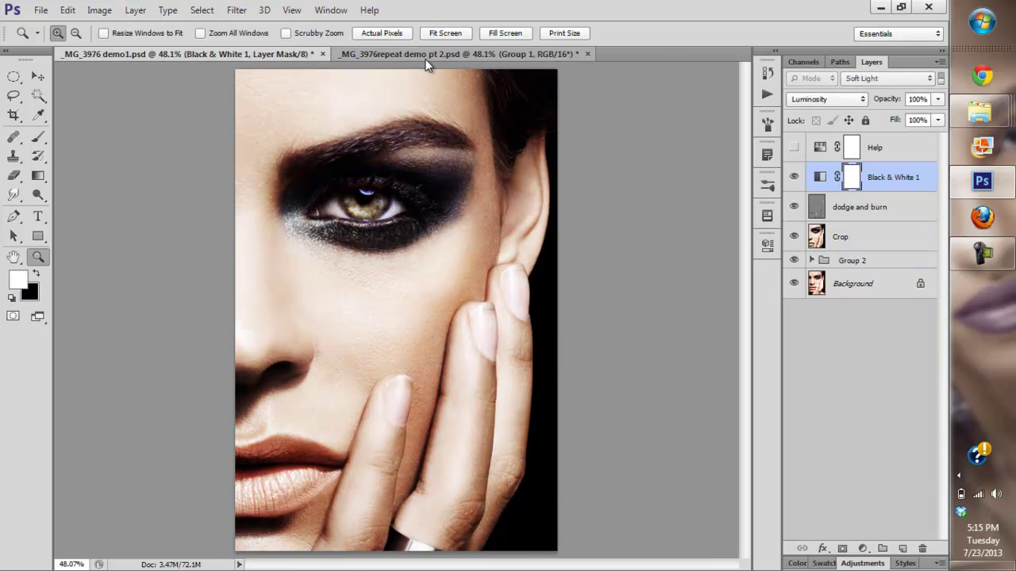
click(423, 54)
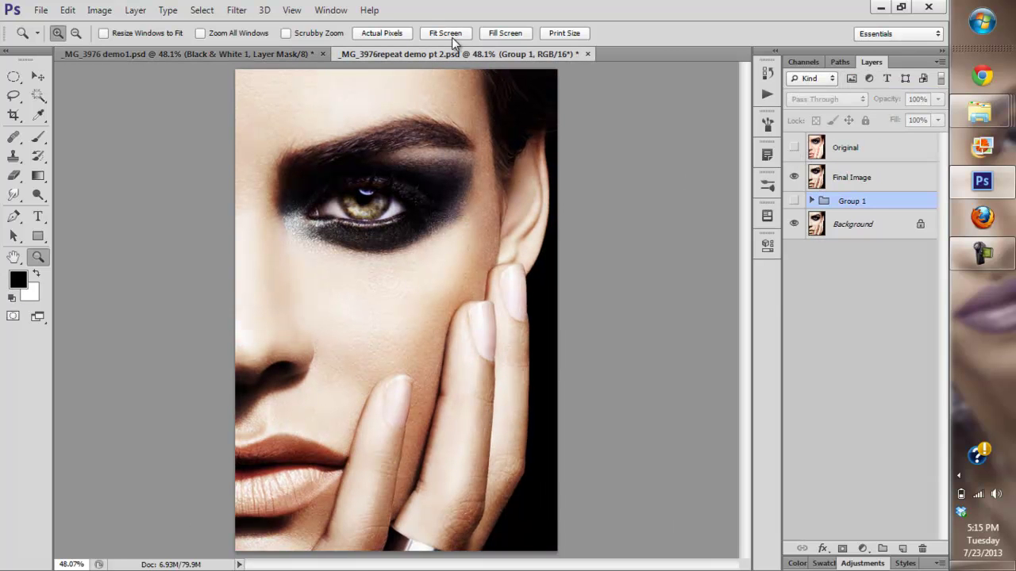
Step: Examine the overall before/after difference in skin, eye makeup and fingers with Original shown and hidden, leaving Original hidden
click(793, 149)
click(793, 148)
click(794, 148)
click(794, 148)
click(793, 148)
click(793, 148)
click(794, 148)
click(794, 149)
click(793, 149)
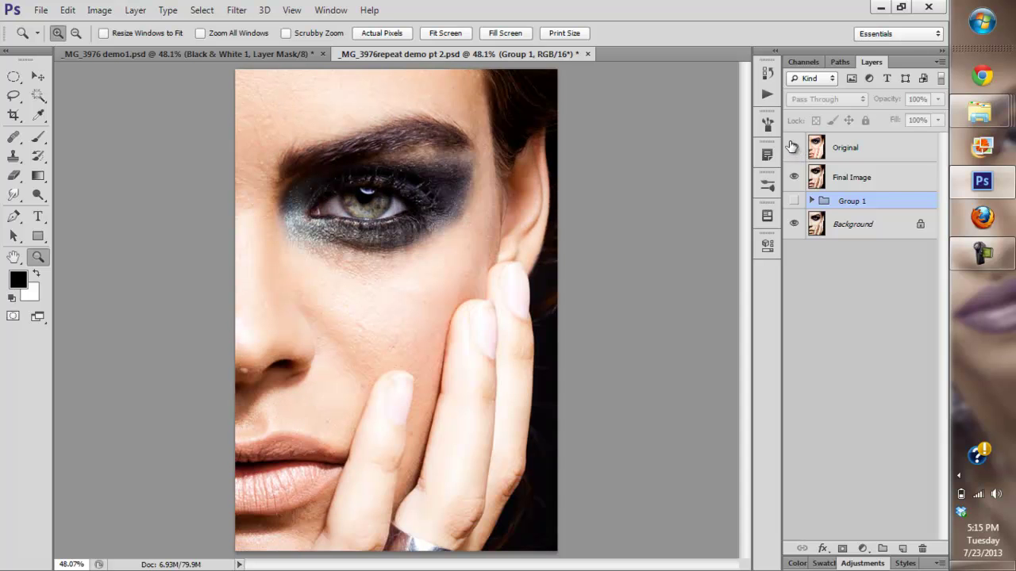
click(295, 130)
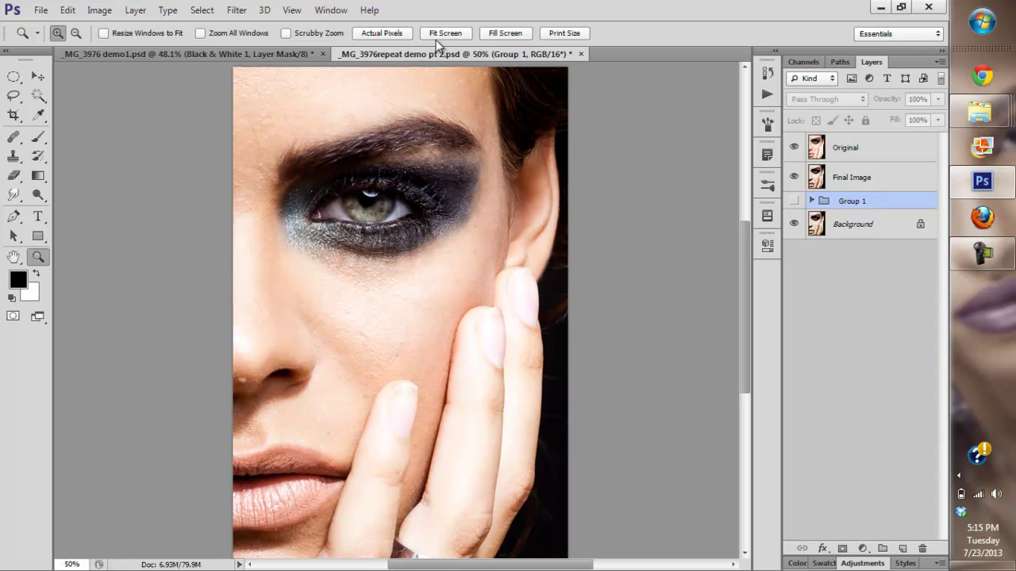
click(445, 33)
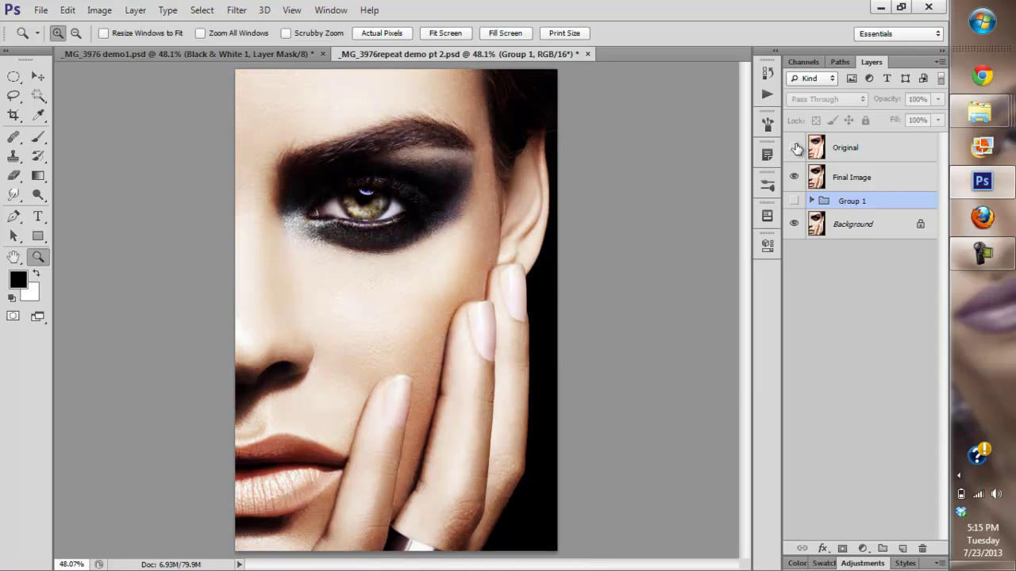
click(793, 147)
Step: Alternate between _MG_3976 demo1.psd and _MG_3976repeat demo pt 2.psd to compare the first-stage retouch with the final image
click(264, 55)
click(384, 56)
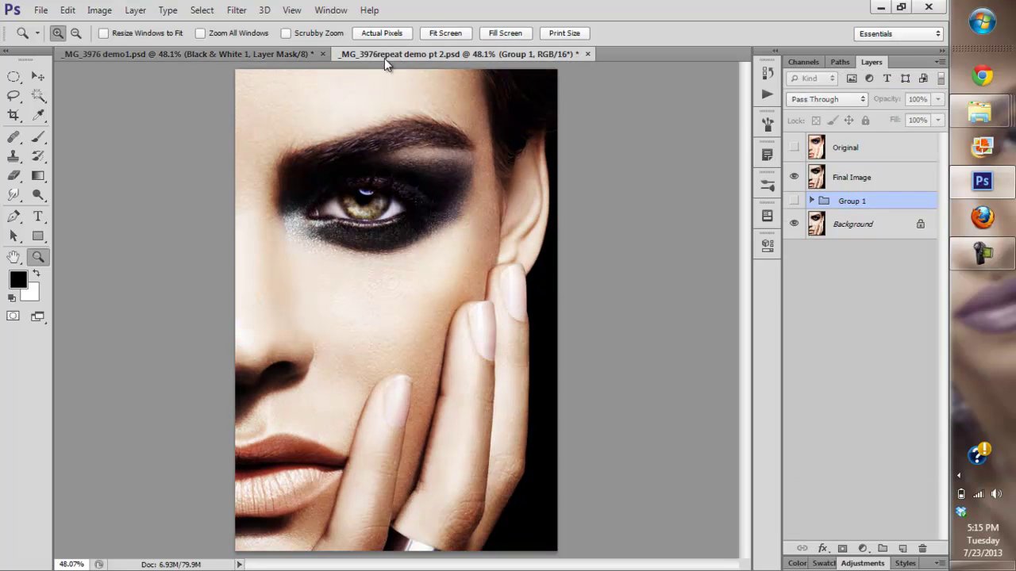
click(281, 52)
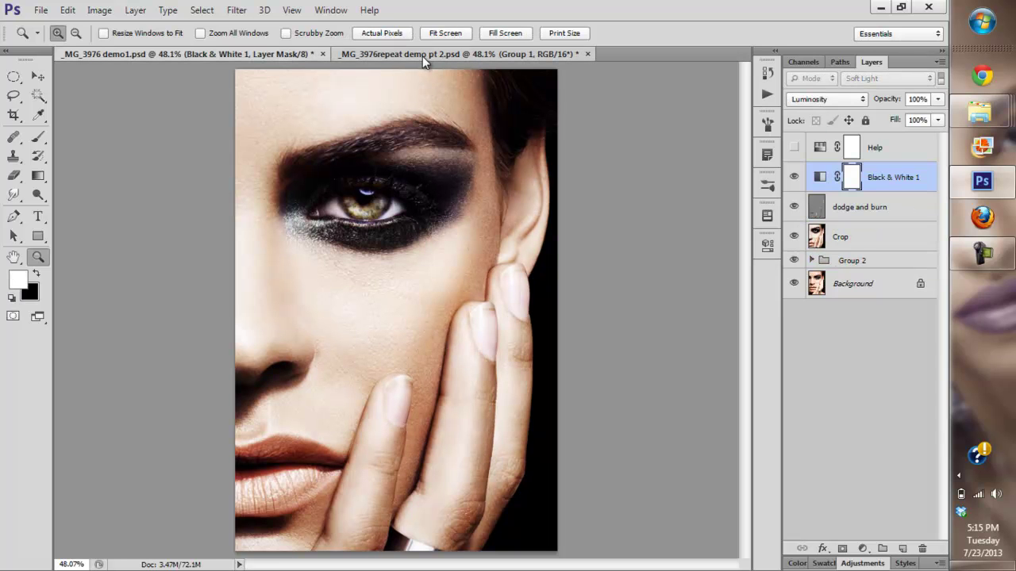
click(422, 56)
click(258, 57)
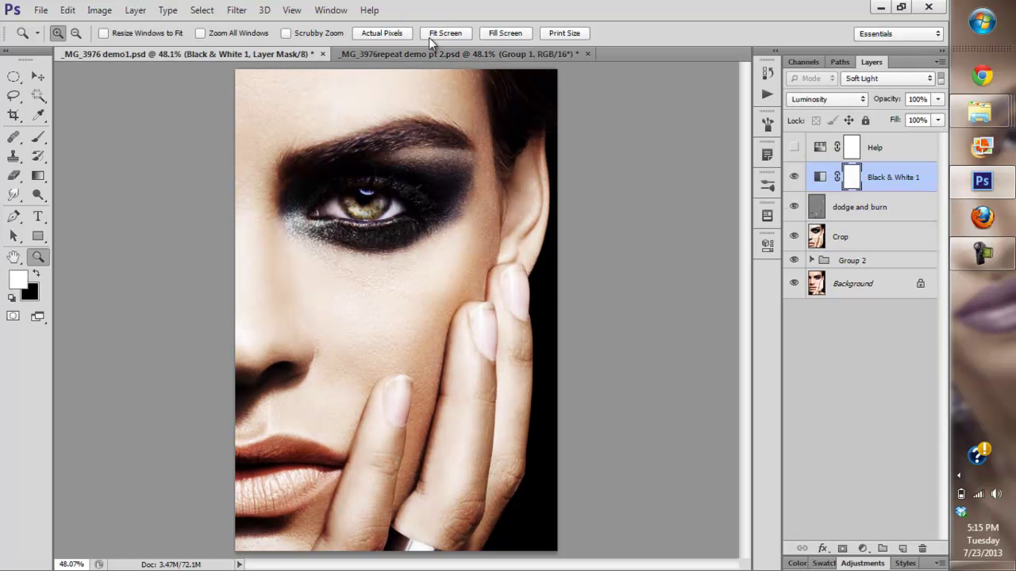
click(396, 56)
click(269, 57)
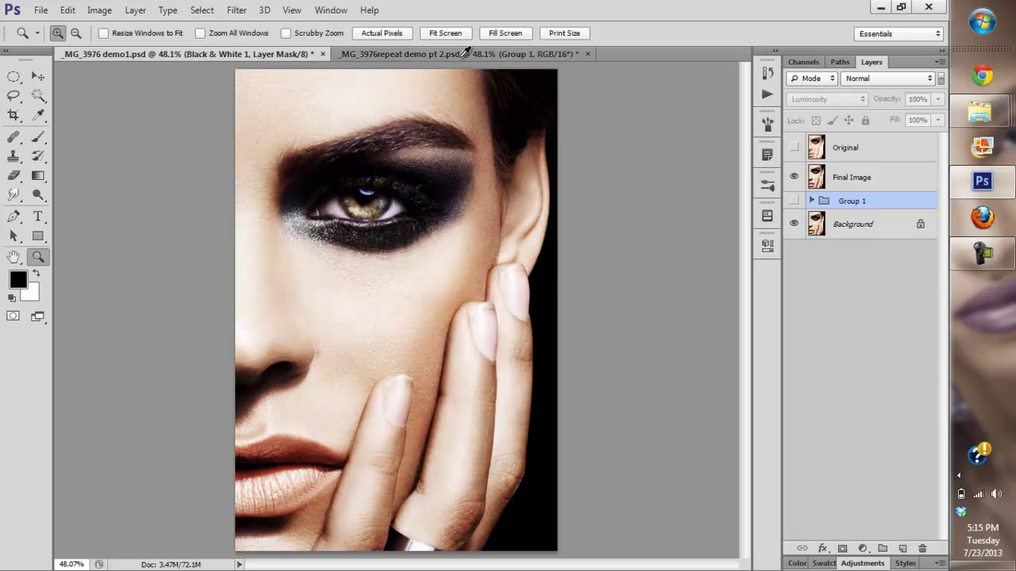
click(397, 53)
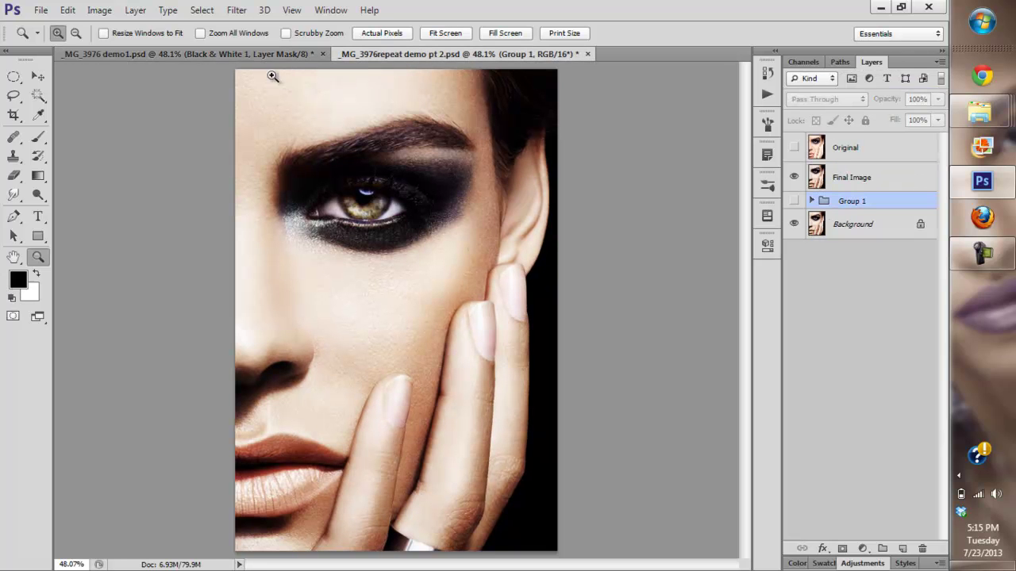
click(235, 54)
click(463, 54)
click(270, 54)
click(359, 53)
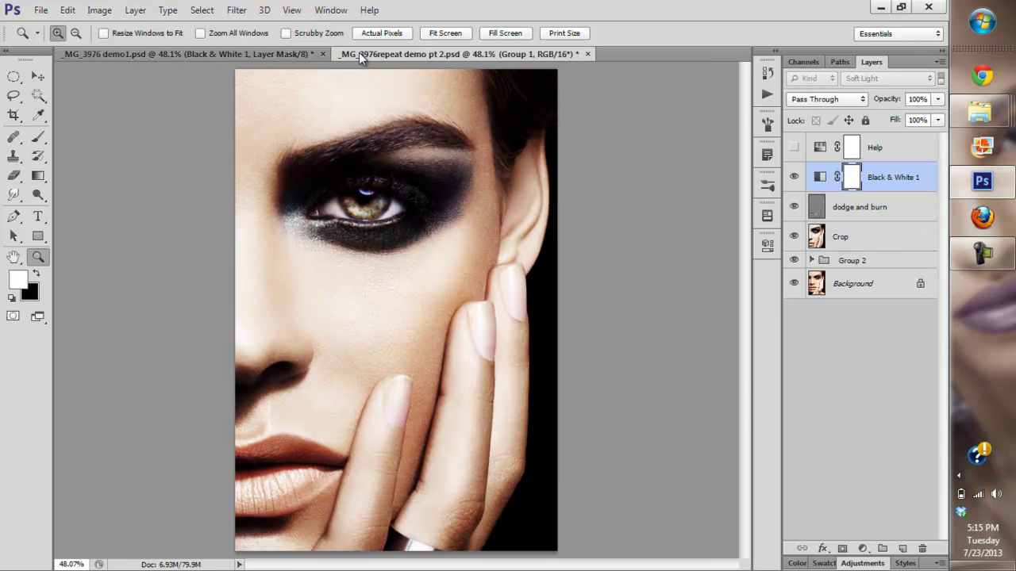
Step: View only the Background layer in _MG_3976 demo1.psd, restore its other layers, and return to _MG_3976repeat demo pt 2.psd
click(264, 53)
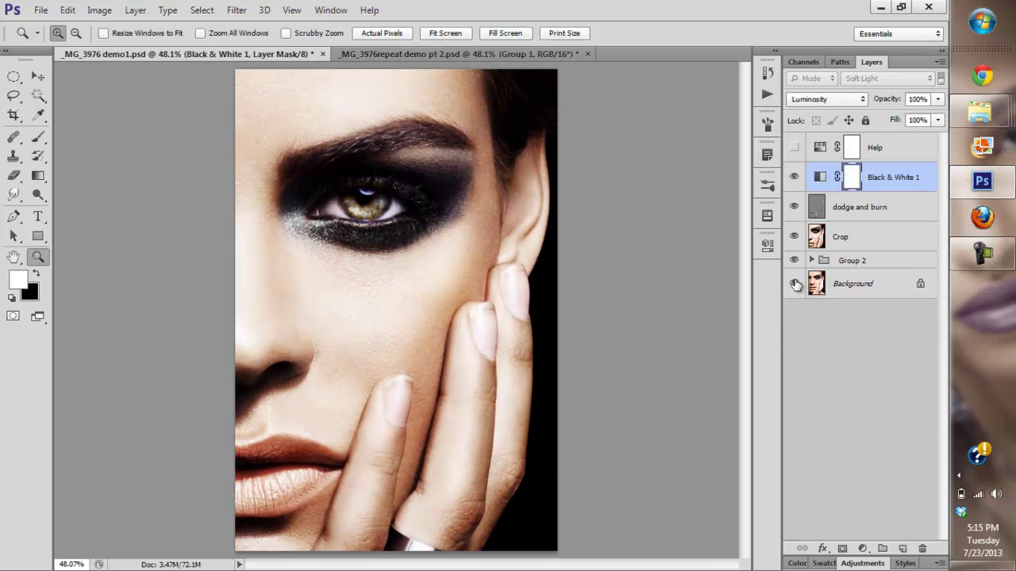
alt+click(793, 285)
alt+click(793, 286)
click(366, 52)
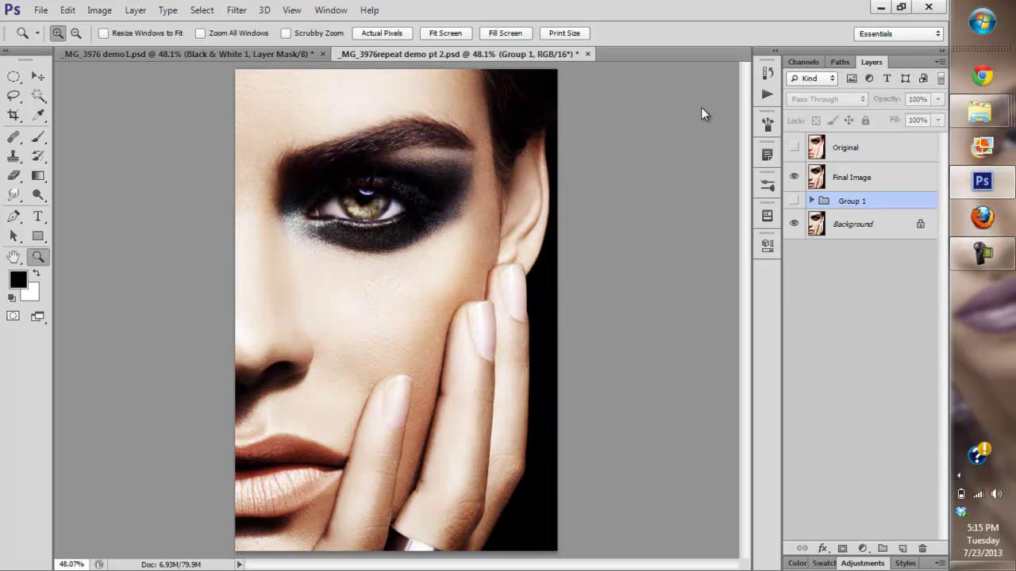
Step: Compare the portrait with the Final Image layer hidden and shown, looking closer at the outer brow before restoring the full view
click(793, 177)
click(794, 177)
click(482, 170)
click(441, 33)
Step: Examine the changes in skin, brow and fingers between the Background and the Final Image layer in the full portrait
click(793, 175)
click(793, 177)
click(793, 178)
click(794, 179)
click(793, 179)
click(793, 179)
click(793, 179)
click(795, 180)
click(795, 178)
click(796, 179)
click(794, 180)
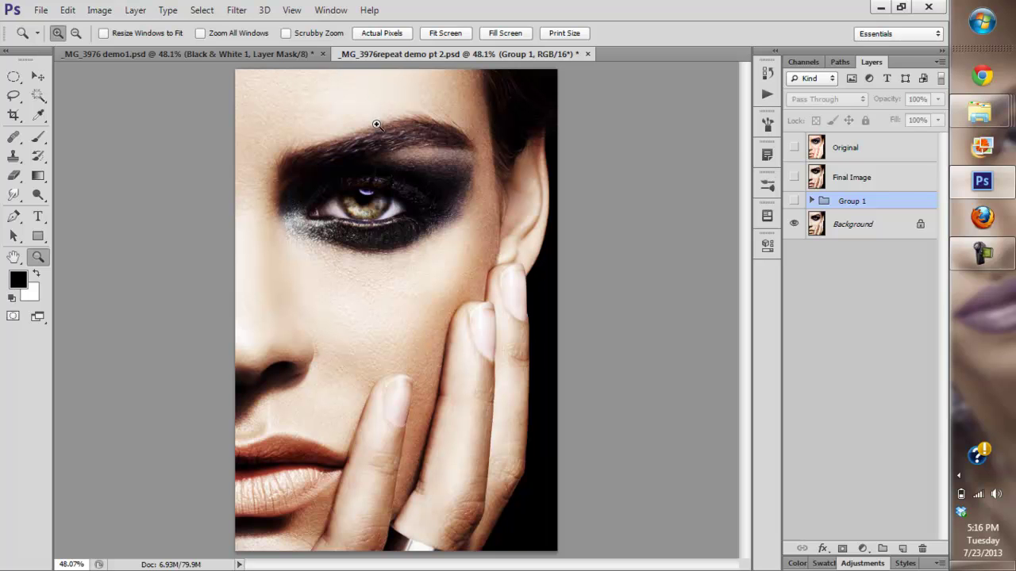
click(792, 180)
click(794, 178)
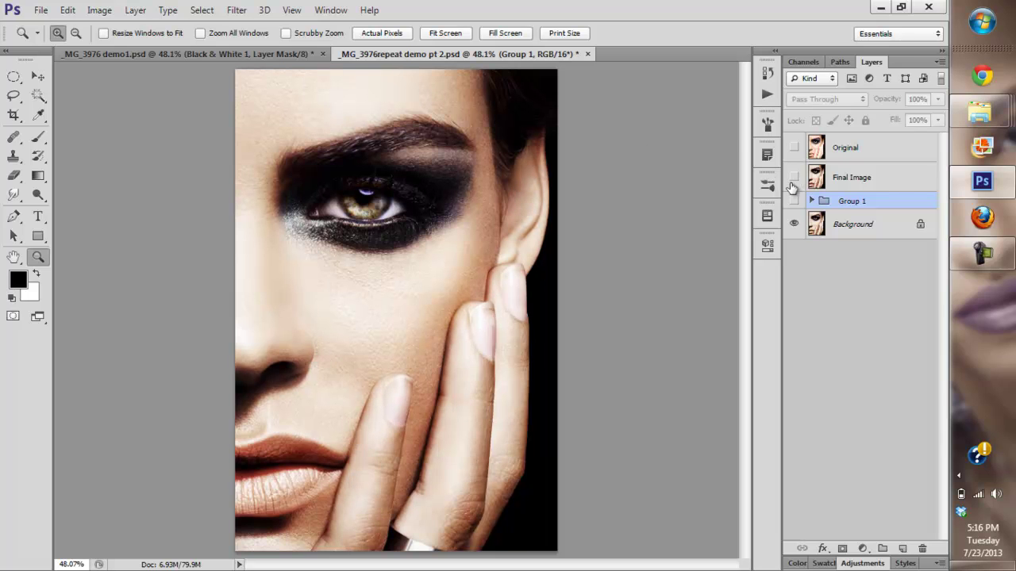
click(793, 179)
click(793, 179)
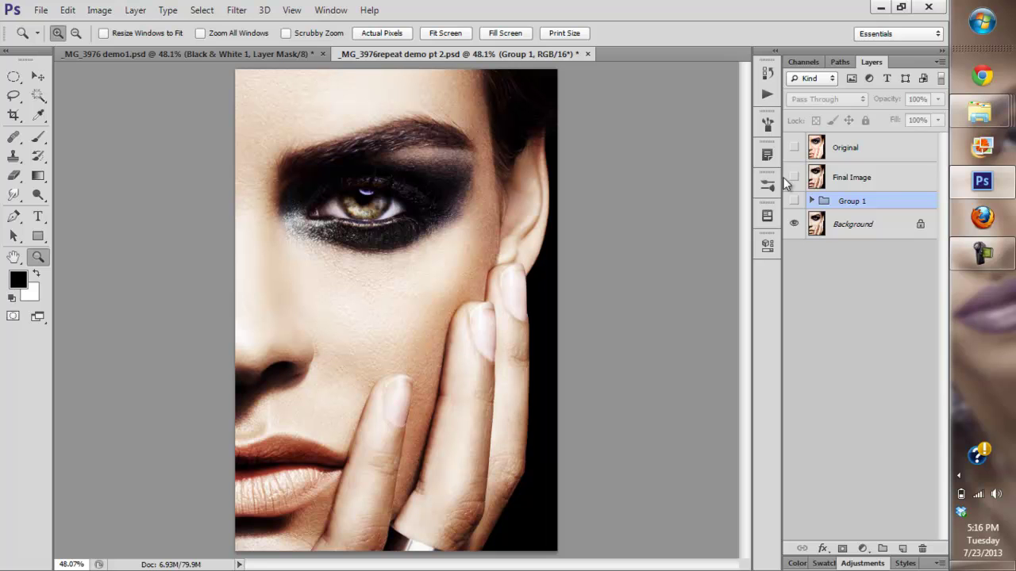
click(794, 179)
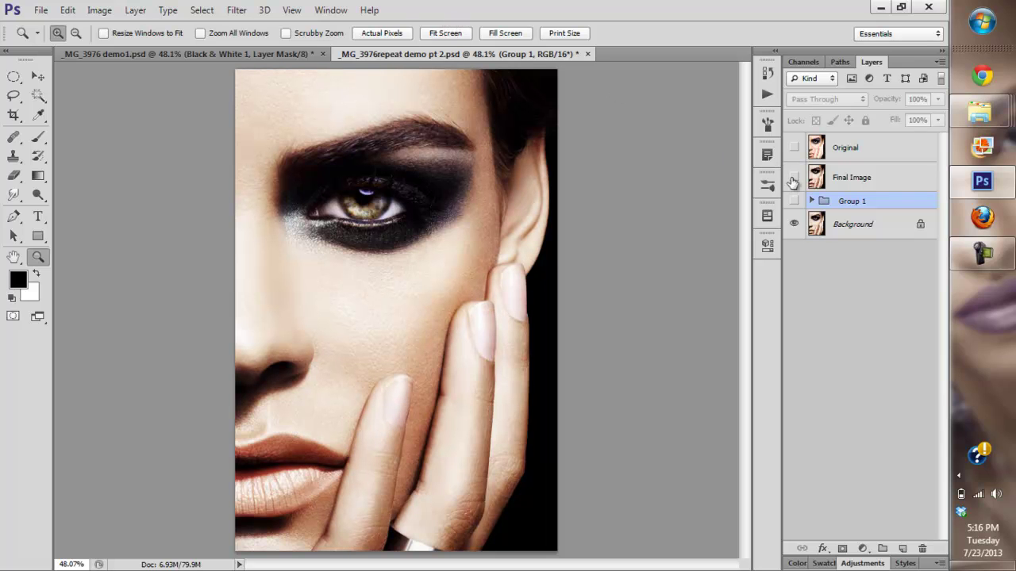
click(793, 179)
click(793, 179)
click(794, 179)
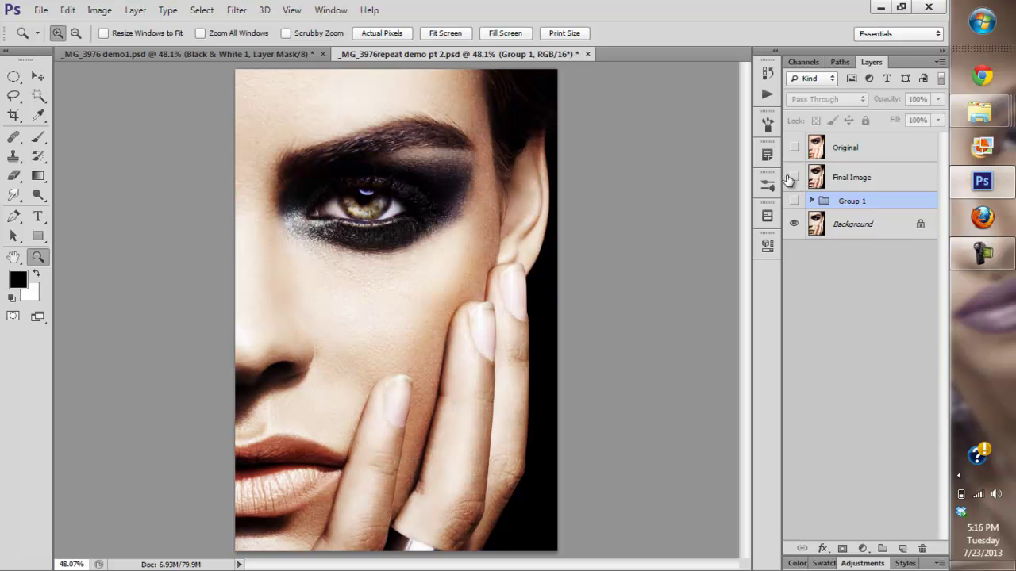
click(793, 178)
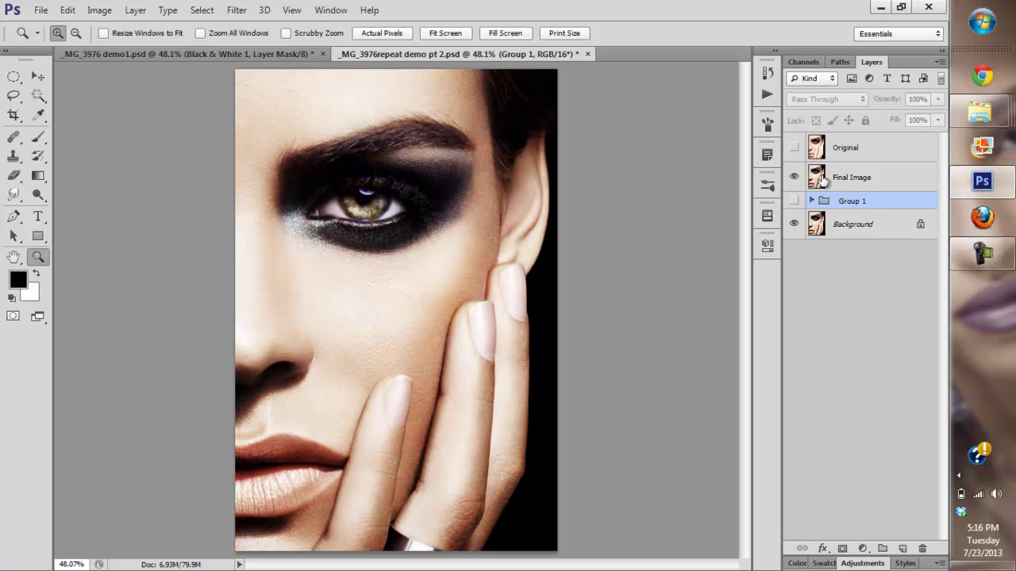
click(794, 178)
click(793, 178)
click(793, 178)
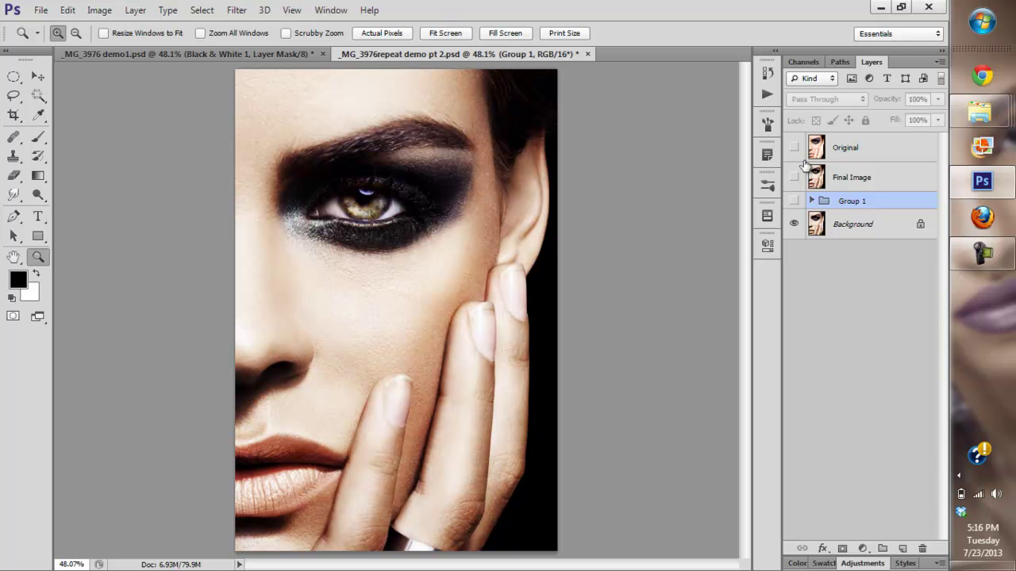
click(793, 178)
click(793, 178)
click(793, 178)
click(794, 178)
Step: Turn the Final Image layer back on and compare it with the Original layer, leaving Original hidden
click(793, 147)
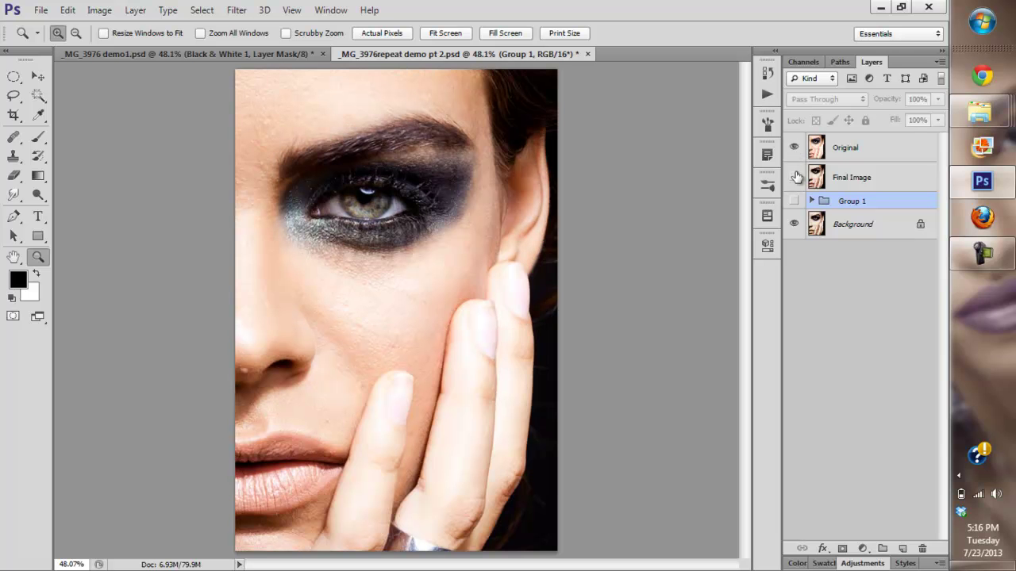
click(793, 178)
click(793, 148)
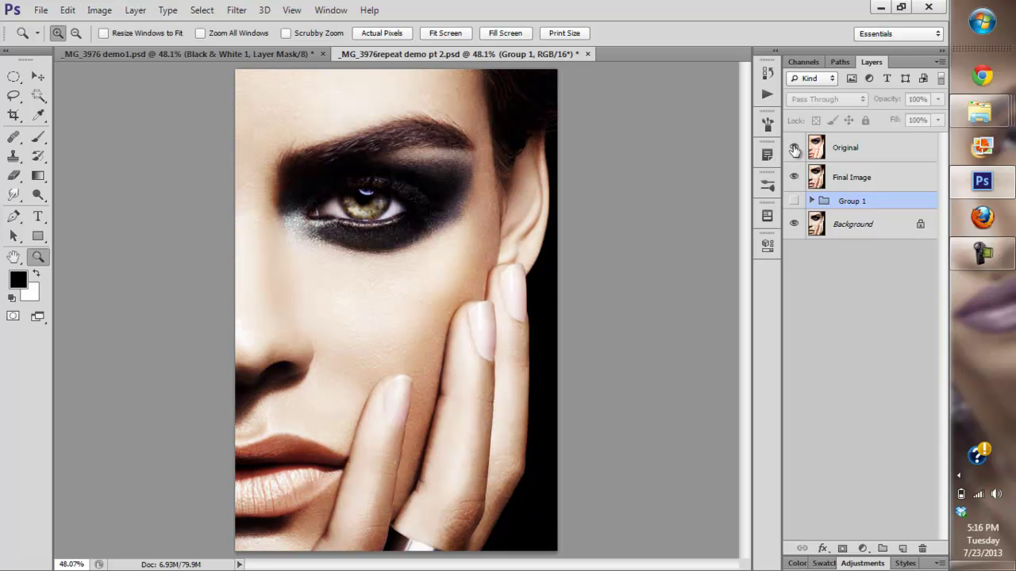
click(794, 149)
click(794, 148)
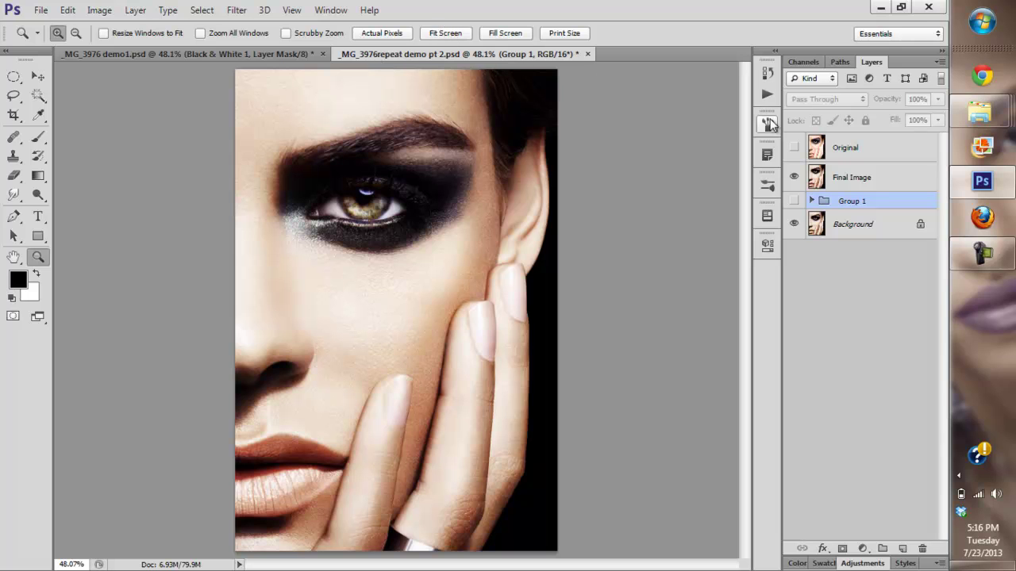
Step: Compare the finished portrait once more with the Background and with the Original layer
click(793, 181)
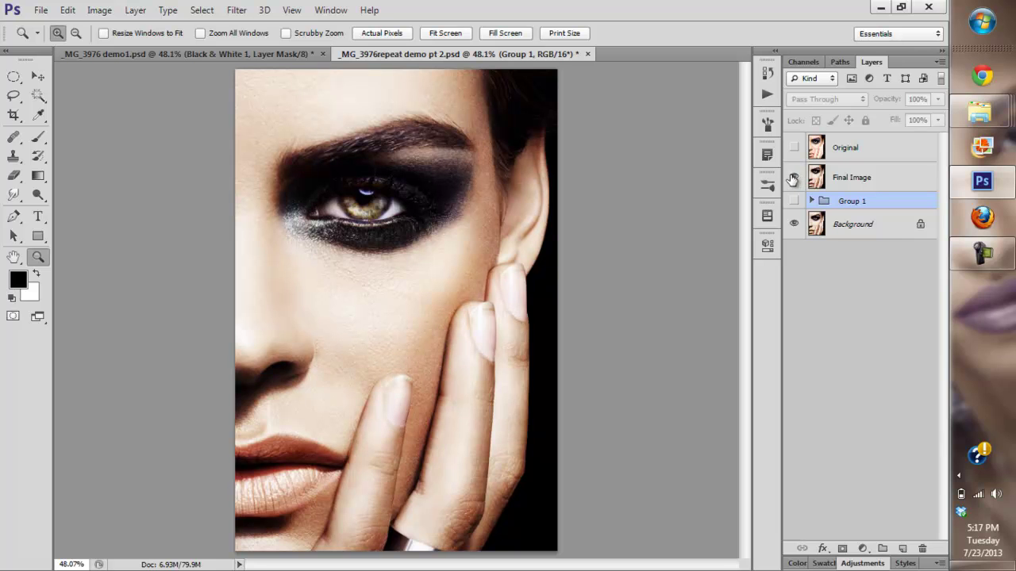
click(793, 177)
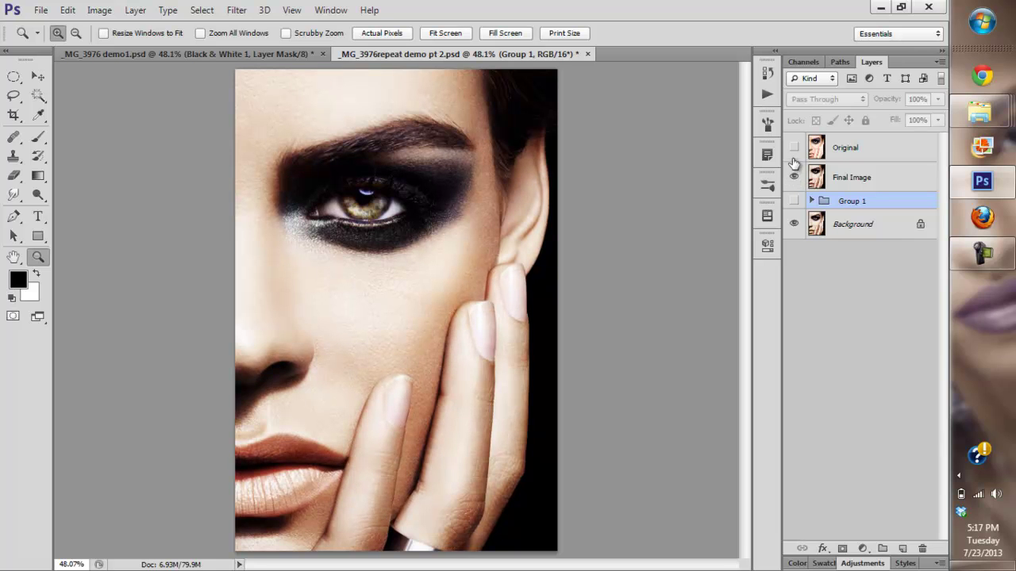
click(794, 147)
click(794, 147)
click(982, 254)
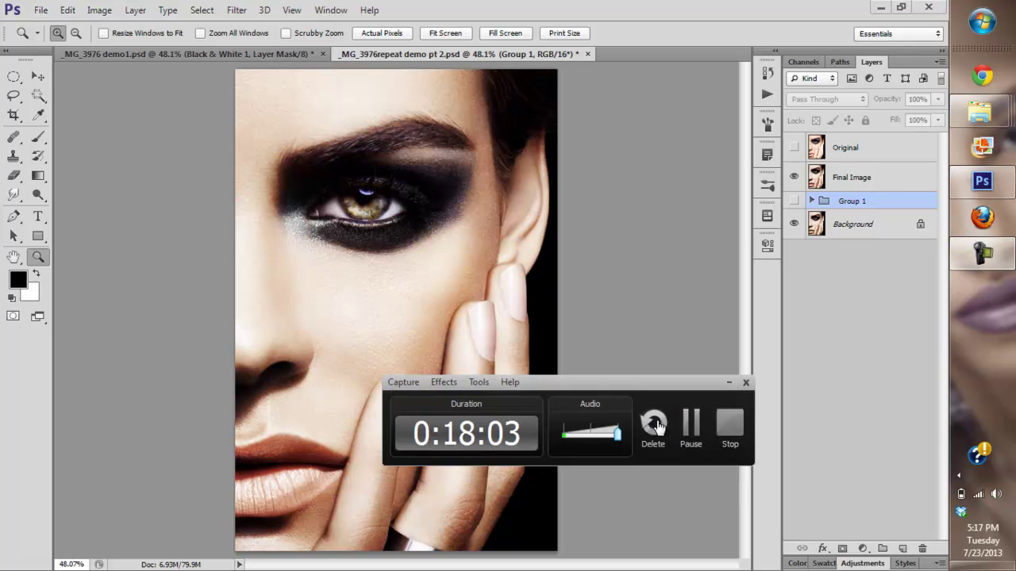